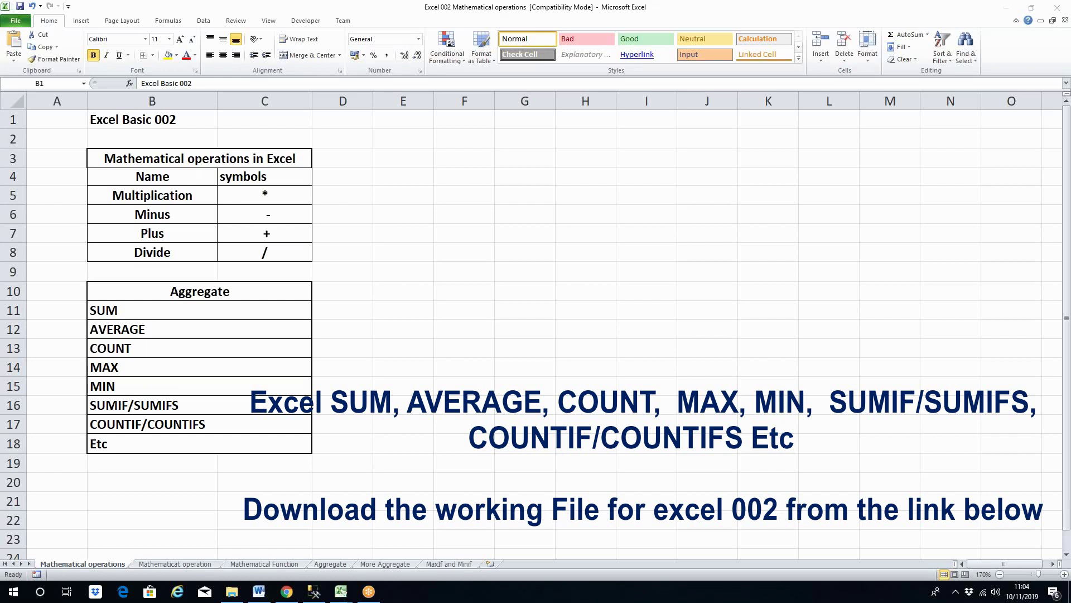
# Step: Review the multiplication, minus, plus and divide operators and their symbols in the Mathematical operations in Excel table
pyautogui.click(149, 120)
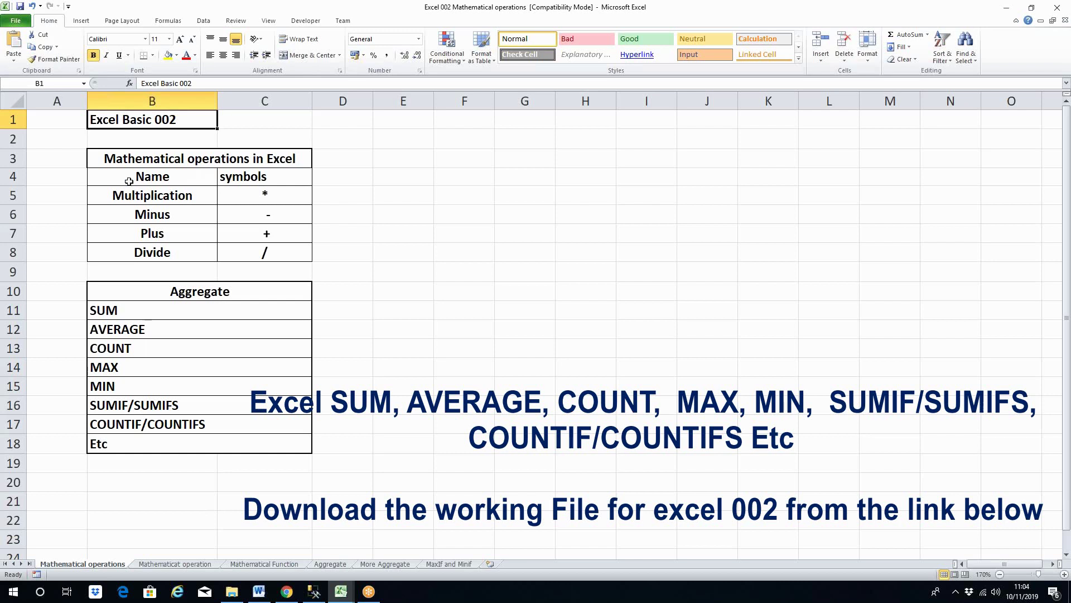
pyautogui.click(153, 199)
pyautogui.click(274, 197)
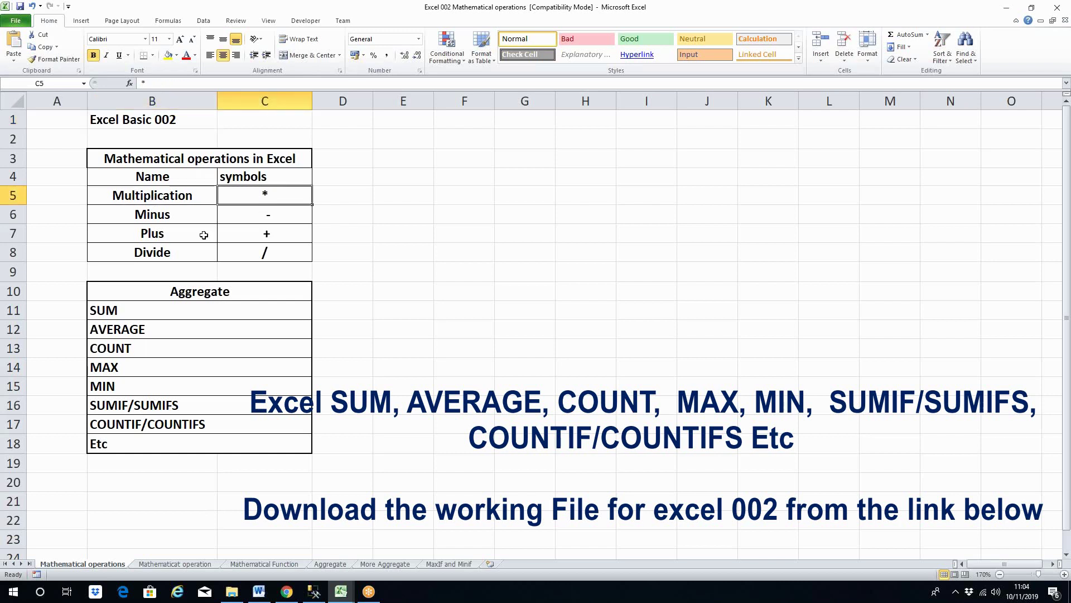
pyautogui.click(174, 216)
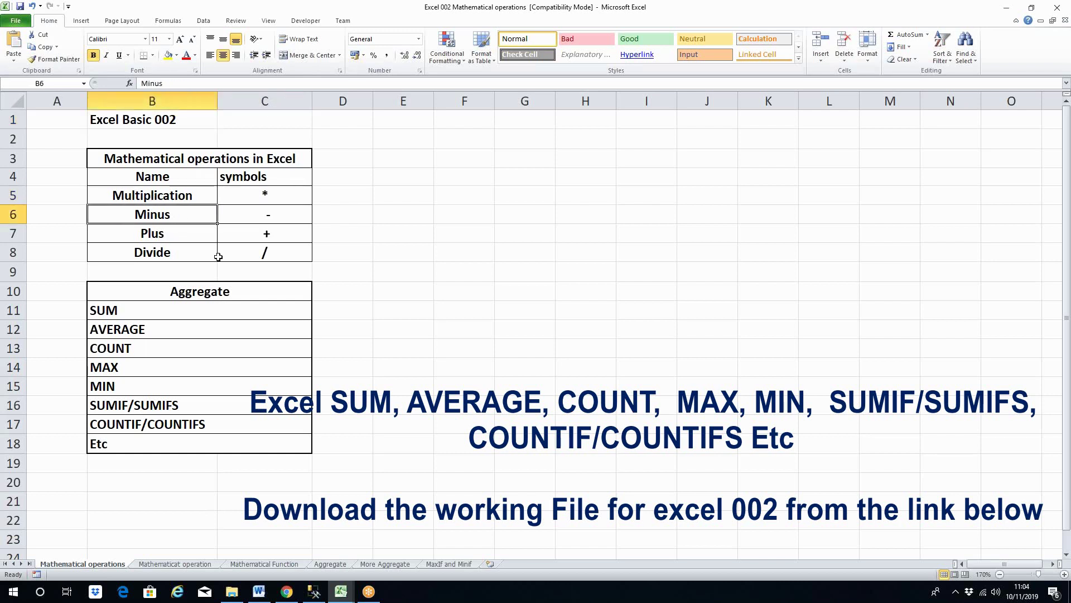
pyautogui.click(197, 238)
pyautogui.click(168, 254)
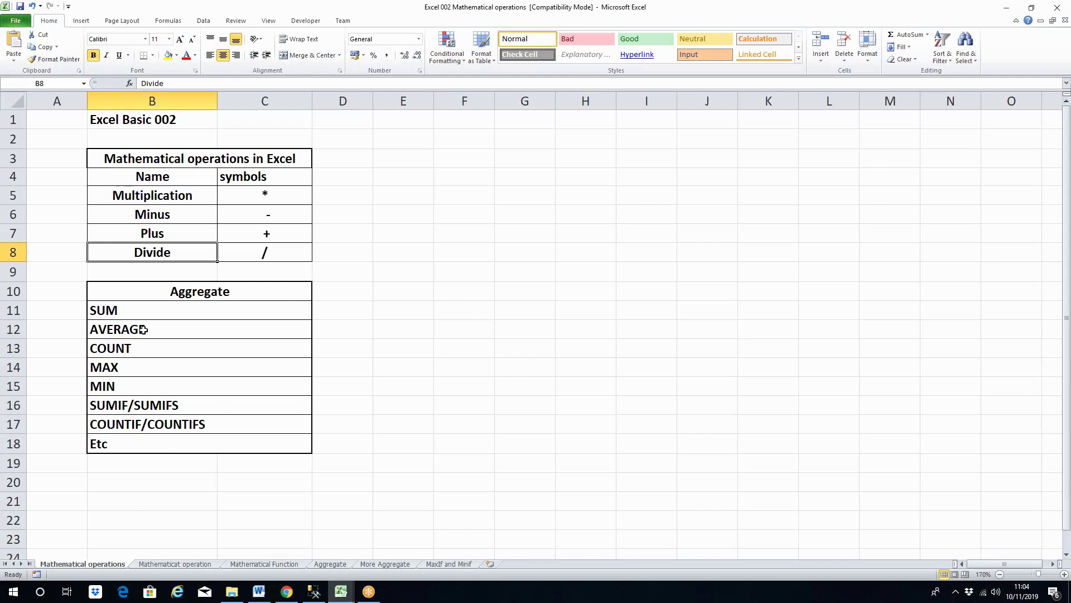
# Step: Review the Aggregate function list from SUM down to COUNTIF/COUNTIFS on the Mathematical operations sheet
pyautogui.click(150, 310)
pyautogui.click(144, 331)
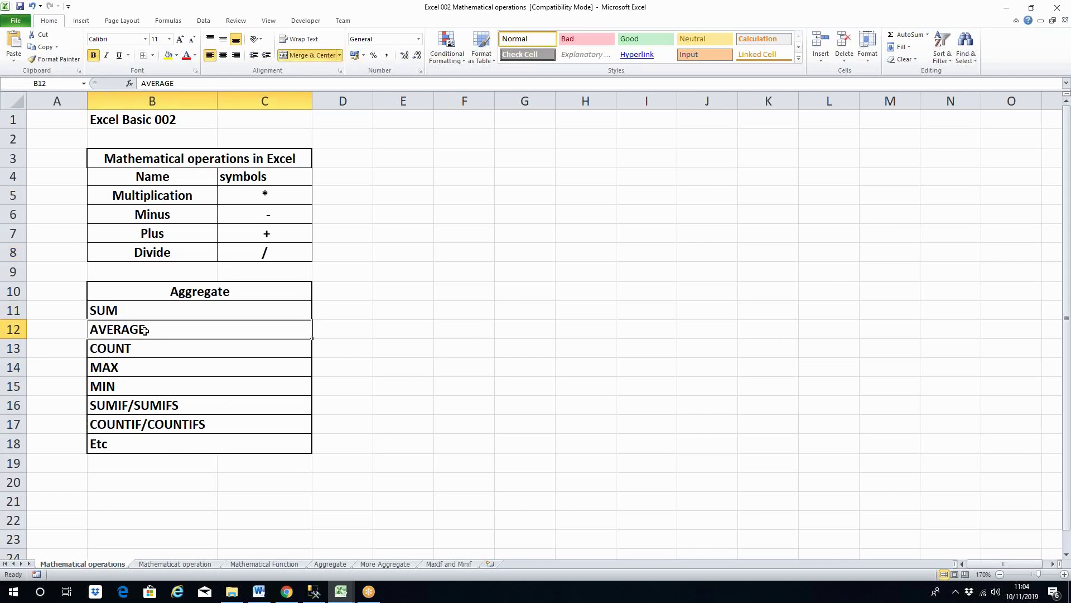
pyautogui.click(146, 350)
pyautogui.click(142, 369)
pyautogui.click(139, 390)
pyautogui.click(142, 411)
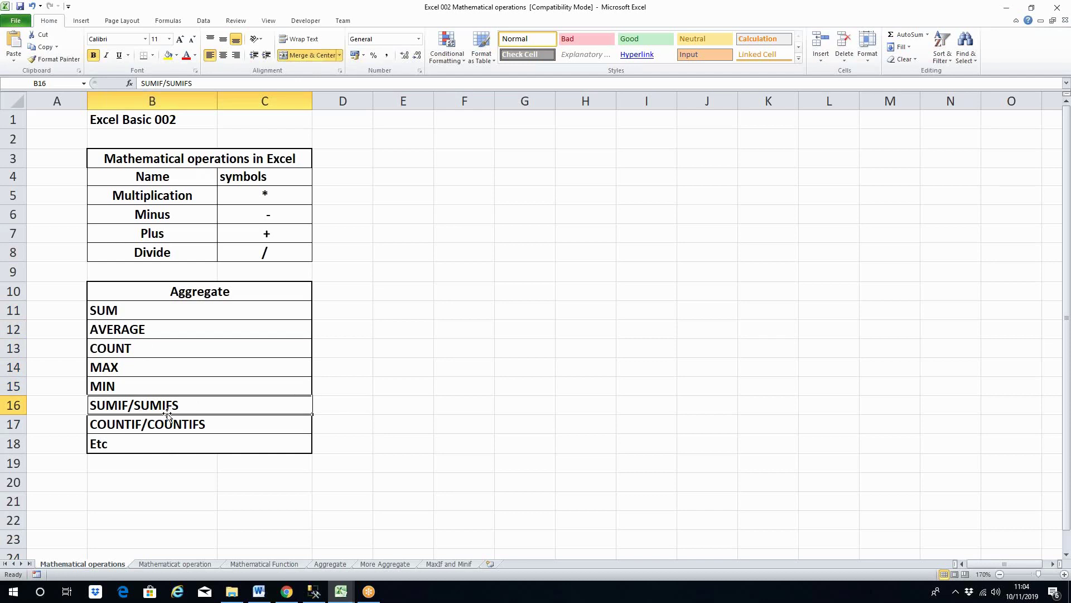
pyautogui.click(154, 429)
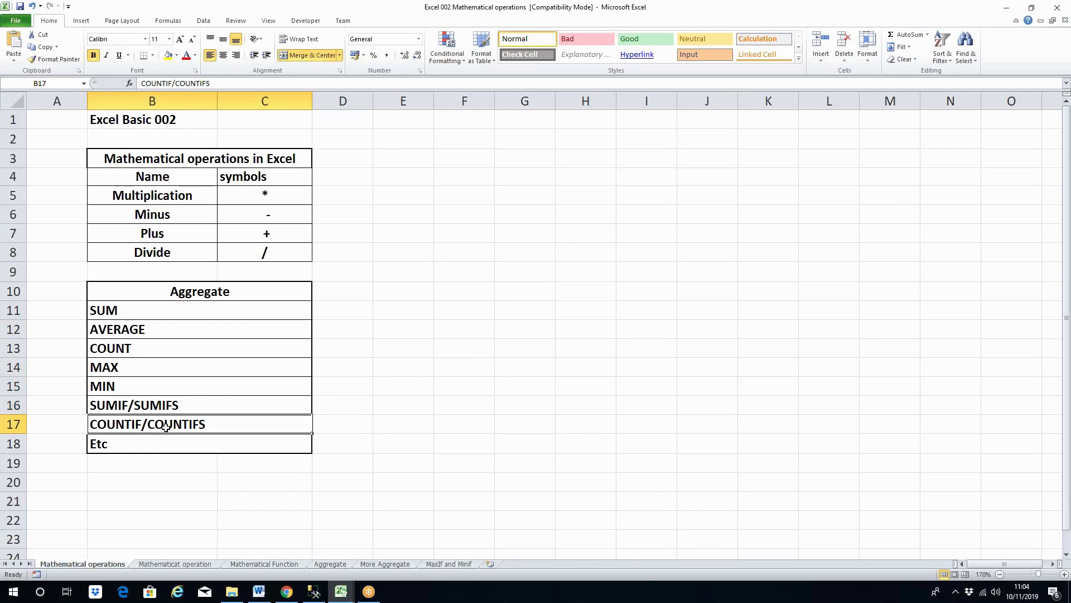
# Step: Look at the MAX Value and MIN Value columns on the MaxIf and Minif sheet and return to the Mathematical operations sheet
pyautogui.click(446, 565)
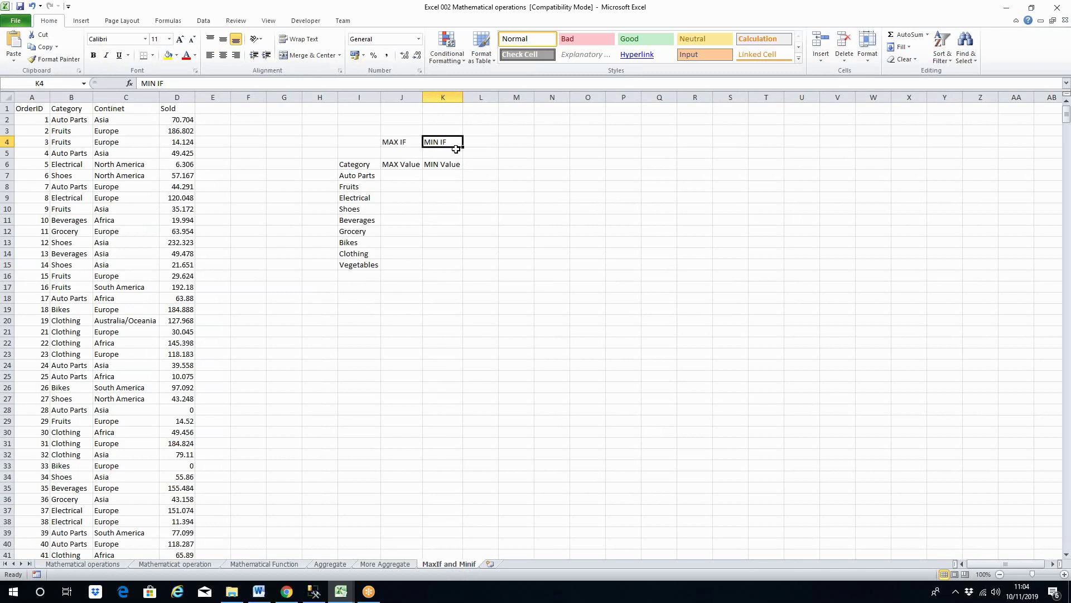
pyautogui.click(410, 179)
pyautogui.click(435, 174)
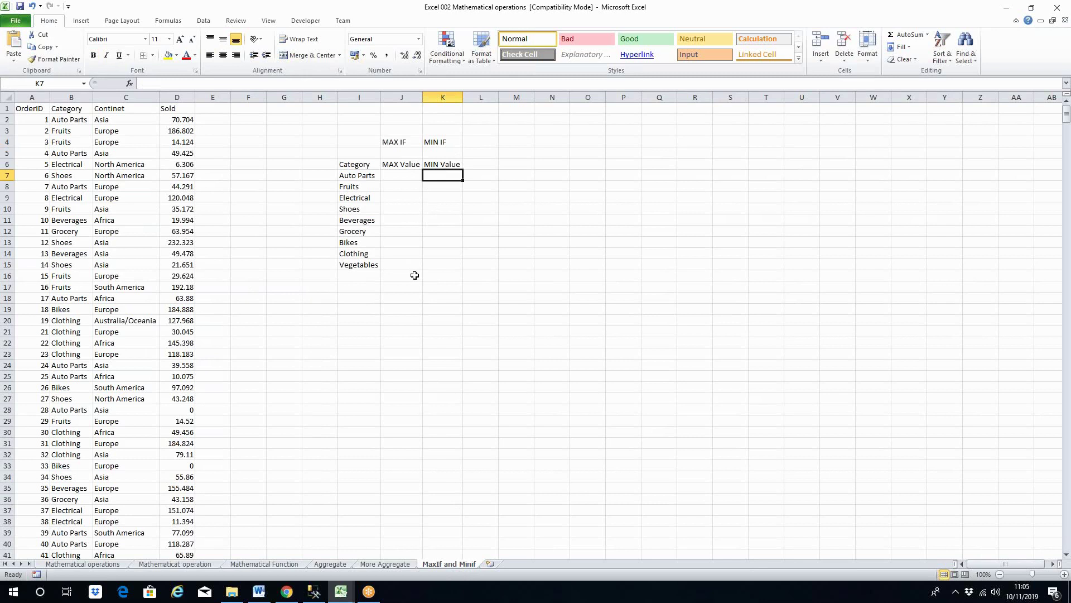
pyautogui.click(395, 177)
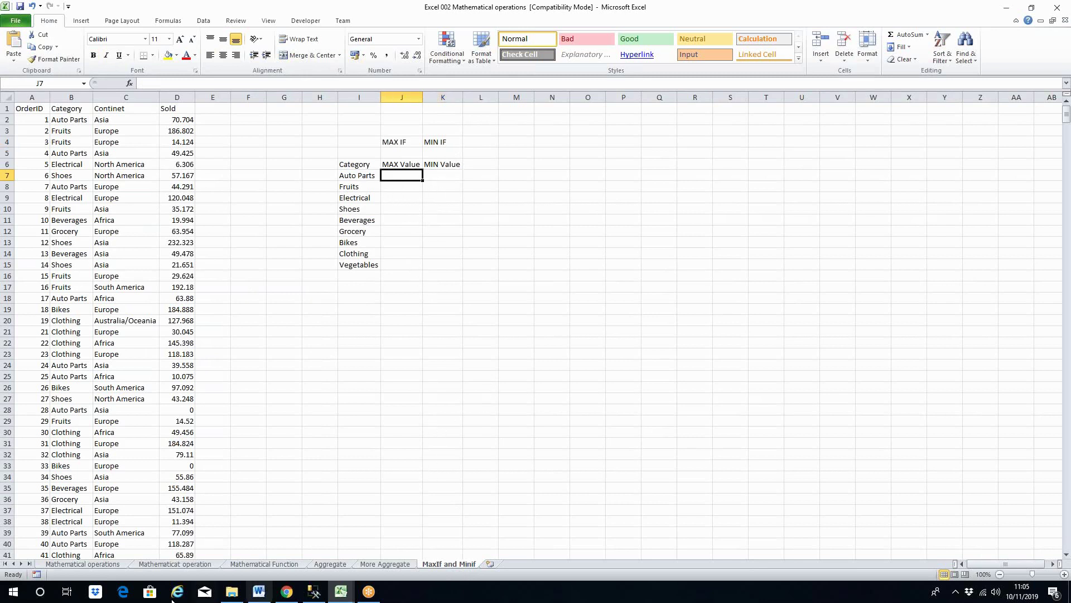
pyautogui.click(104, 564)
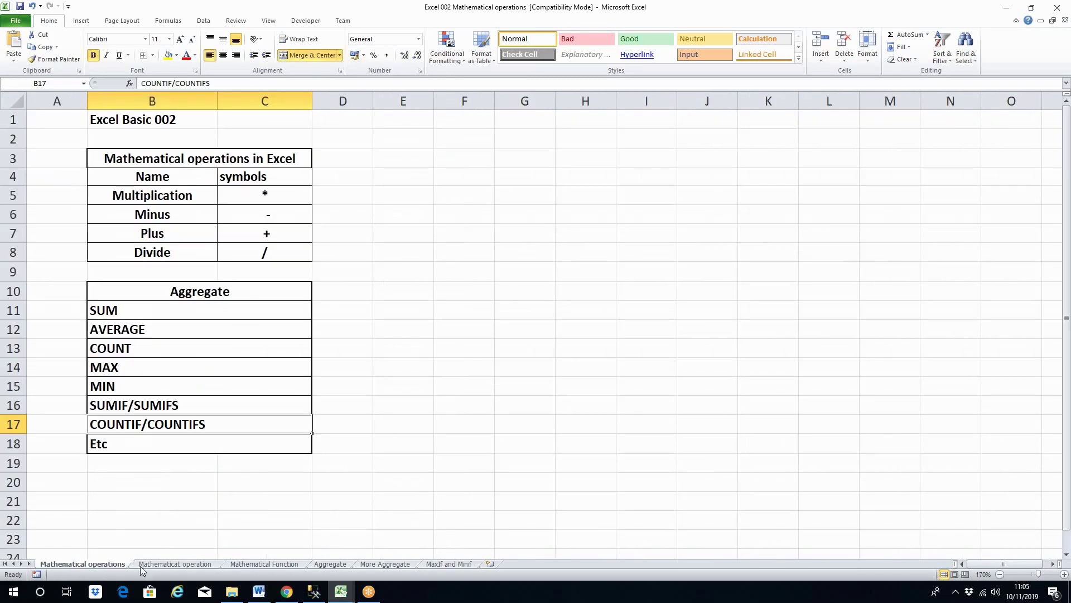
# Step: On the Mathematicat operation sheet, enter =B4+C4 in D4 to add Sales 1 and Sales 2
pyautogui.click(170, 565)
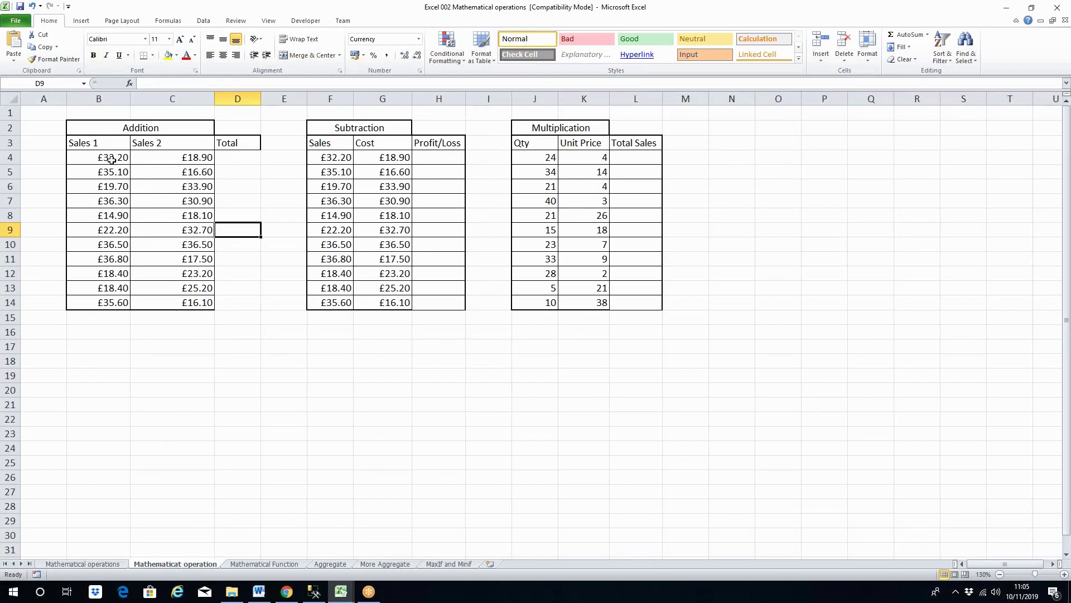
pyautogui.click(239, 157)
pyautogui.write('=')
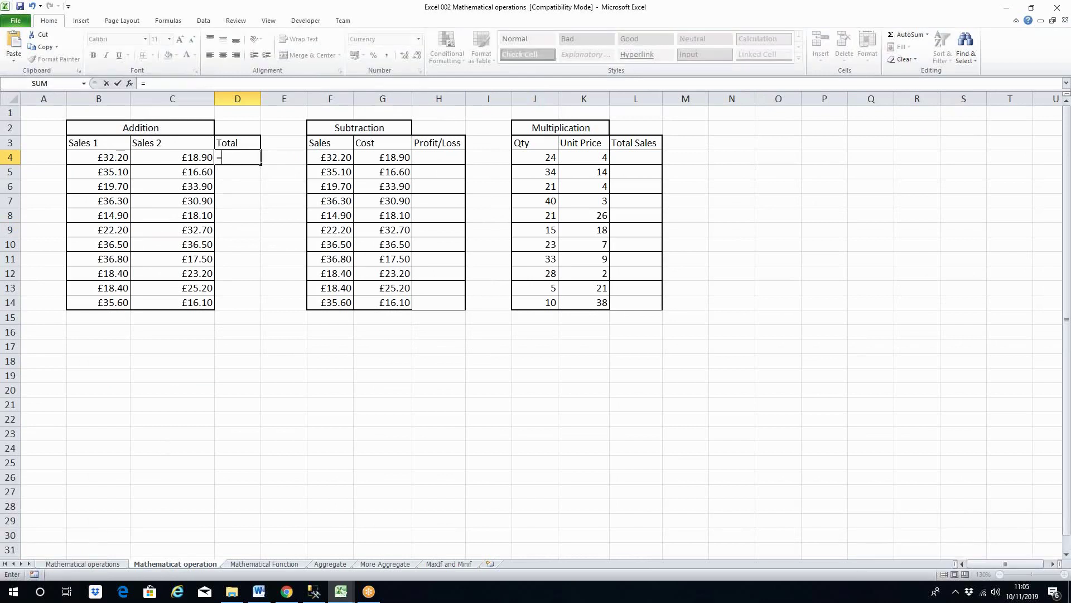
pyautogui.click(111, 158)
pyautogui.write('+')
pyautogui.click(179, 158)
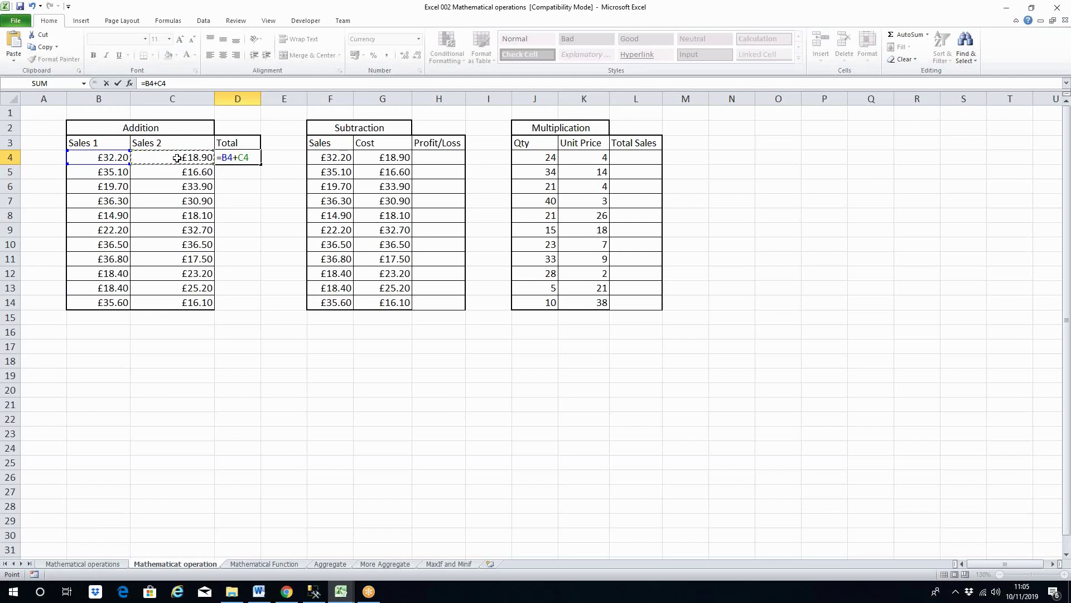
pyautogui.hotkey('ctrl', 'Return')
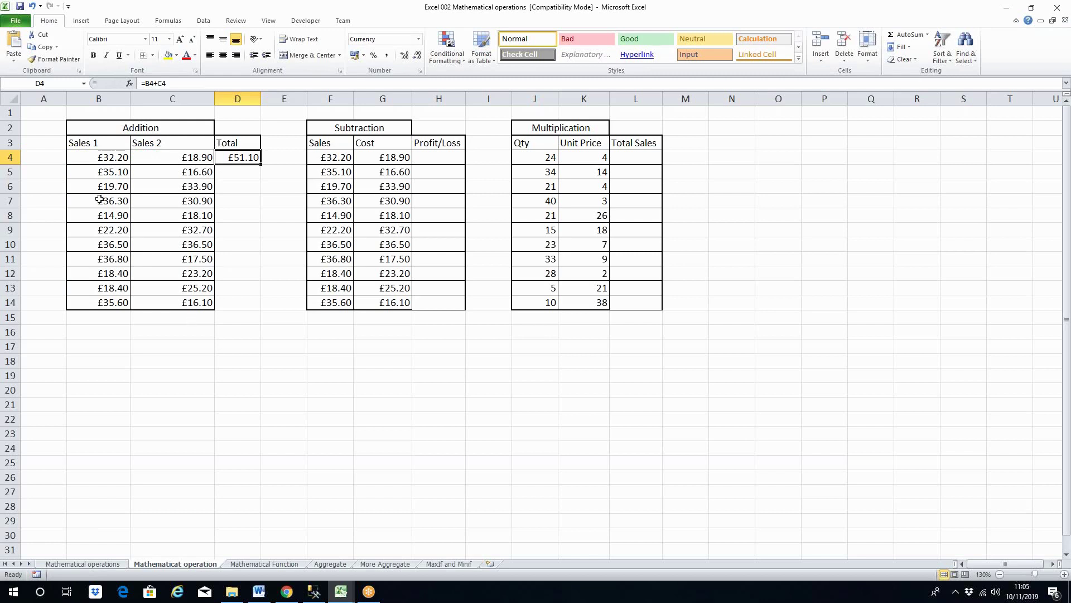
# Step: Fill the addition formula down the Total column to D14 and check the copied formulas
pyautogui.doubleClick(261, 164)
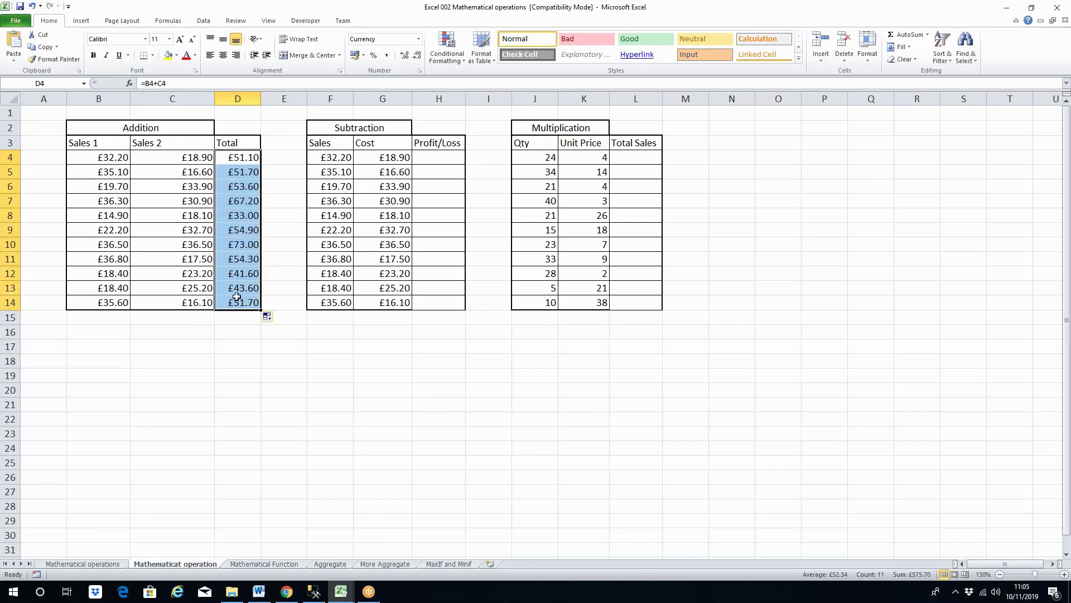
pyautogui.click(240, 202)
pyautogui.click(239, 285)
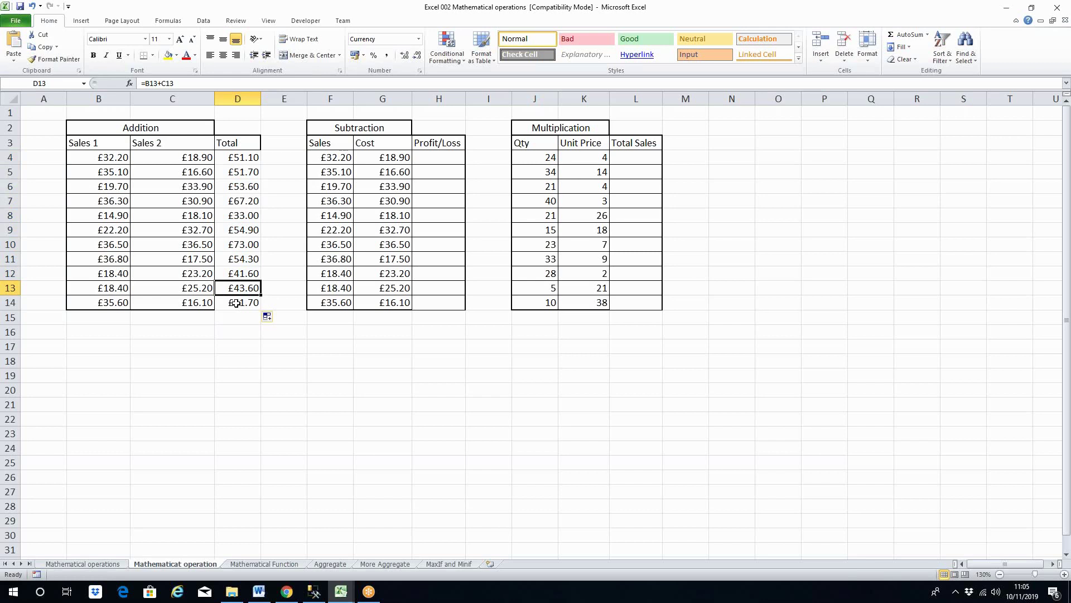
pyautogui.doubleClick(236, 303)
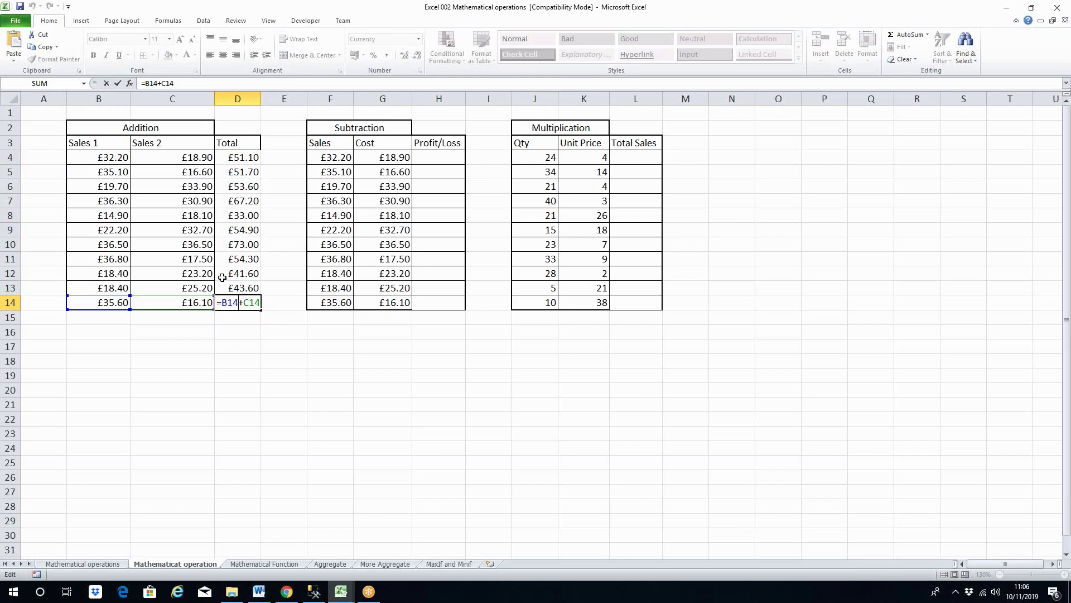
pyautogui.hotkey('ctrl', 'Return')
# Step: In the Subtraction table, enter =F4-G4 in H4 to calculate Profit/Loss as Sales minus Cost
pyautogui.click(360, 127)
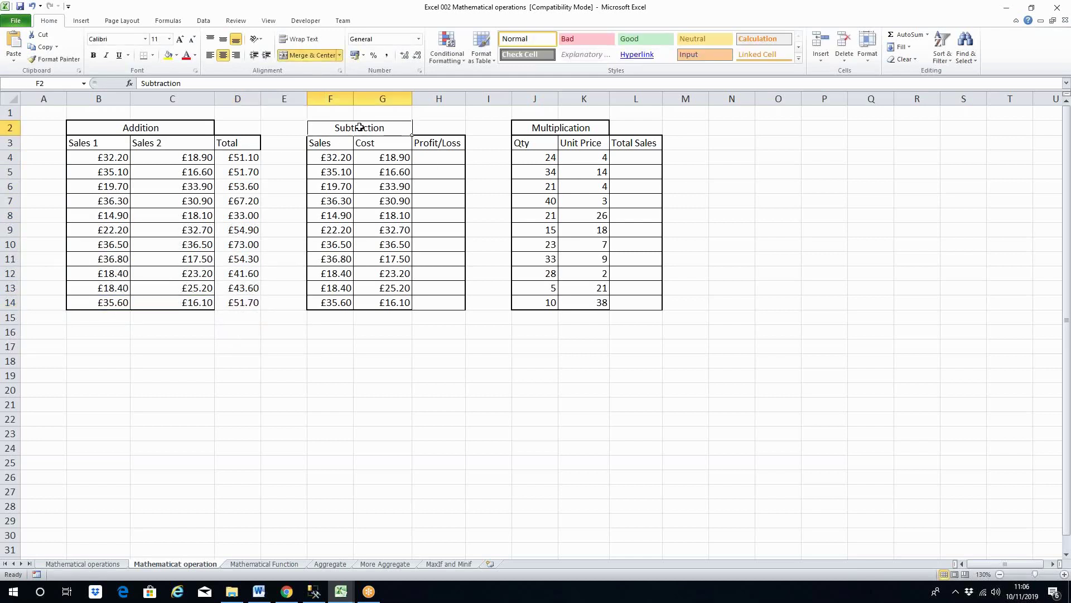
pyautogui.click(334, 144)
pyautogui.click(373, 144)
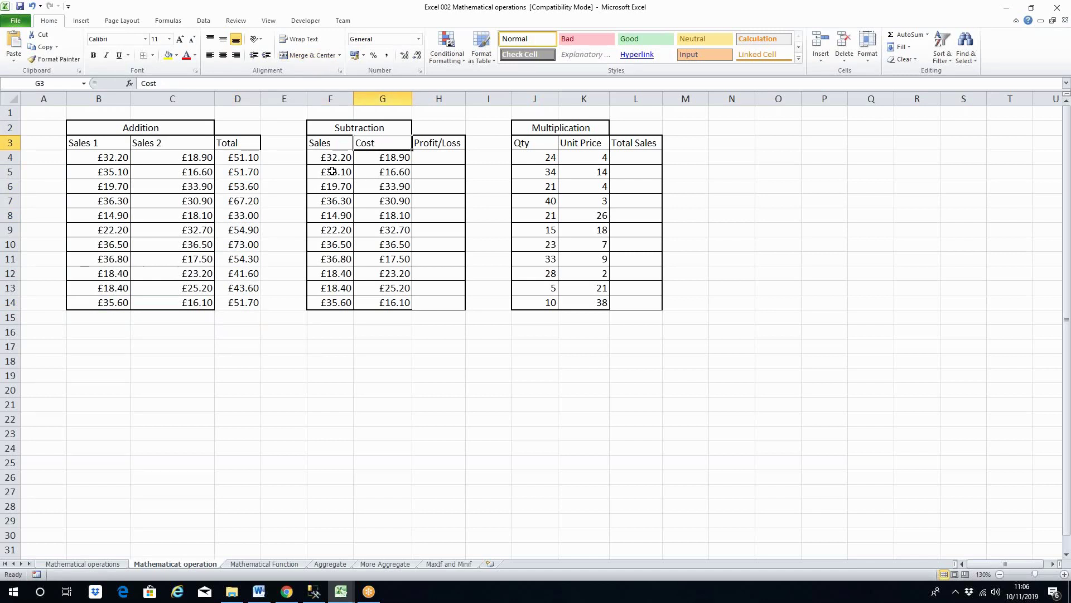
pyautogui.click(385, 158)
pyautogui.click(434, 158)
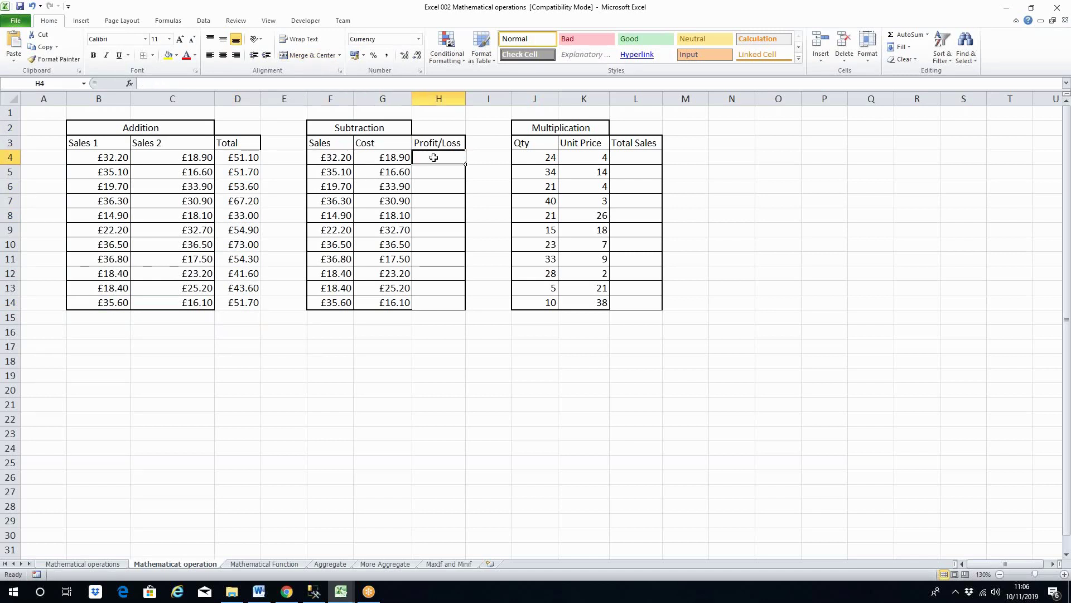
pyautogui.write('=')
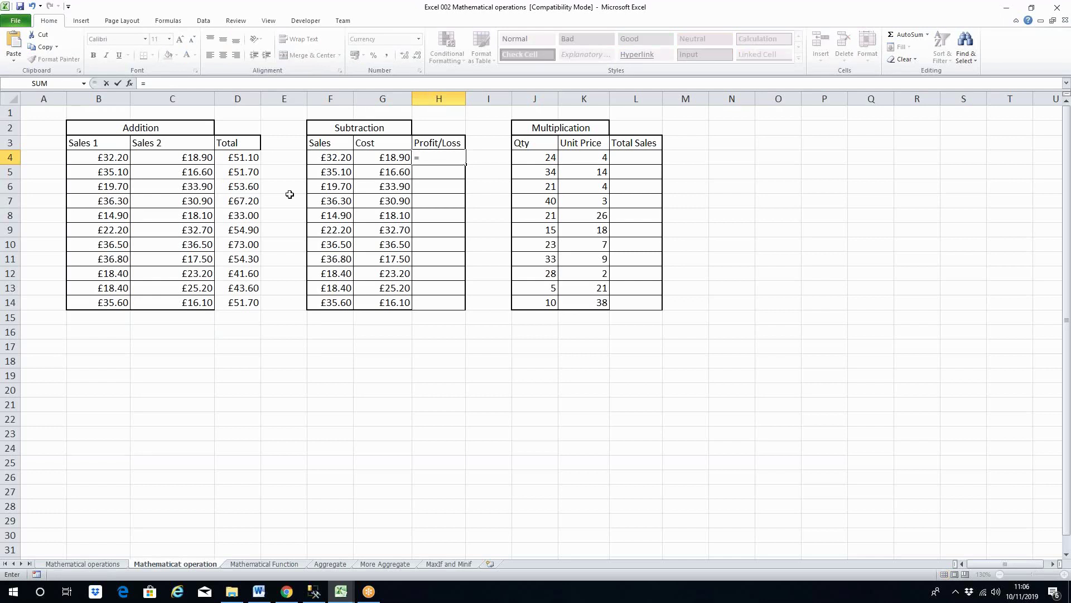
pyautogui.click(338, 159)
pyautogui.write('-')
pyautogui.click(388, 159)
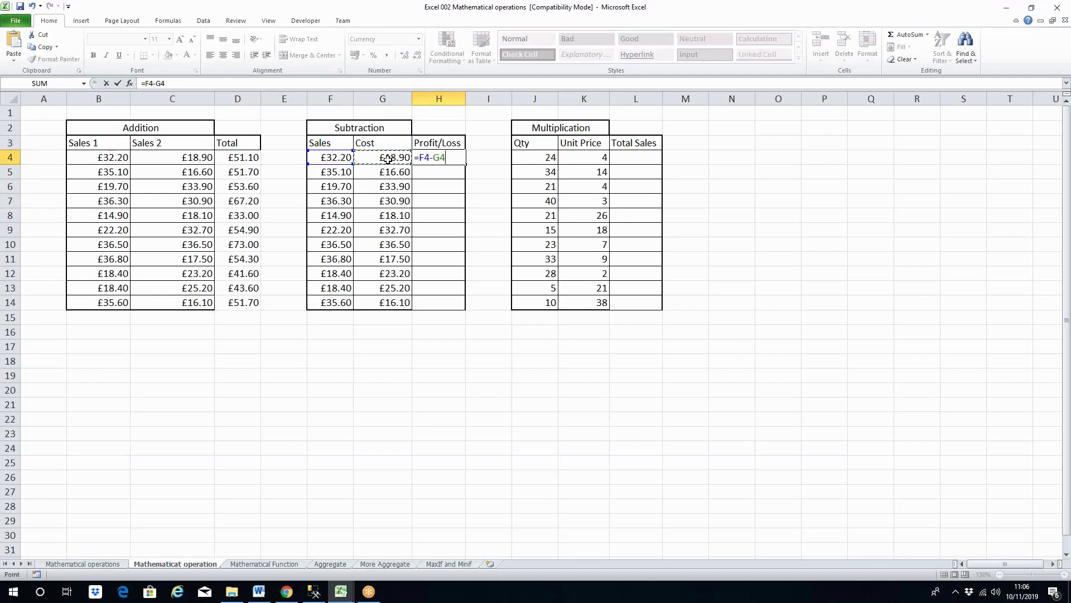
pyautogui.hotkey('ctrl', 'Return')
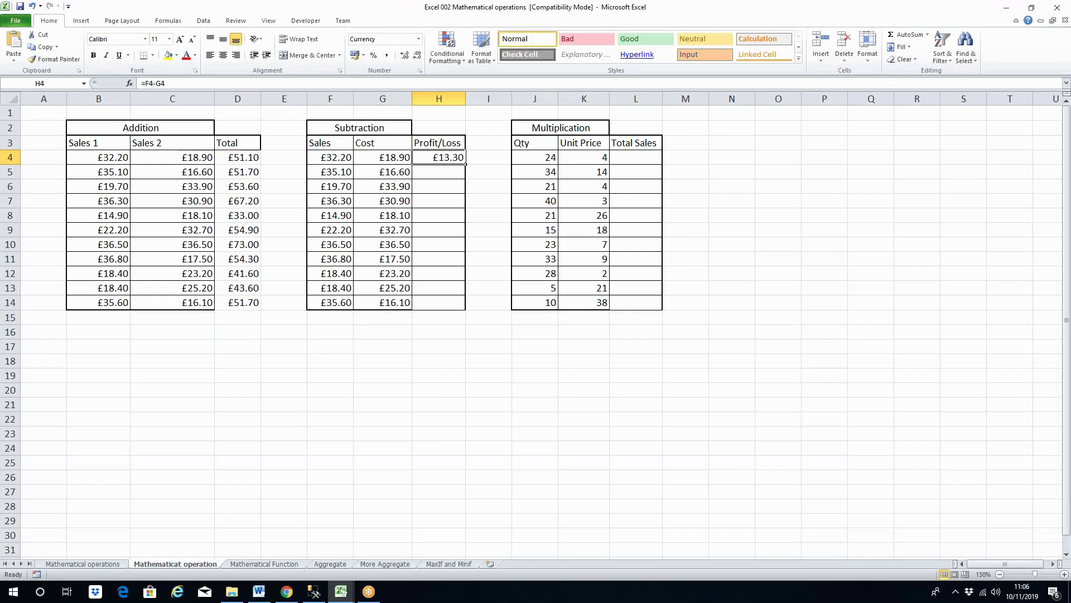
# Step: Fill the subtraction formula down the Profit/Loss column to H14 and check the result in row 6
pyautogui.doubleClick(466, 165)
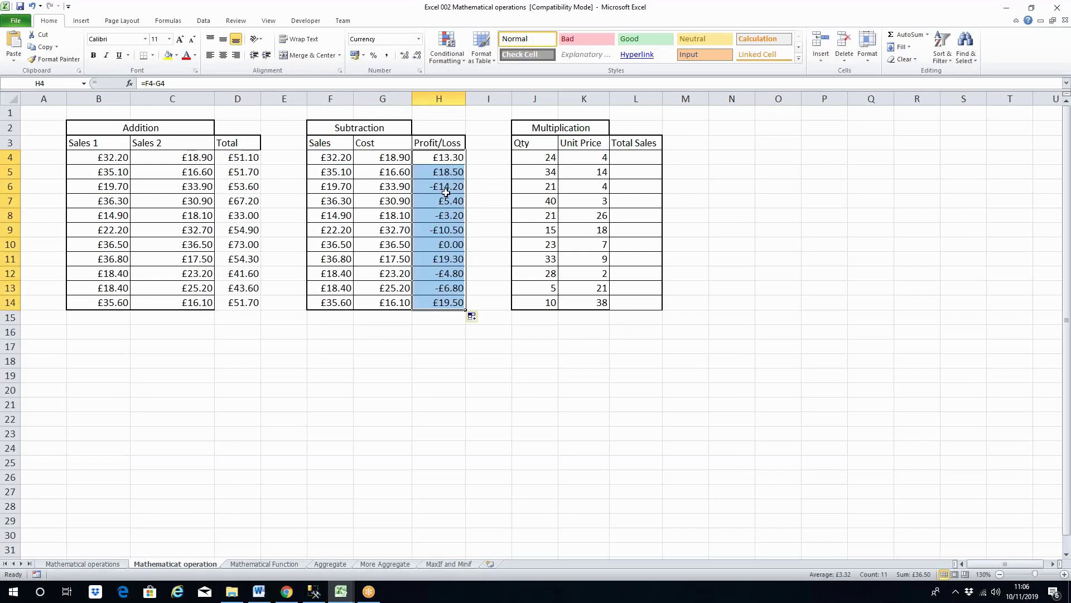
pyautogui.press('Down')
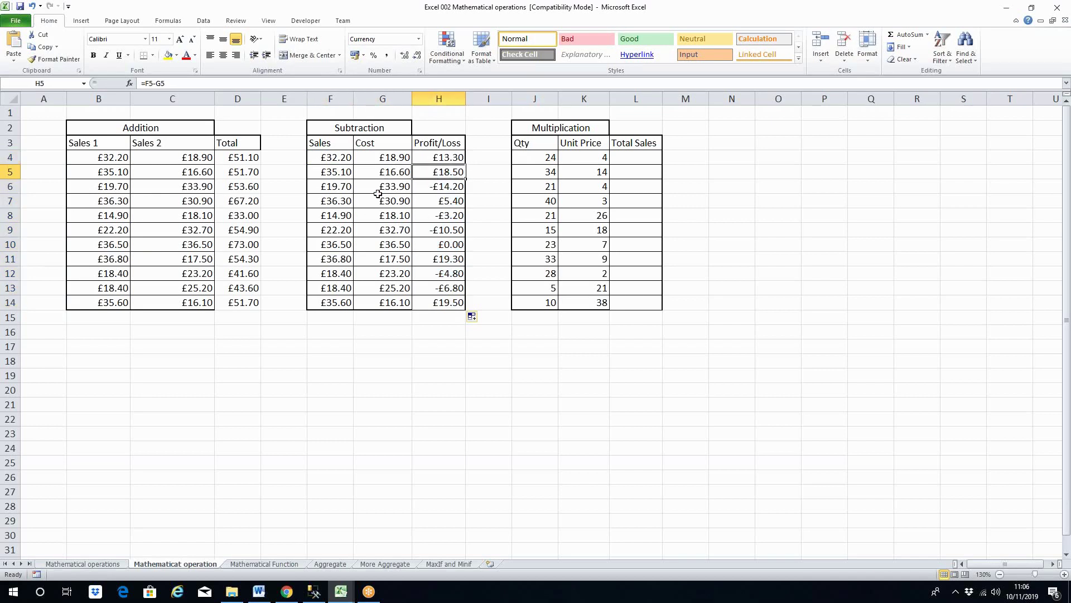
pyautogui.click(342, 192)
pyautogui.click(391, 193)
pyautogui.click(444, 189)
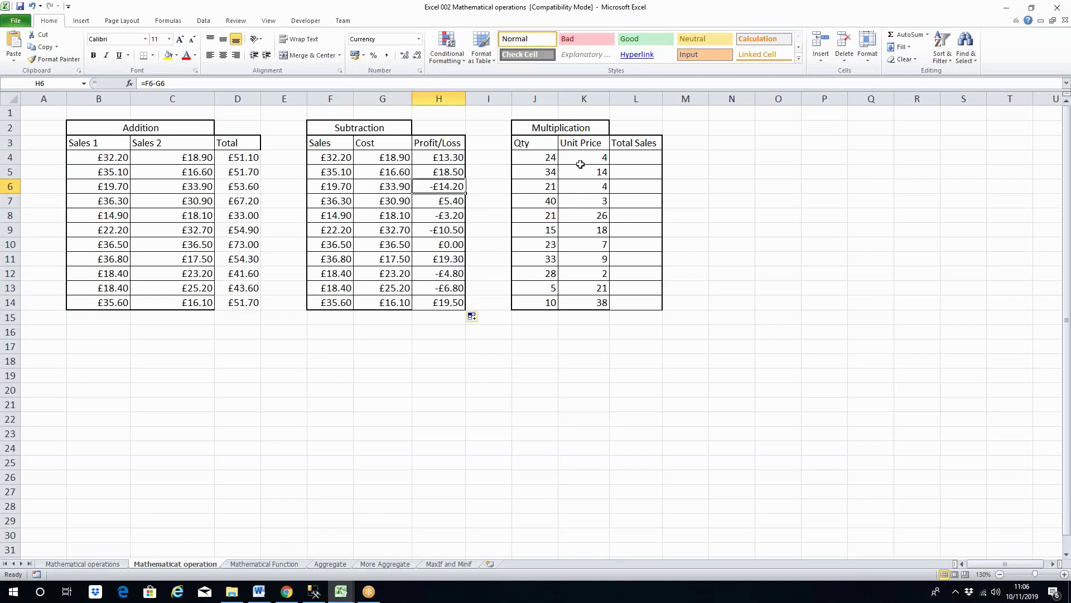
# Step: In the Multiplication table, enter =J4*K4 in L4 to multiply Qty by Unit Price
pyautogui.click(626, 156)
pyautogui.write('=')
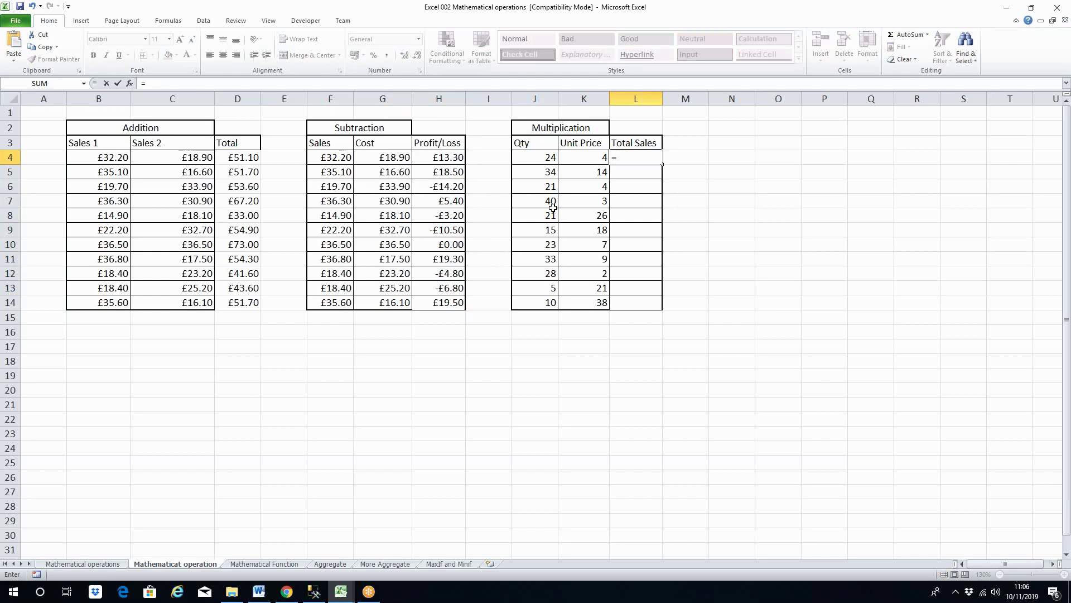
pyautogui.click(540, 157)
pyautogui.click(589, 156)
pyautogui.press('BackSpace')
pyautogui.press('BackSpace')
pyautogui.click(532, 159)
pyautogui.write('*')
pyautogui.click(597, 160)
pyautogui.hotkey('ctrl', 'Return')
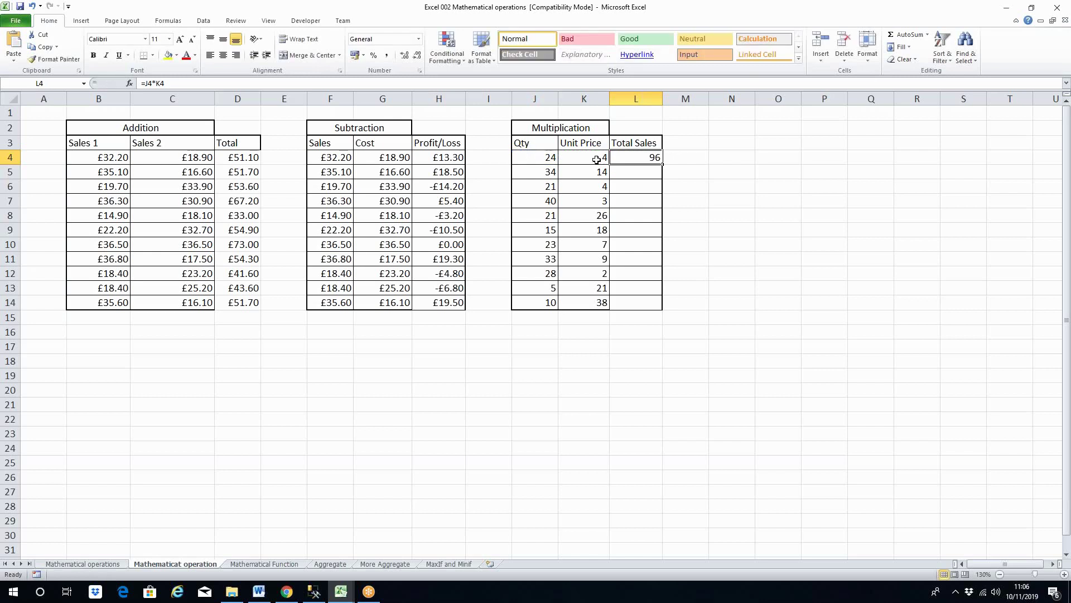
# Step: Fill the multiplication formula down the Total Sales column to L14 and check the copied formulas
pyautogui.doubleClick(662, 163)
pyautogui.click(636, 262)
pyautogui.click(636, 169)
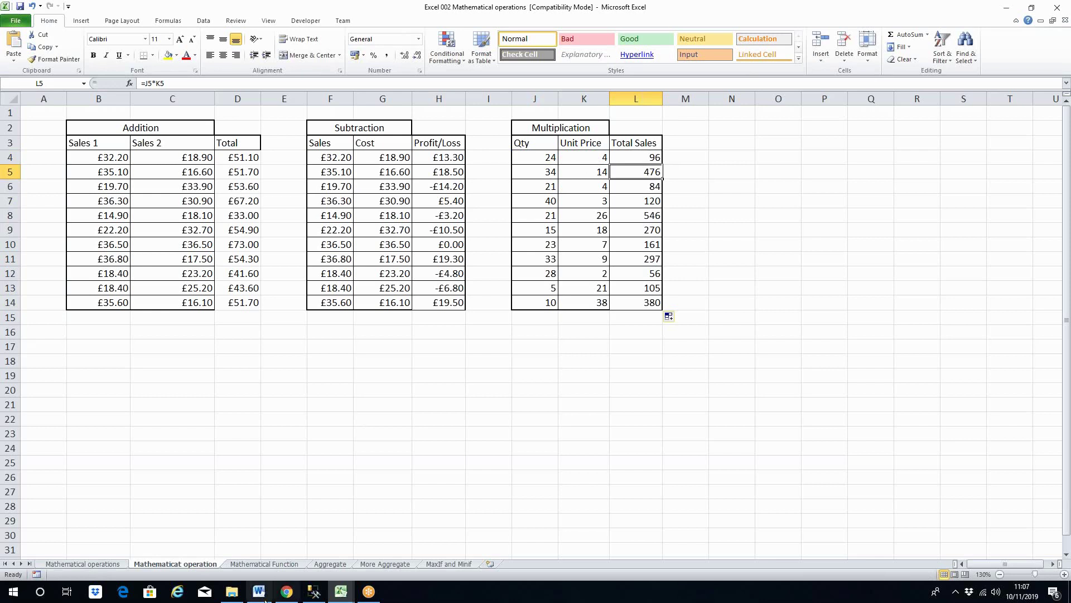
# Step: Open the Mathematical Function sheet and examine its names, Qty and Sales data and the empty Total row
pyautogui.click(258, 565)
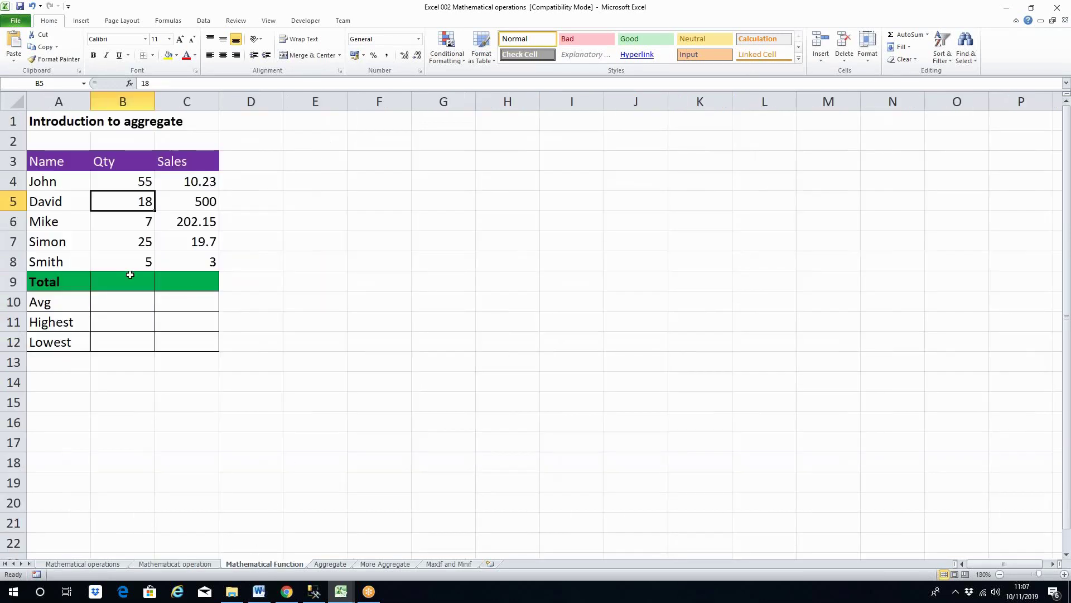
pyautogui.click(61, 182)
pyautogui.click(60, 197)
pyautogui.click(45, 225)
pyautogui.click(47, 238)
pyautogui.click(53, 268)
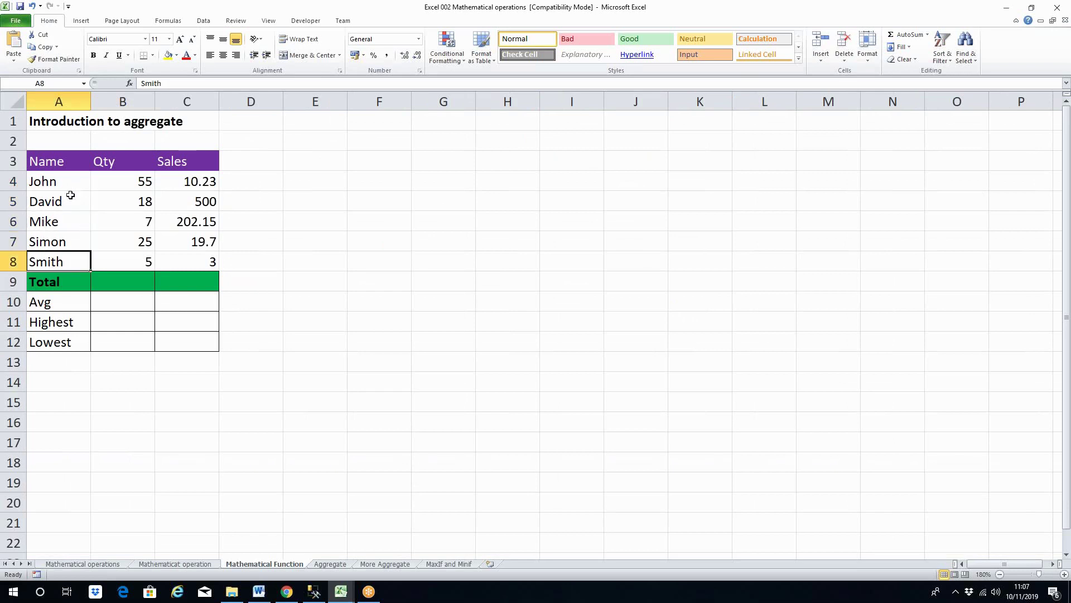
pyautogui.click(81, 285)
pyautogui.click(111, 282)
pyautogui.click(168, 280)
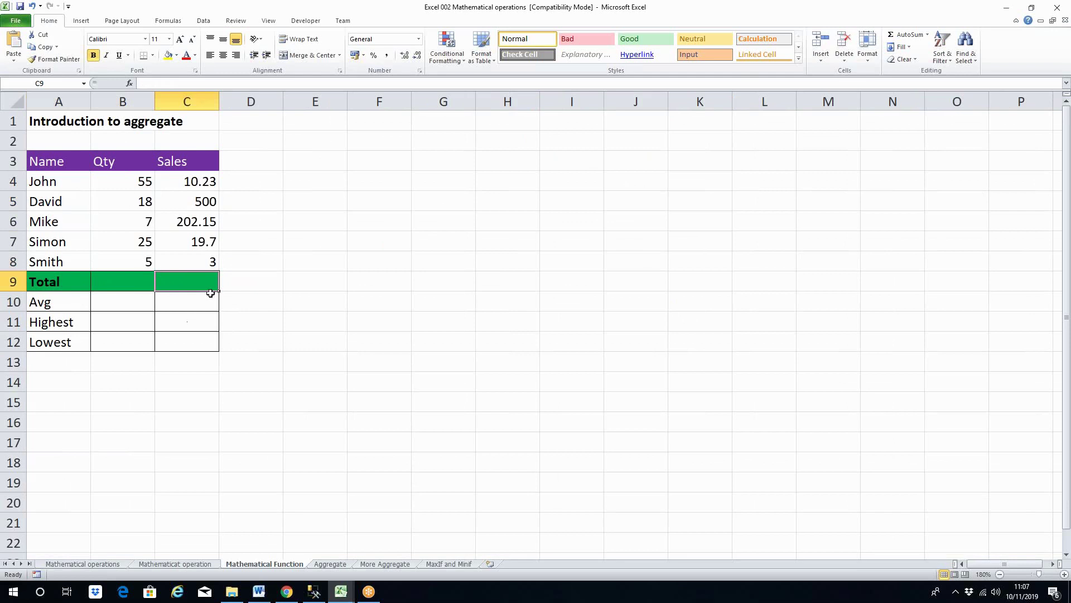
# Step: In the Total row, enter =SUM(B4:B8) in B9 to add up the Qty column
pyautogui.click(53, 284)
pyautogui.click(122, 281)
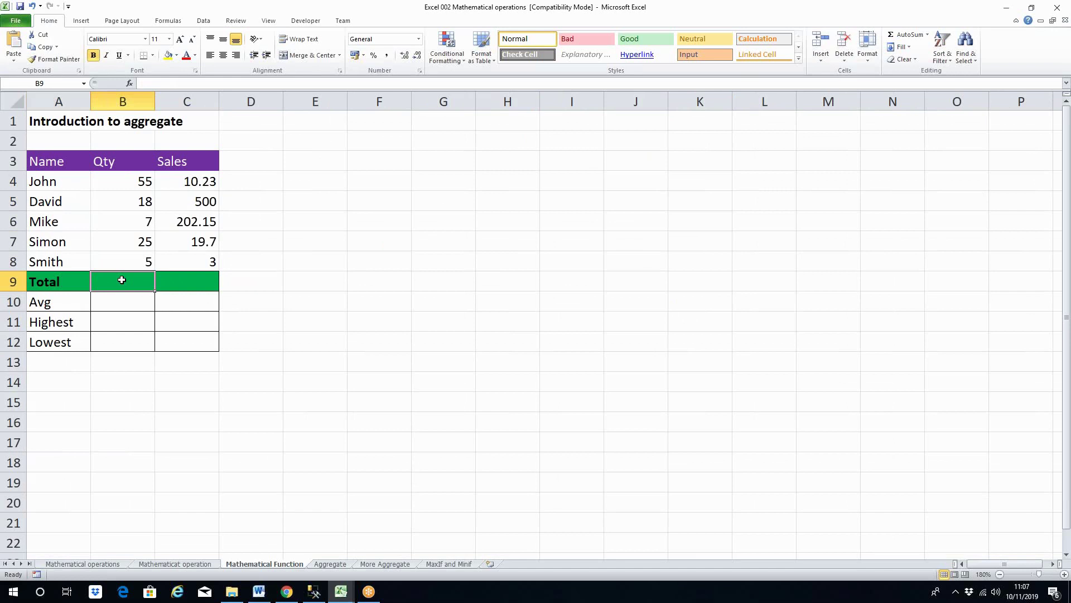
pyautogui.write('=')
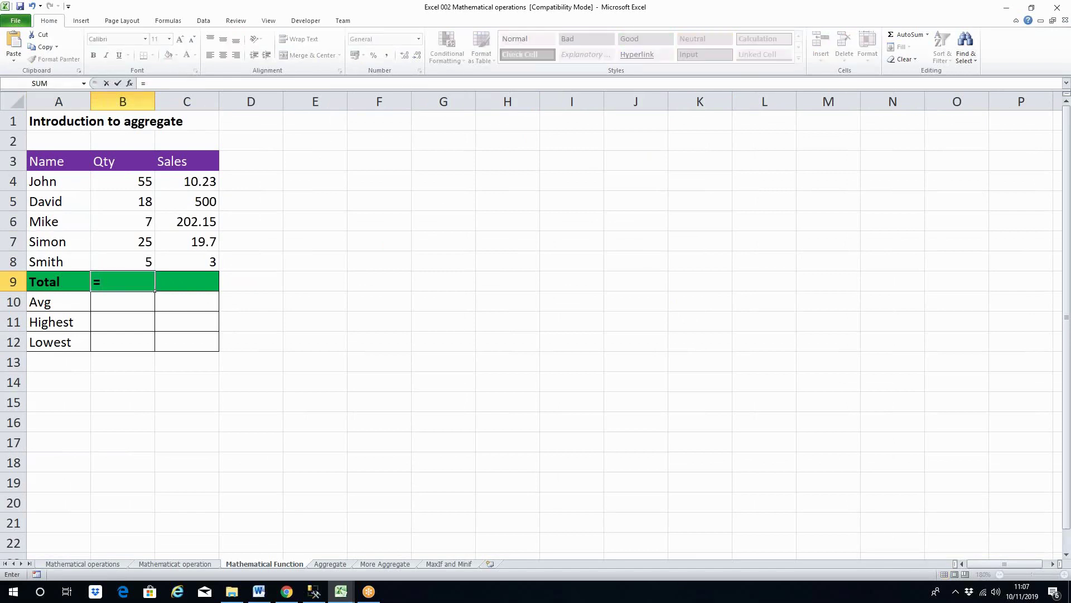
pyautogui.write('sum')
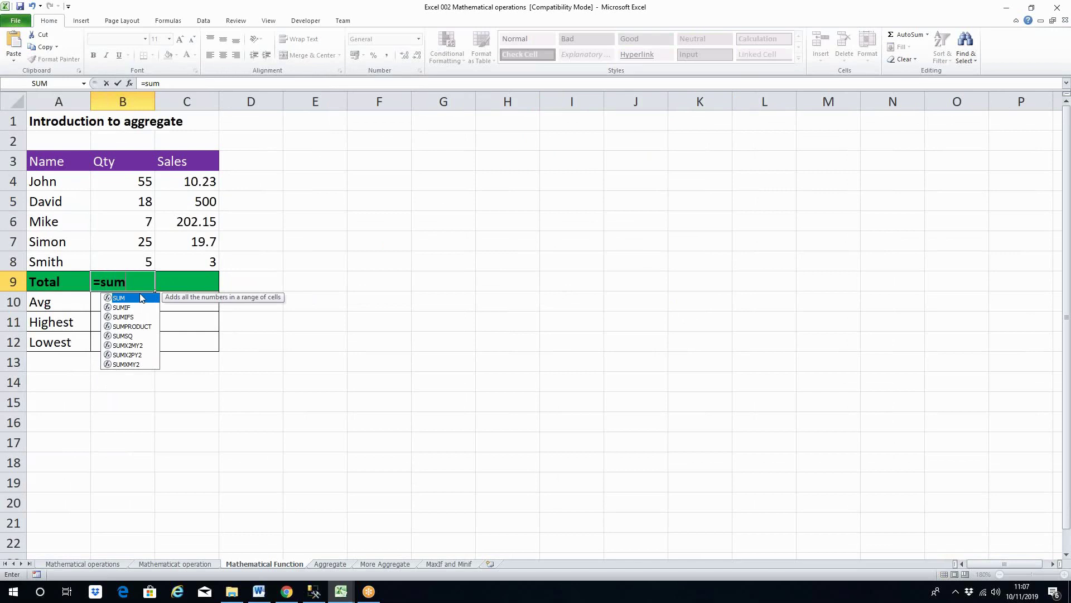
pyautogui.doubleClick(139, 298)
pyautogui.moveTo(139, 181); pyautogui.dragTo(129, 259)
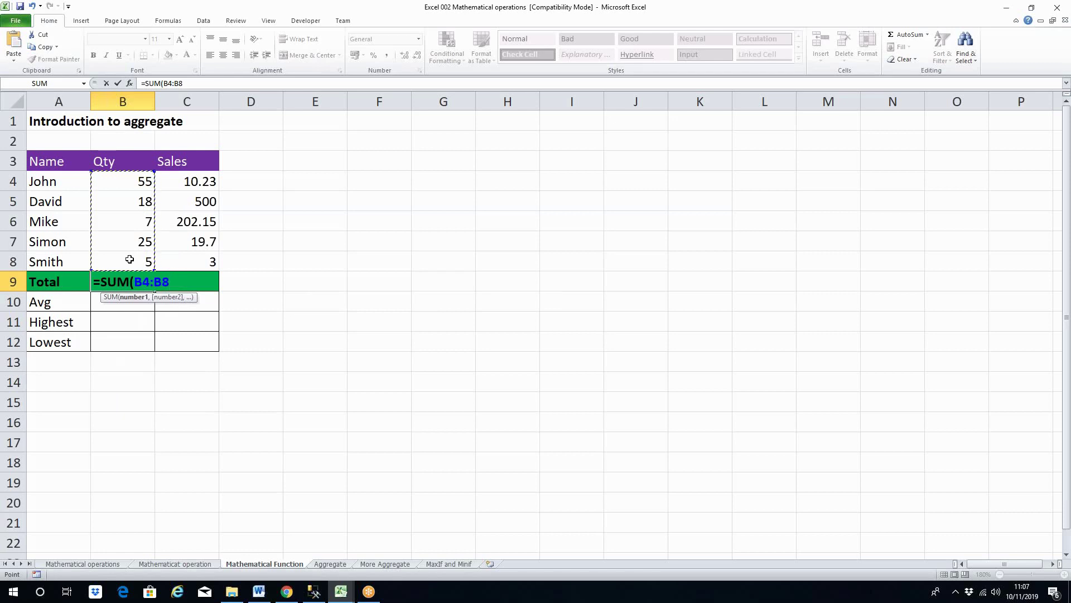
pyautogui.write(')')
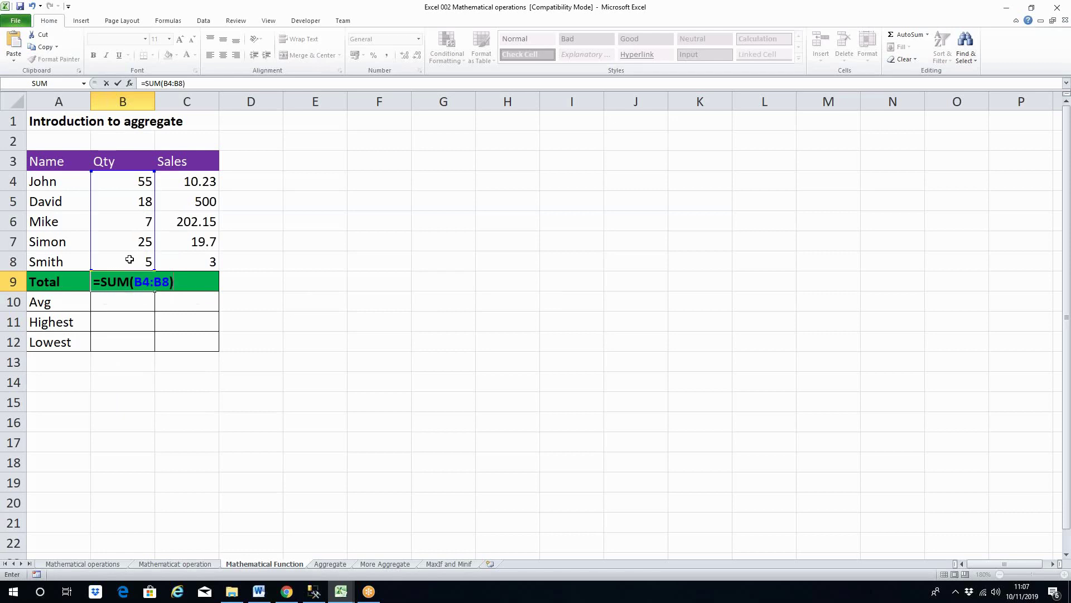
pyautogui.hotkey('ctrl', 'Return')
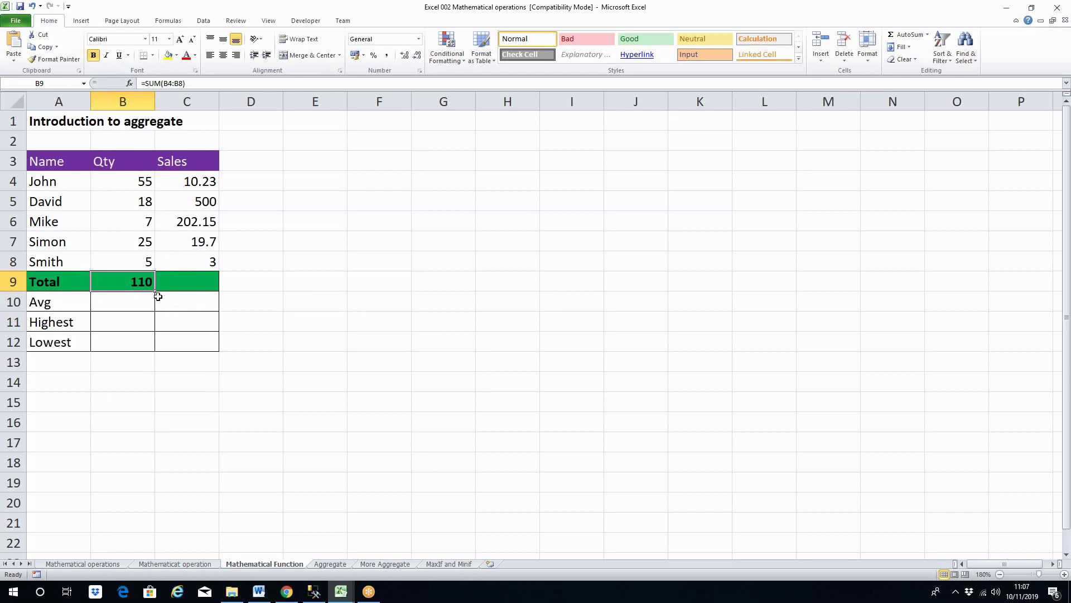
# Step: Fill the SUM formula across to C9 for Sales and check both total formulas
pyautogui.moveTo(155, 292); pyautogui.dragTo(188, 282)
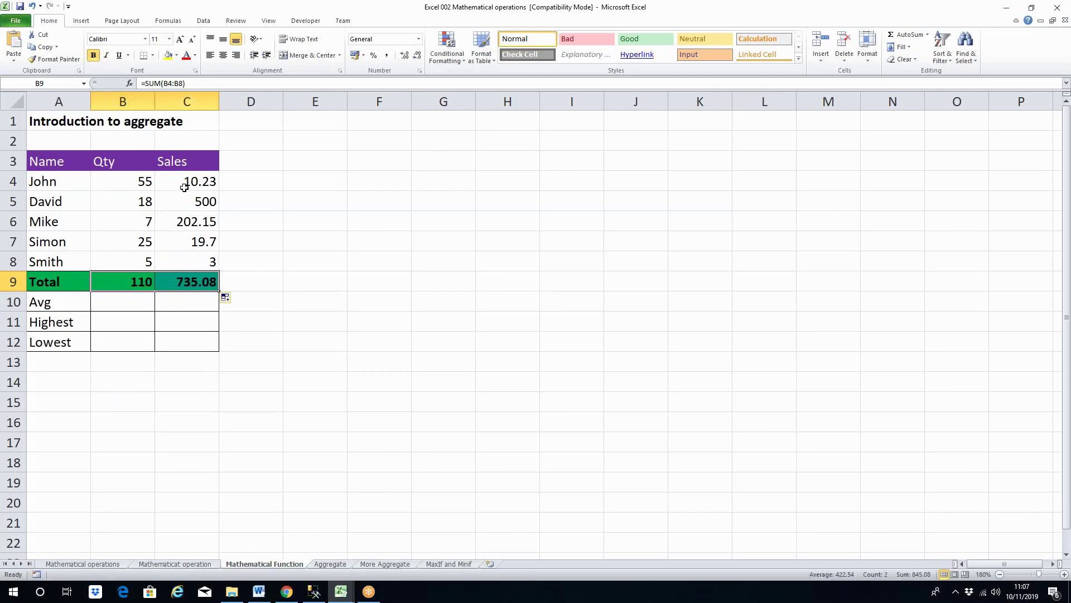
pyautogui.click(133, 282)
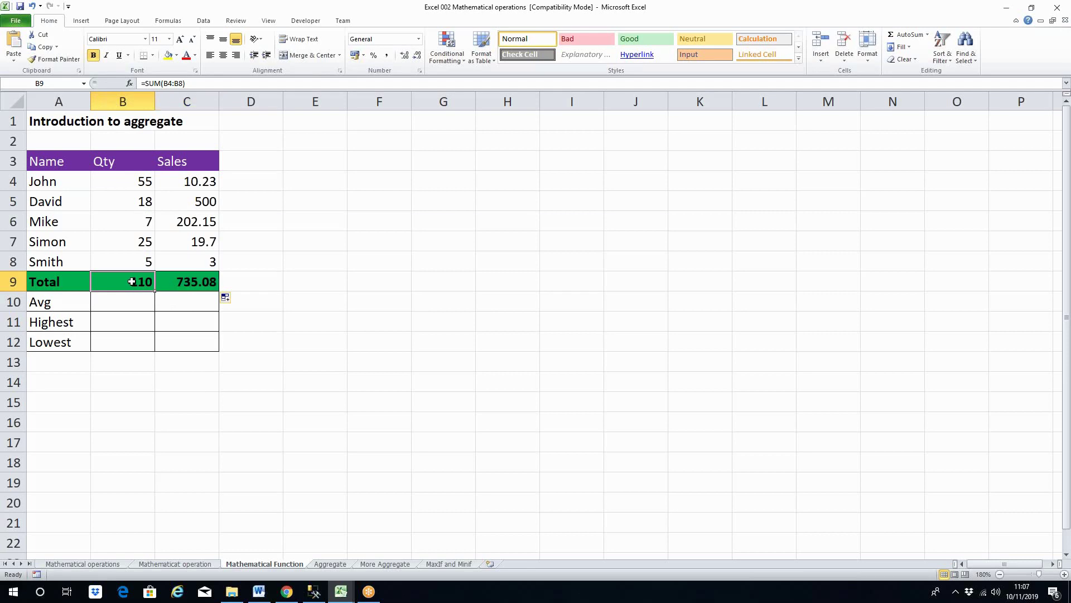
pyautogui.click(197, 280)
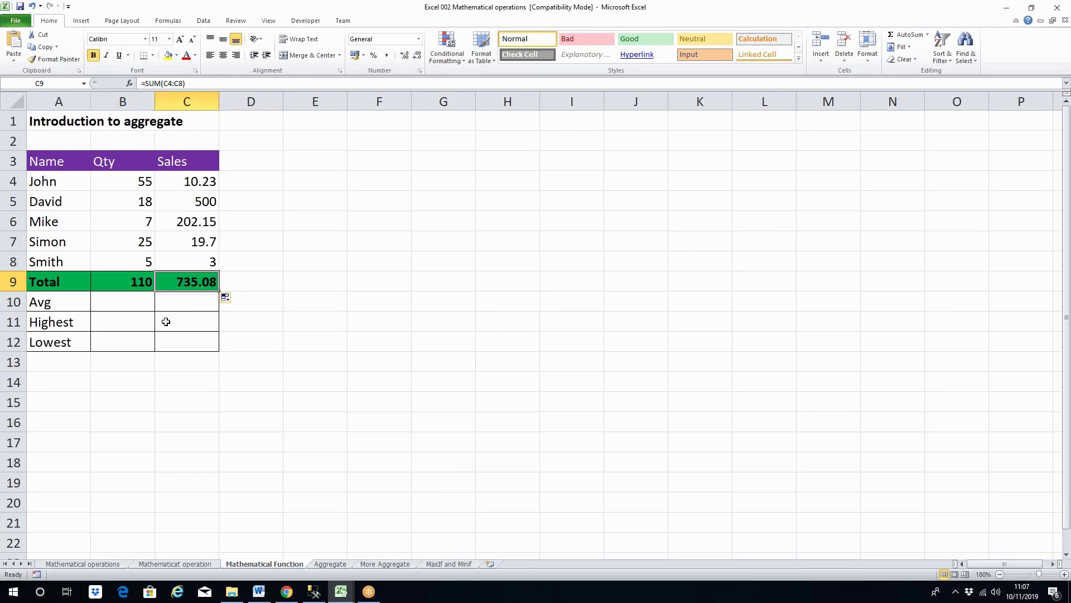
# Step: In the Avg row, enter =AVERAGE(B4:B8) in B10 for the Qty column
pyautogui.click(126, 302)
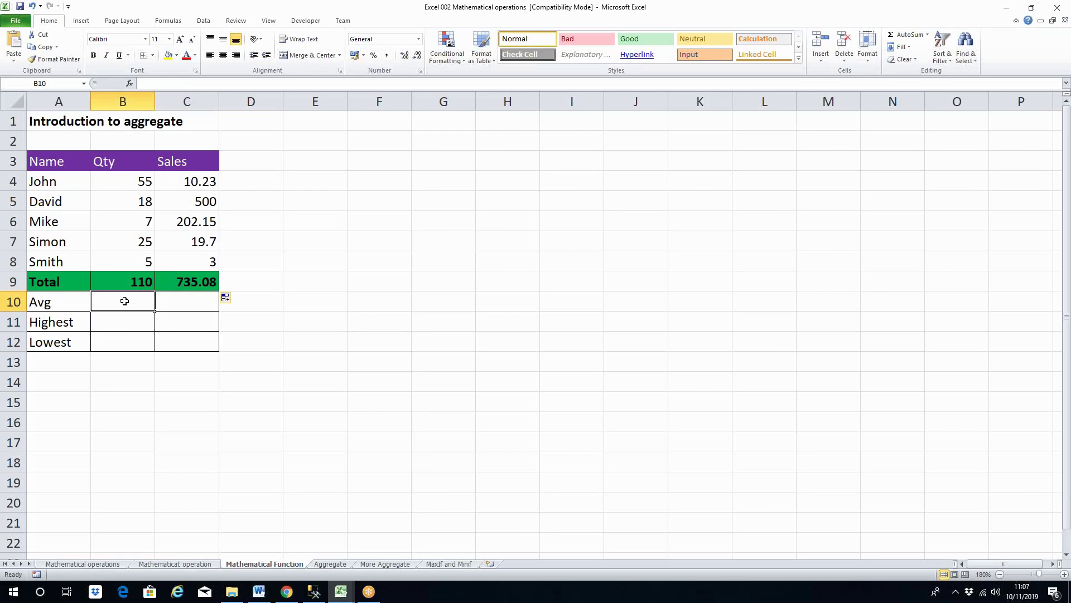
pyautogui.write('=av')
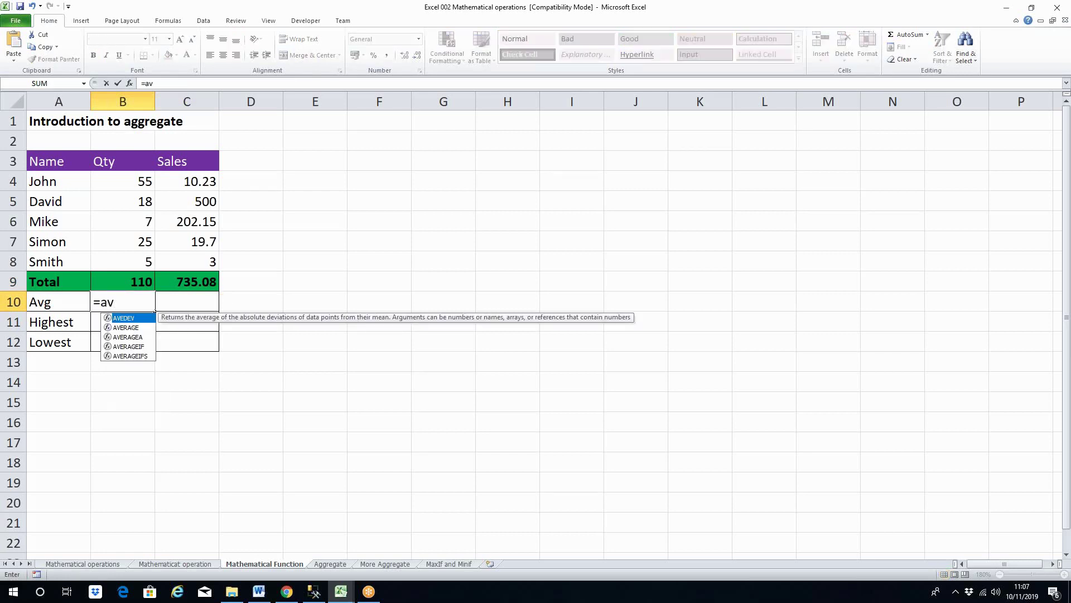
pyautogui.doubleClick(130, 329)
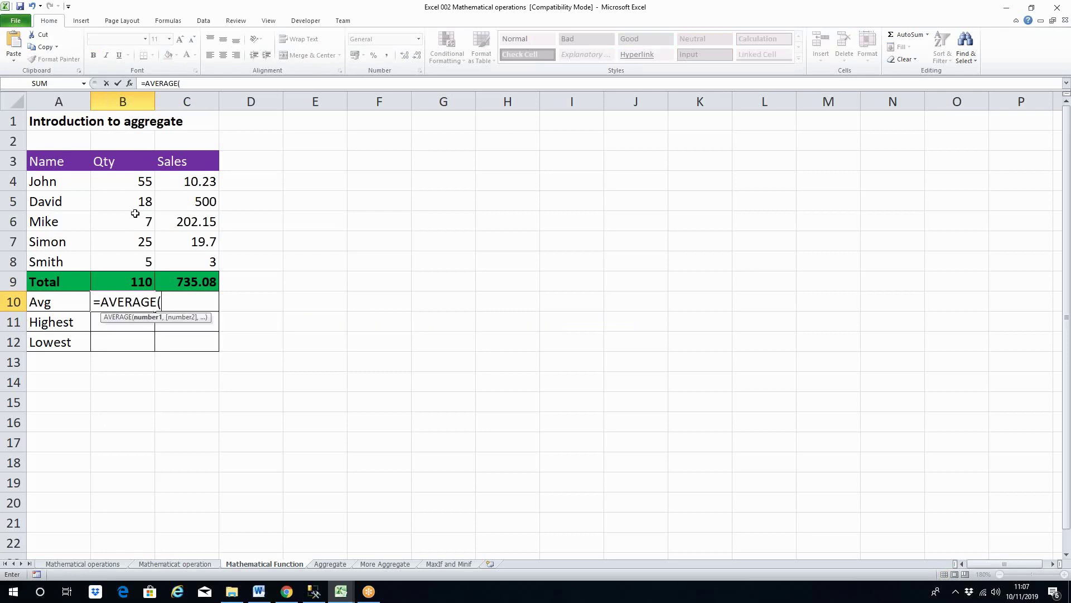
pyautogui.moveTo(137, 180); pyautogui.dragTo(135, 266)
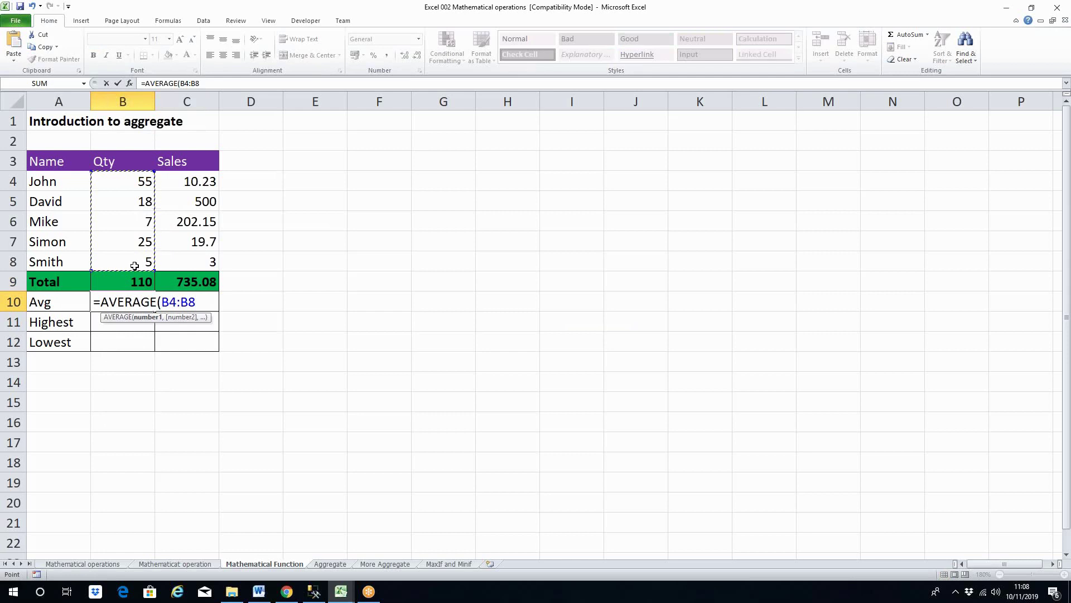
pyautogui.write(')')
pyautogui.hotkey('ctrl', 'Return')
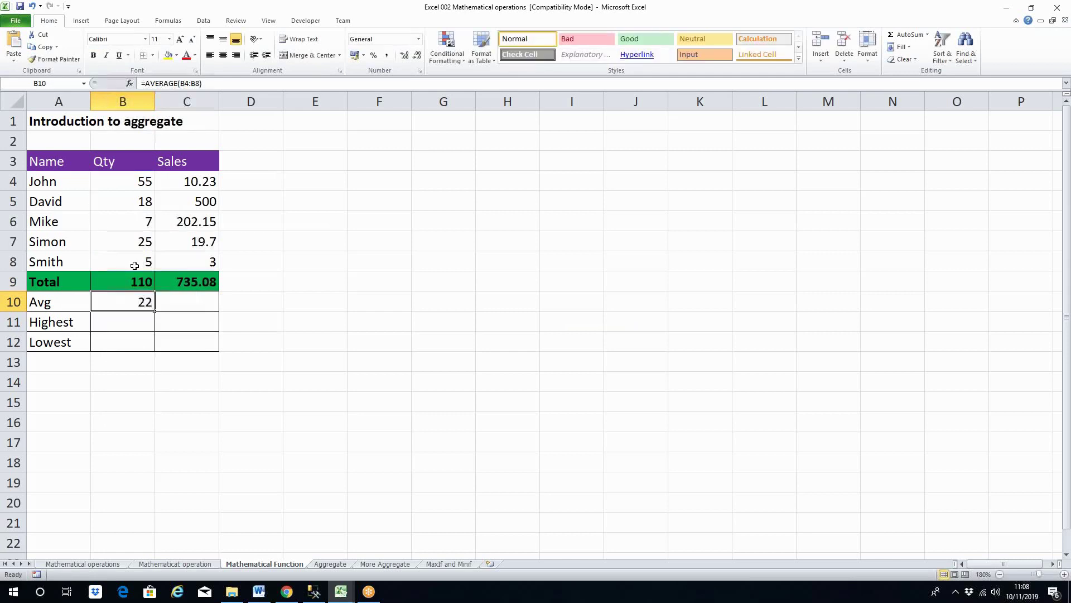
# Step: Fill the AVERAGE formula across to C10 for Sales and check both average formulas
pyautogui.moveTo(155, 313); pyautogui.dragTo(210, 311)
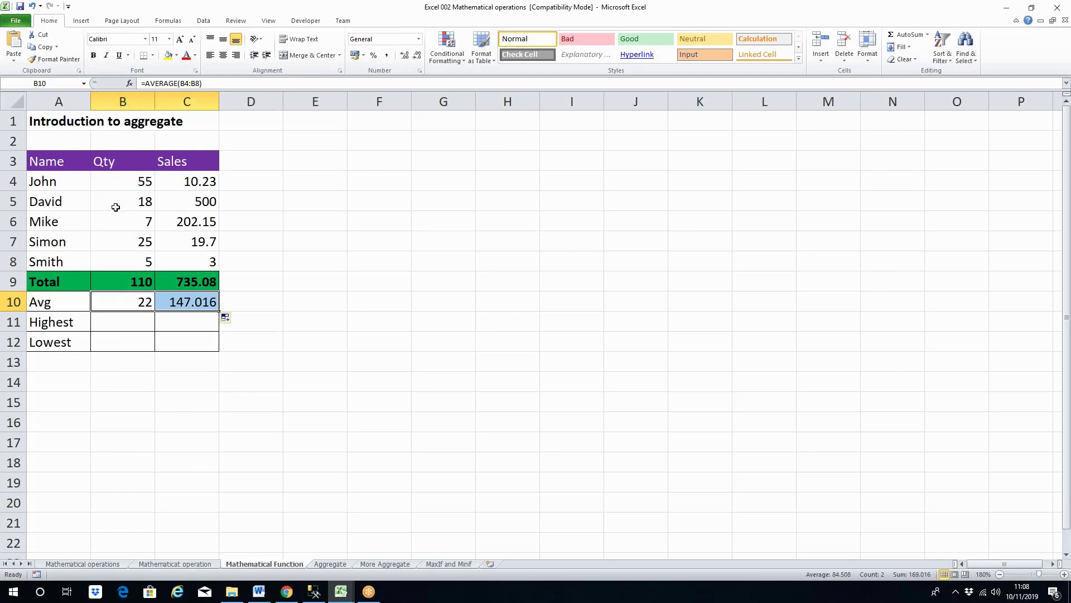
pyautogui.click(138, 300)
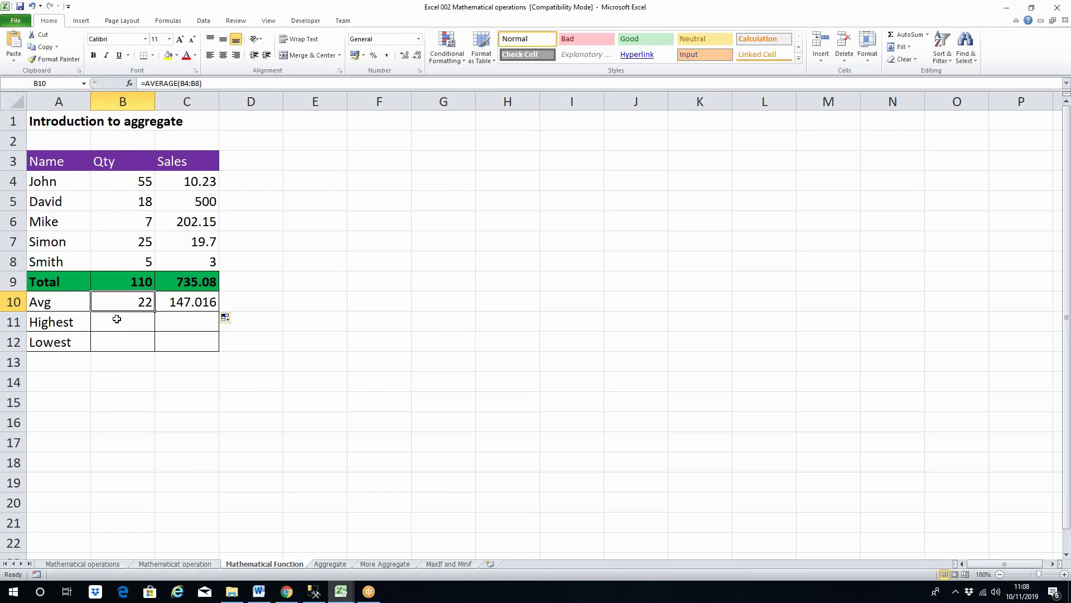
pyautogui.click(188, 303)
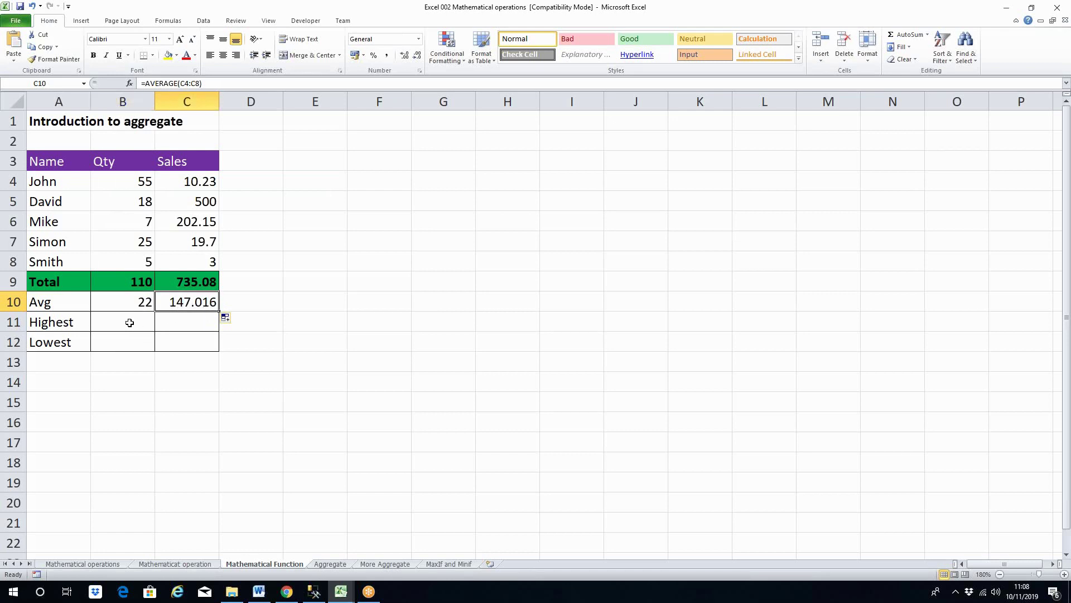
# Step: In the Highest row, enter =MAX(B4:B8) in B11 to find the largest Qty
pyautogui.click(128, 322)
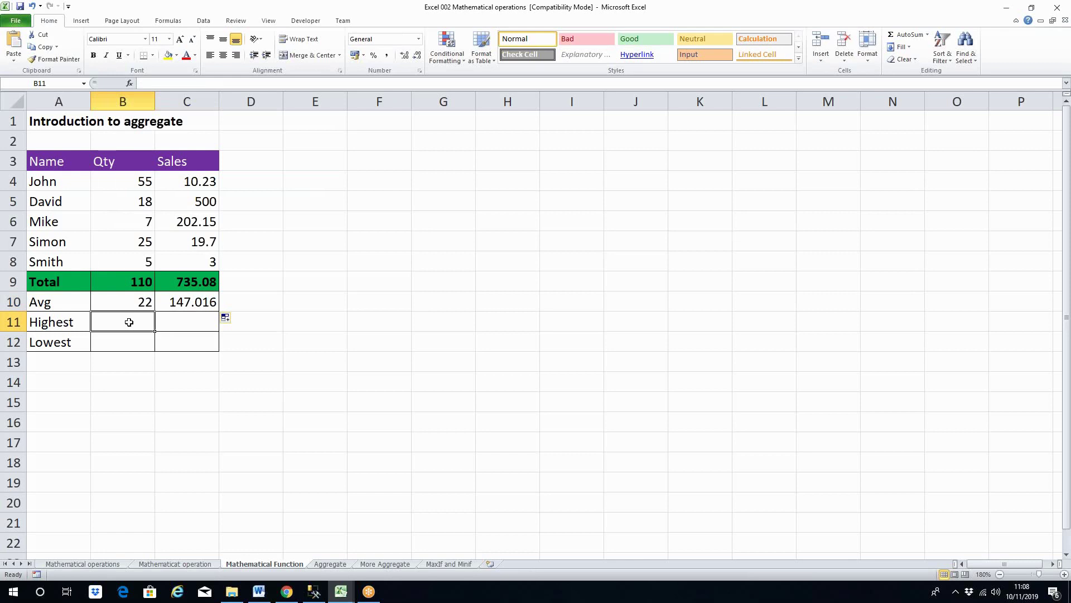
pyautogui.write('=Max')
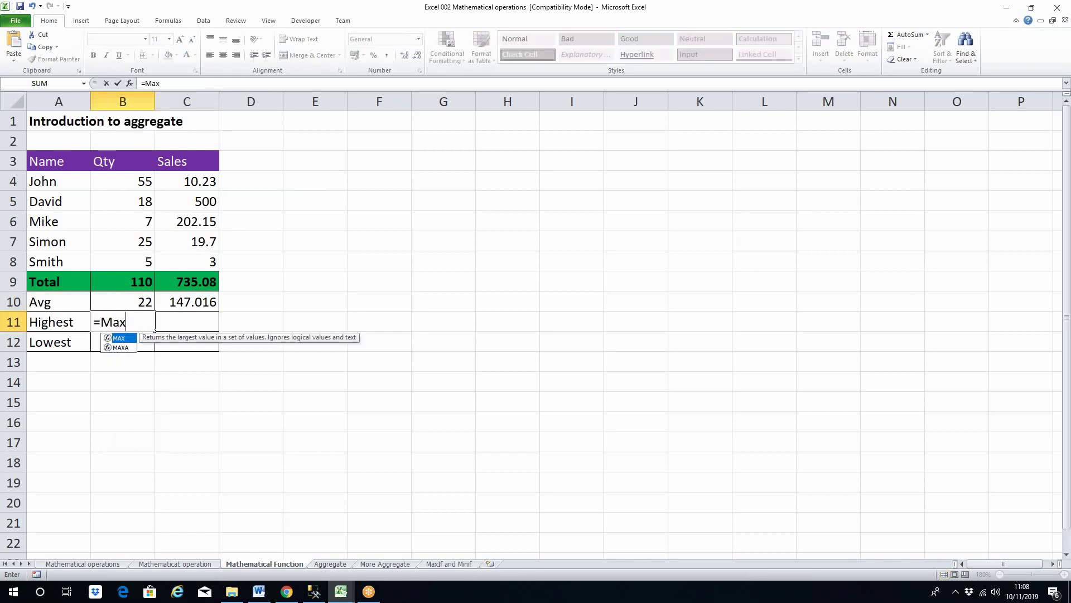
pyautogui.doubleClick(124, 339)
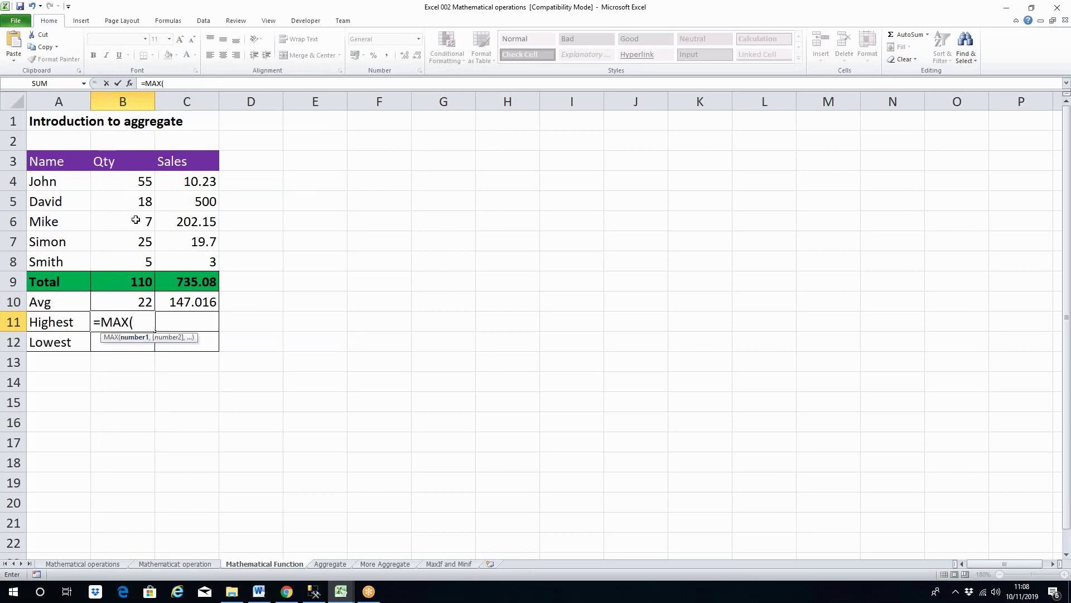
pyautogui.moveTo(133, 176); pyautogui.dragTo(120, 244)
pyautogui.write(')')
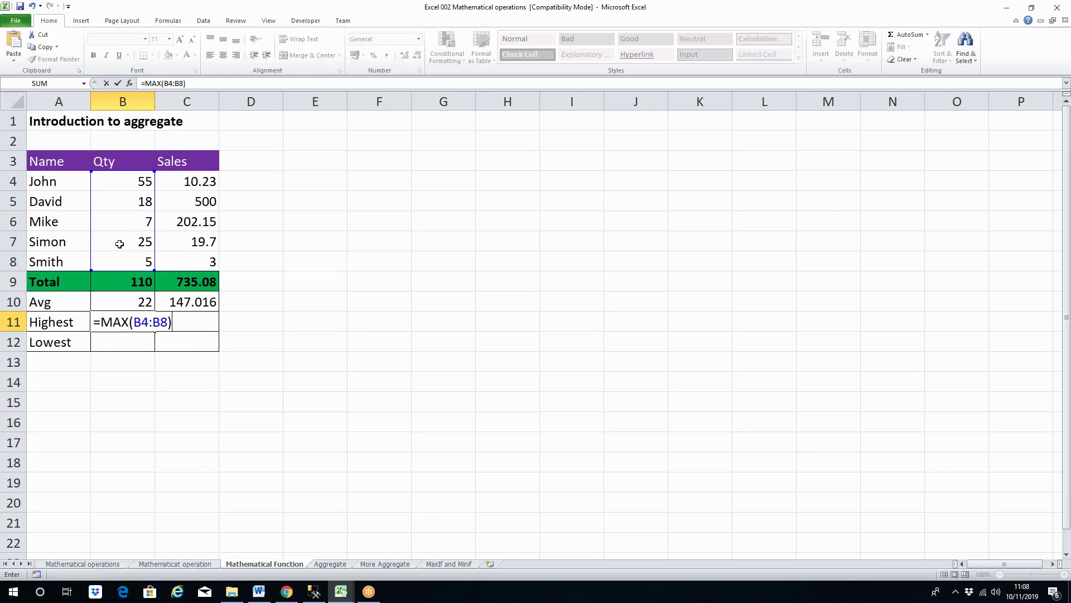
pyautogui.hotkey('ctrl', 'Return')
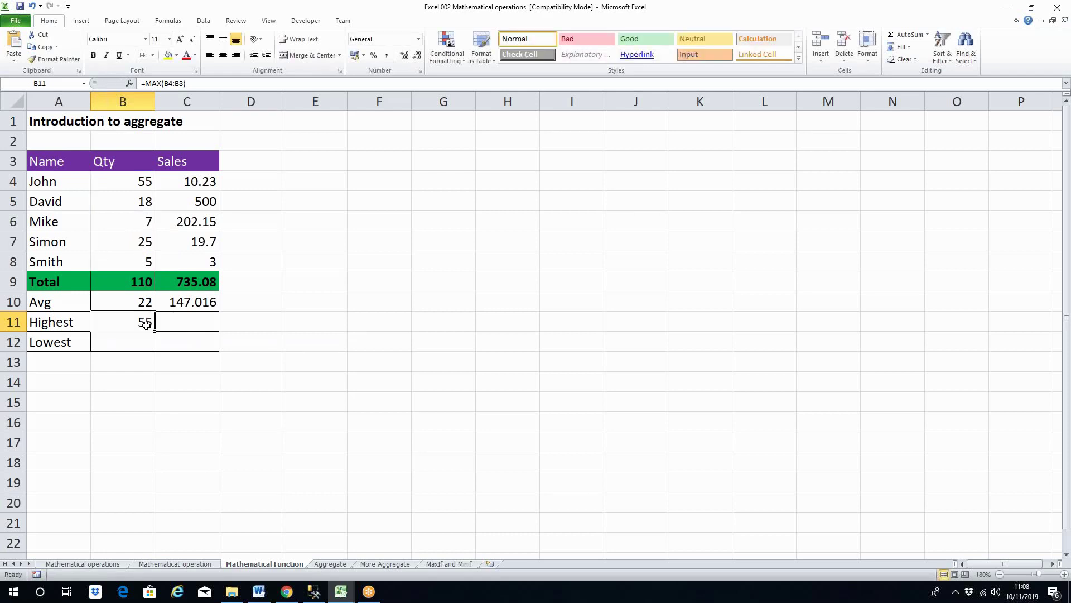
# Step: Fill the MAX formula across to C11 for Sales and compare both results with the source values
pyautogui.moveTo(154, 332); pyautogui.dragTo(219, 333)
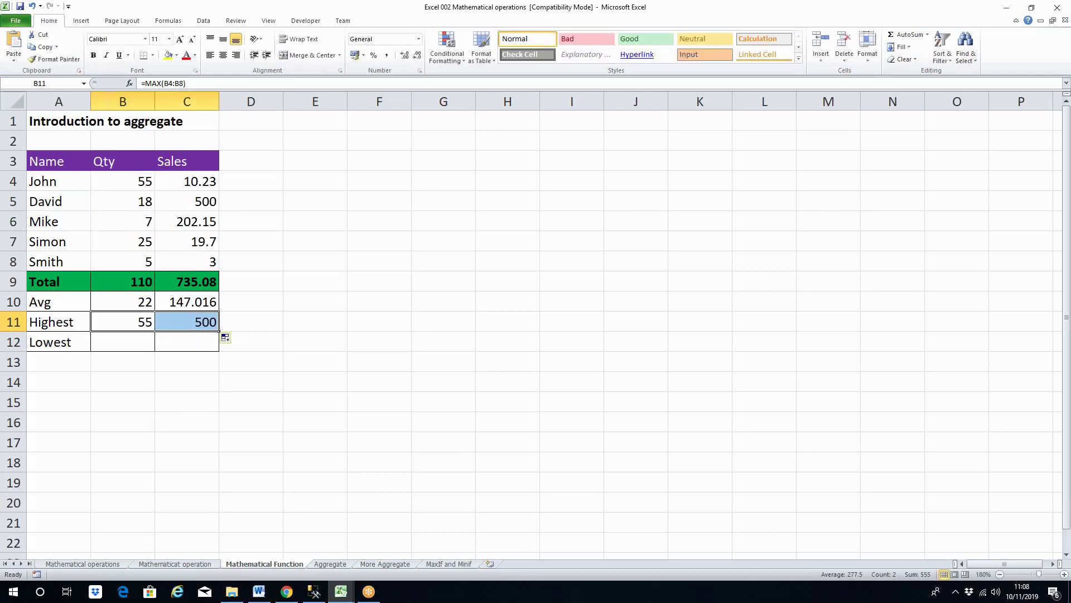
pyautogui.click(136, 322)
pyautogui.click(143, 185)
pyautogui.click(196, 324)
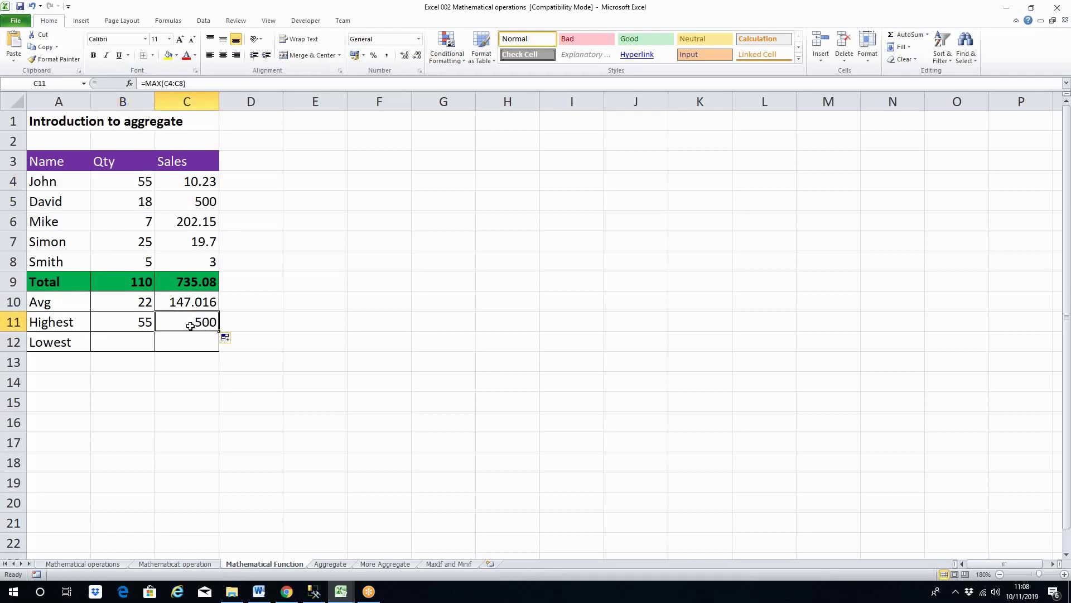
pyautogui.click(196, 200)
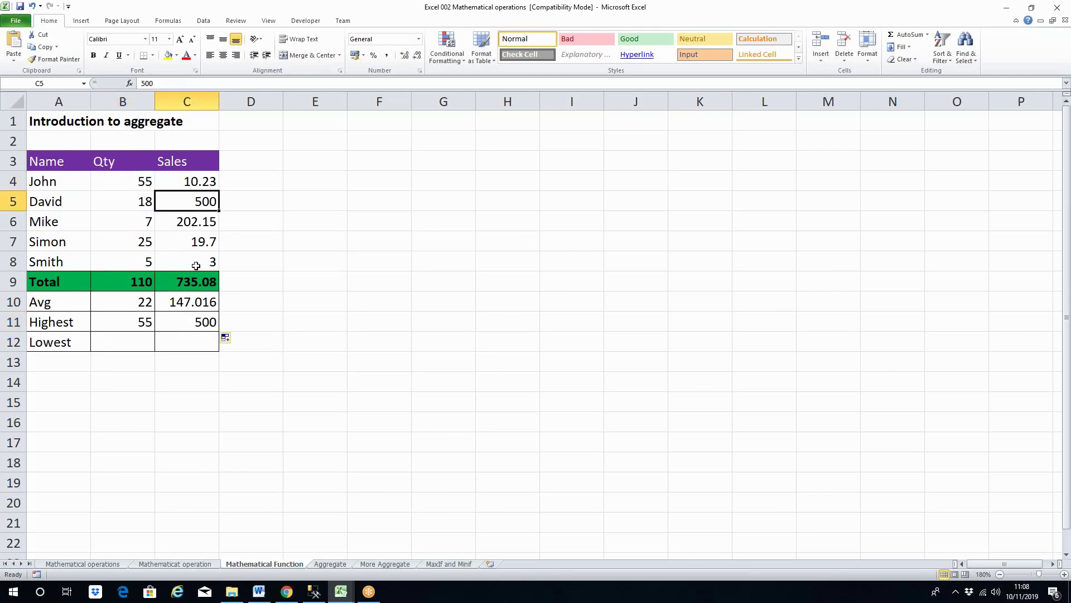
# Step: In the Lowest row, enter =MIN(B4:B8) in B12 to find the smallest Qty
pyautogui.click(126, 343)
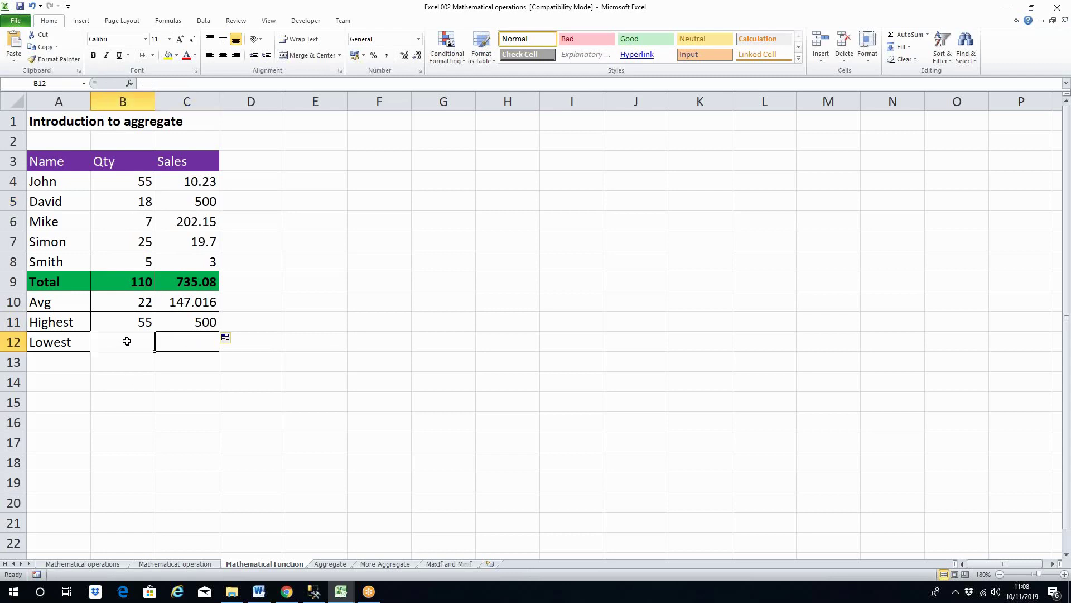
pyautogui.write('=min')
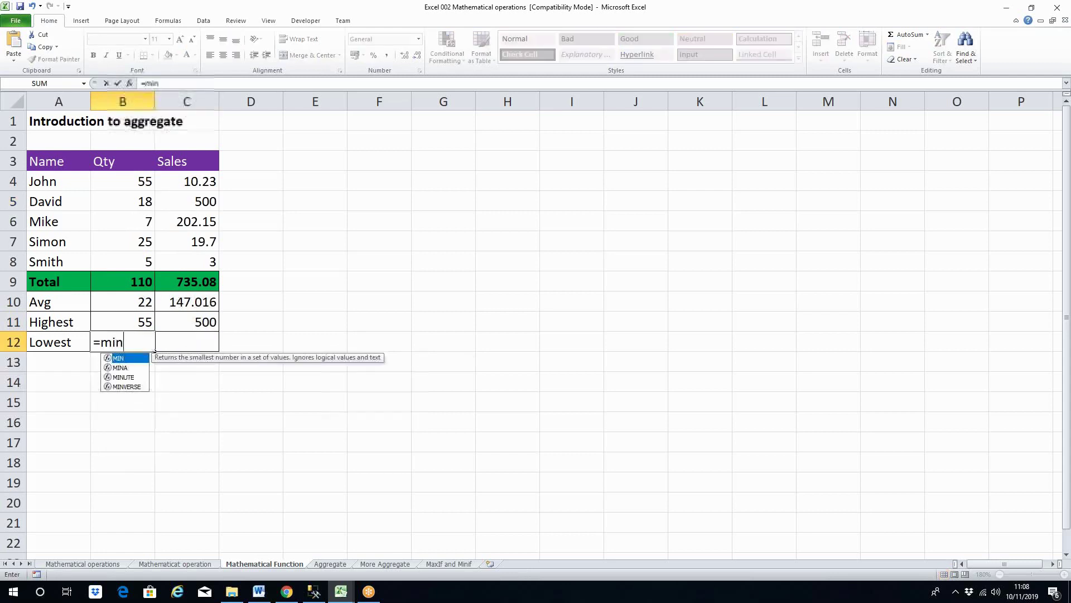
pyautogui.doubleClick(120, 359)
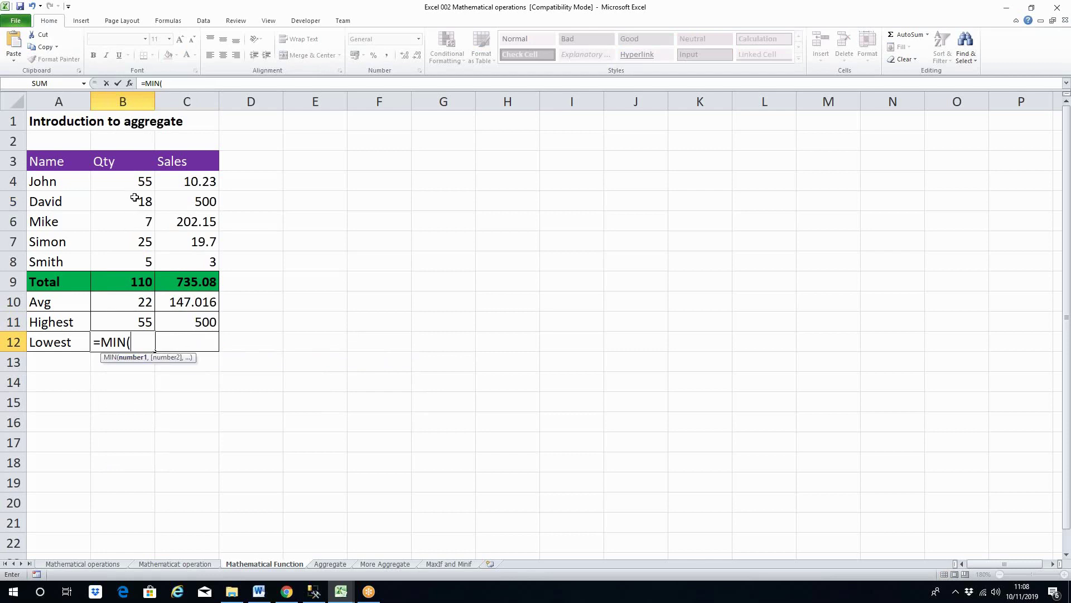
pyautogui.moveTo(136, 183); pyautogui.dragTo(132, 256)
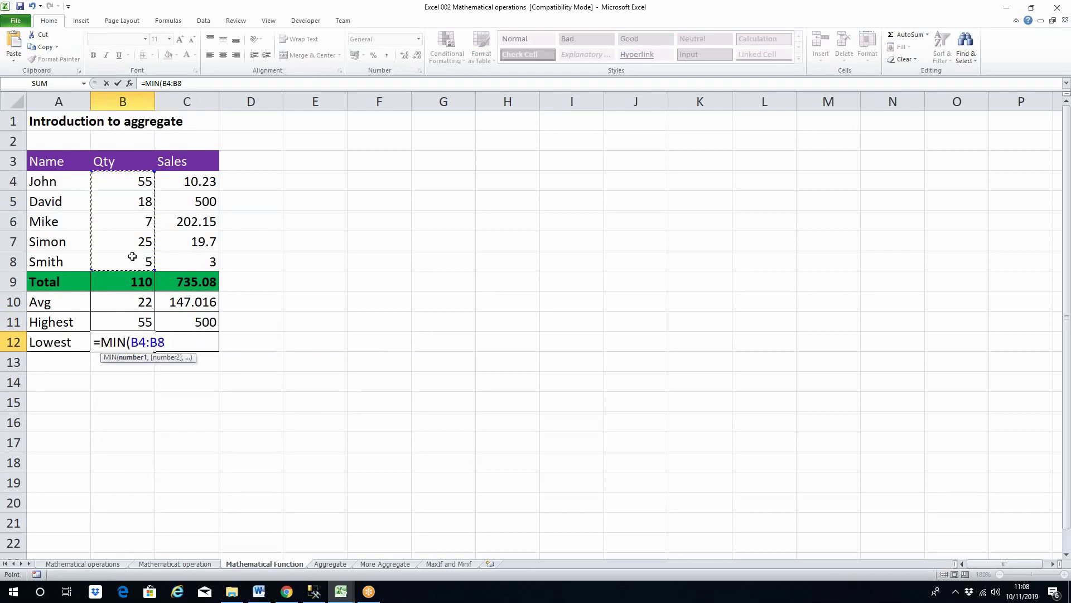
pyautogui.write(')')
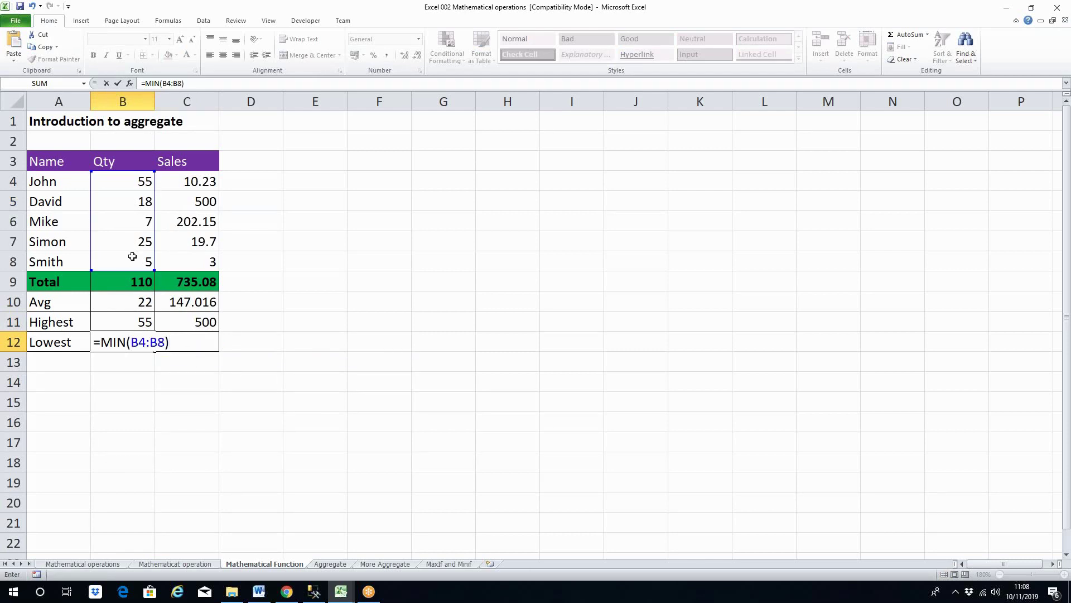
pyautogui.hotkey('ctrl', 'Return')
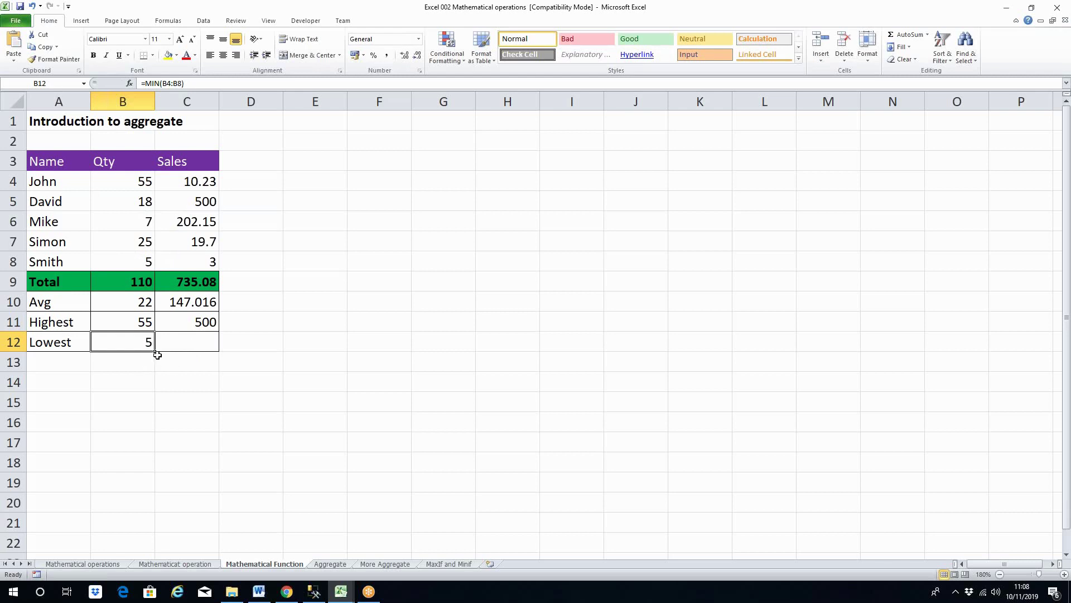
# Step: Fill the MIN formula across to C12 for Sales and check both minimum formulas
pyautogui.moveTo(154, 352); pyautogui.dragTo(212, 348)
pyautogui.click(145, 341)
pyautogui.click(192, 348)
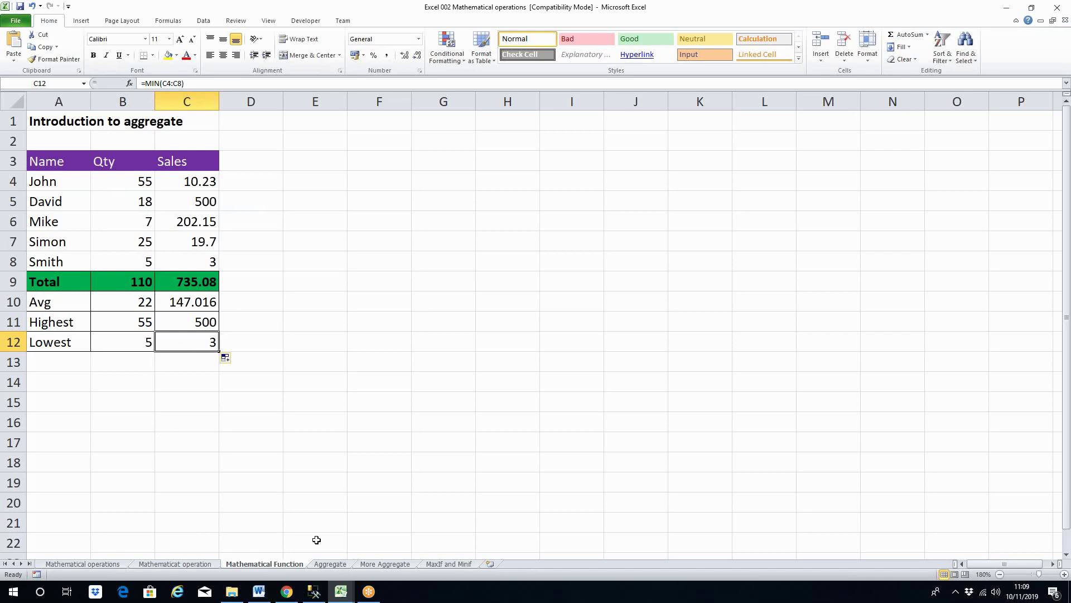
# Step: Open the Aggregate sheet and examine its Items and Sales columns
pyautogui.click(329, 564)
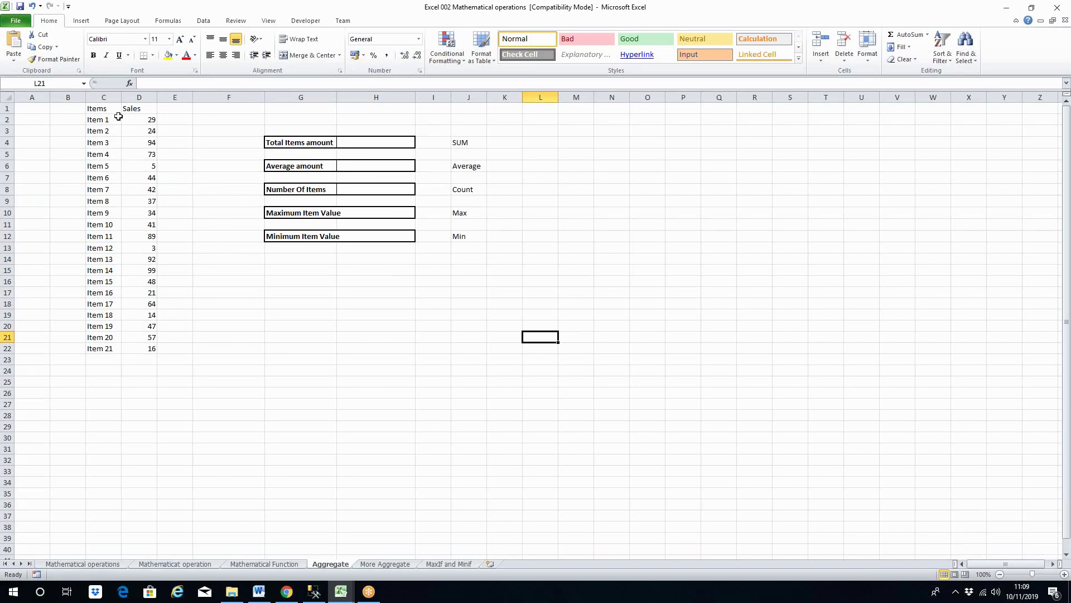
pyautogui.moveTo(100, 110); pyautogui.dragTo(95, 349)
pyautogui.moveTo(139, 108); pyautogui.dragTo(148, 338)
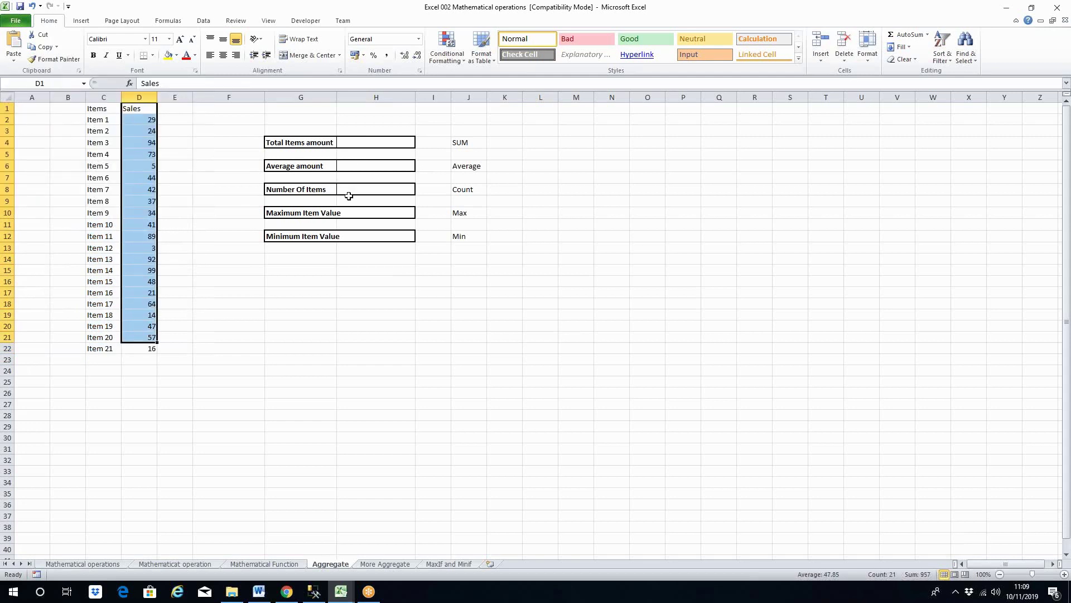
pyautogui.click(148, 122)
pyautogui.click(136, 189)
pyautogui.click(132, 119)
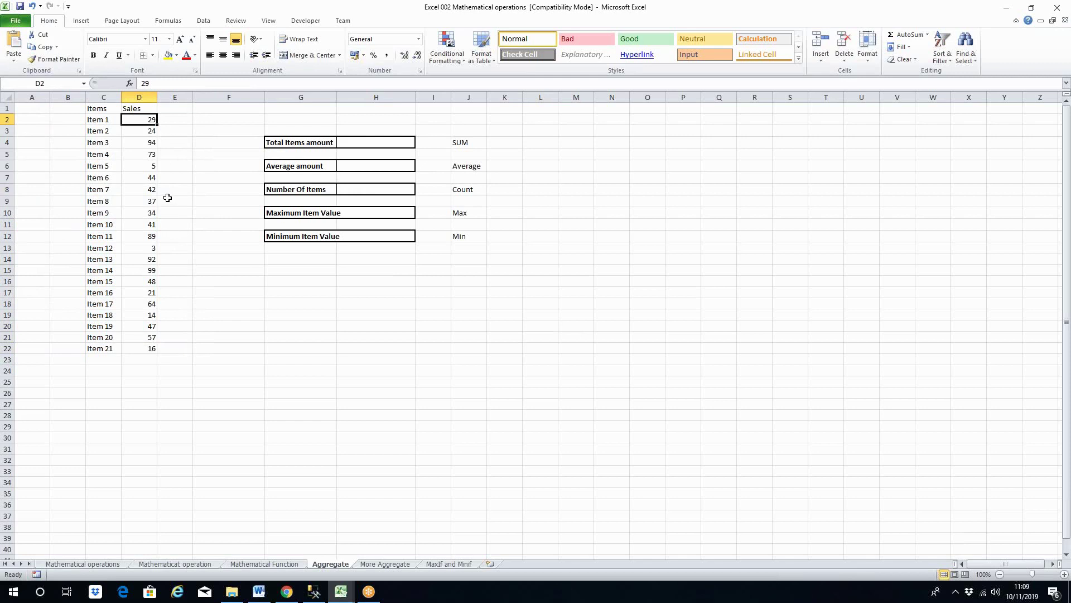
# Step: Examine the Sales values from D2 downward that belong in the Total Items amount calculation
pyautogui.click(372, 141)
pyautogui.hotkey('ctrl', 'b')
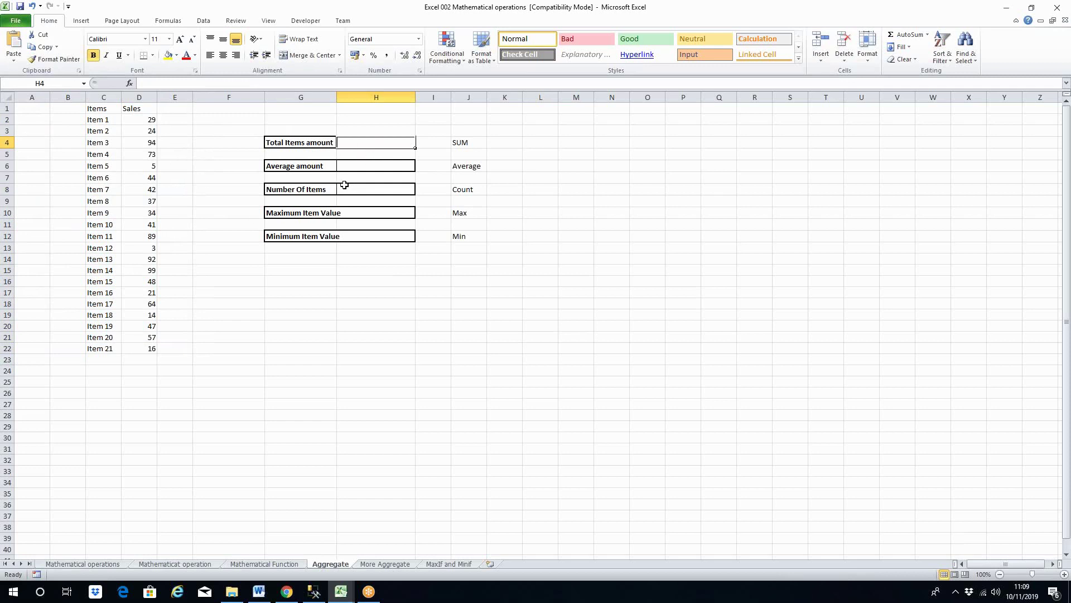
pyautogui.moveTo(146, 130); pyautogui.dragTo(146, 292)
pyautogui.click(363, 142)
pyautogui.click(144, 120)
pyautogui.press('Down')
pyautogui.press('Down')
pyautogui.press('Down')
pyautogui.press('Down')
pyautogui.press('Down')
pyautogui.press('Down')
pyautogui.press('Down')
pyautogui.press('Down')
pyautogui.press('Down')
pyautogui.press('Down')
pyautogui.press('Down')
pyautogui.press('Down')
pyautogui.press('Down')
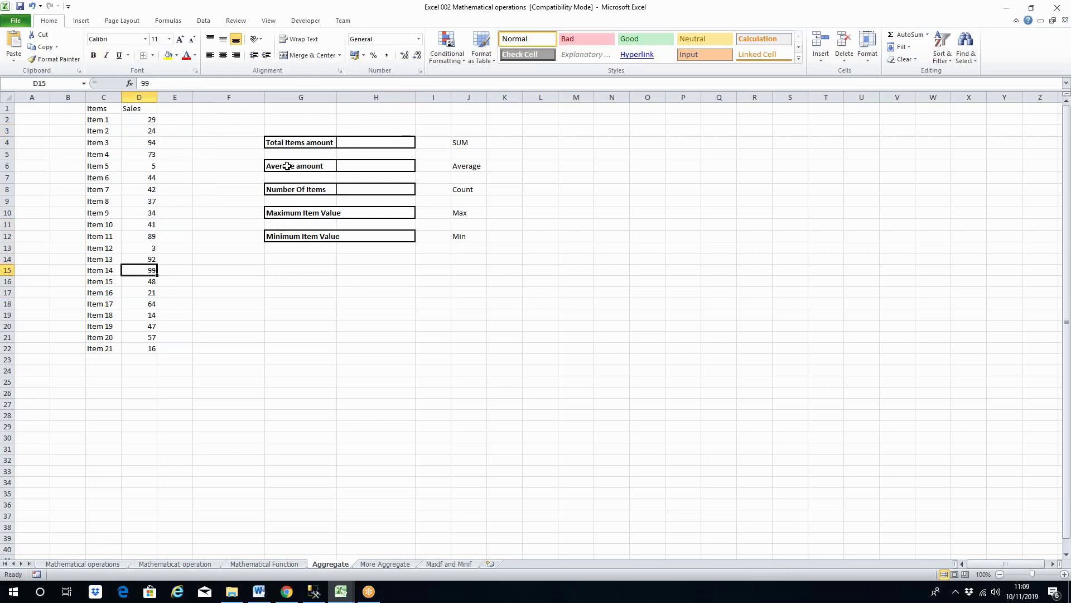
# Step: Enter =SUM(D2:D22) in H4 to calculate the Total Items amount
pyautogui.click(358, 142)
pyautogui.write('=sum')
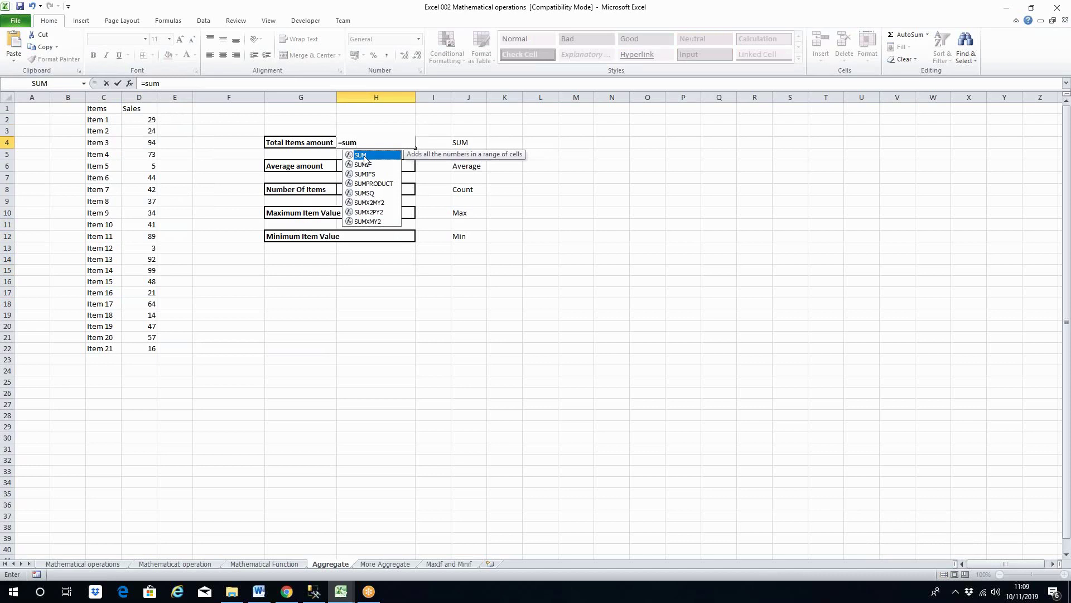
pyautogui.press('Tab')
pyautogui.click(142, 121)
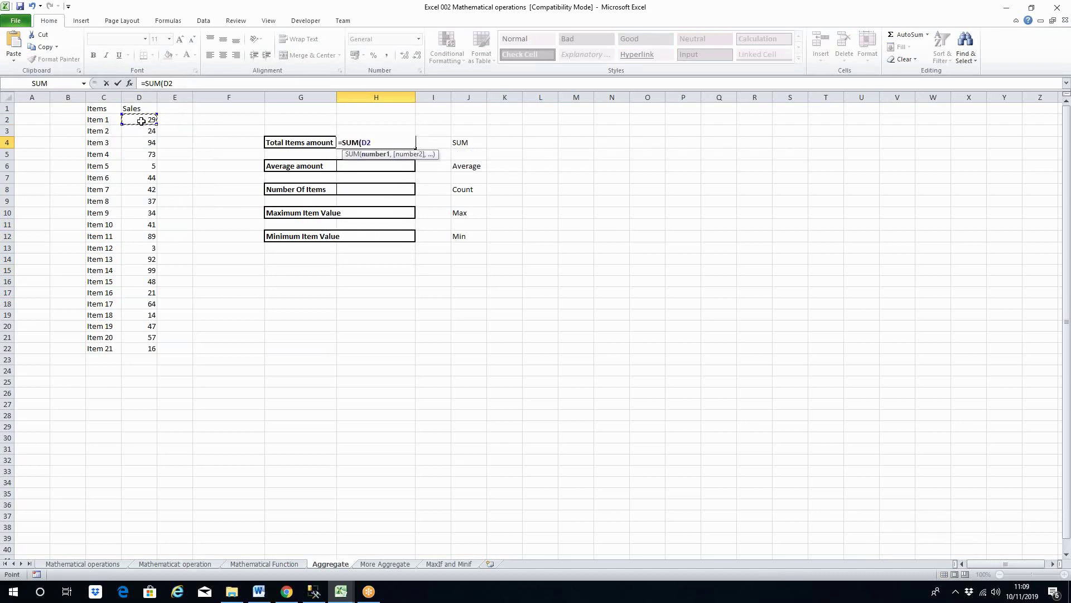
pyautogui.hotkey('ctrl', 'shift', 'Down')
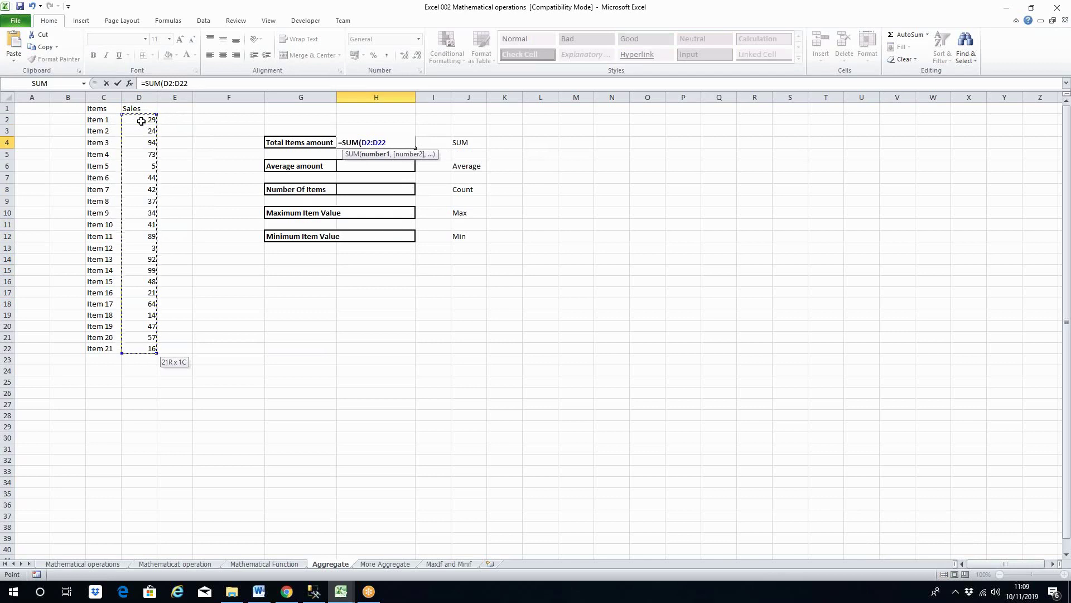
pyautogui.write(')')
pyautogui.hotkey('ctrl', 'Return')
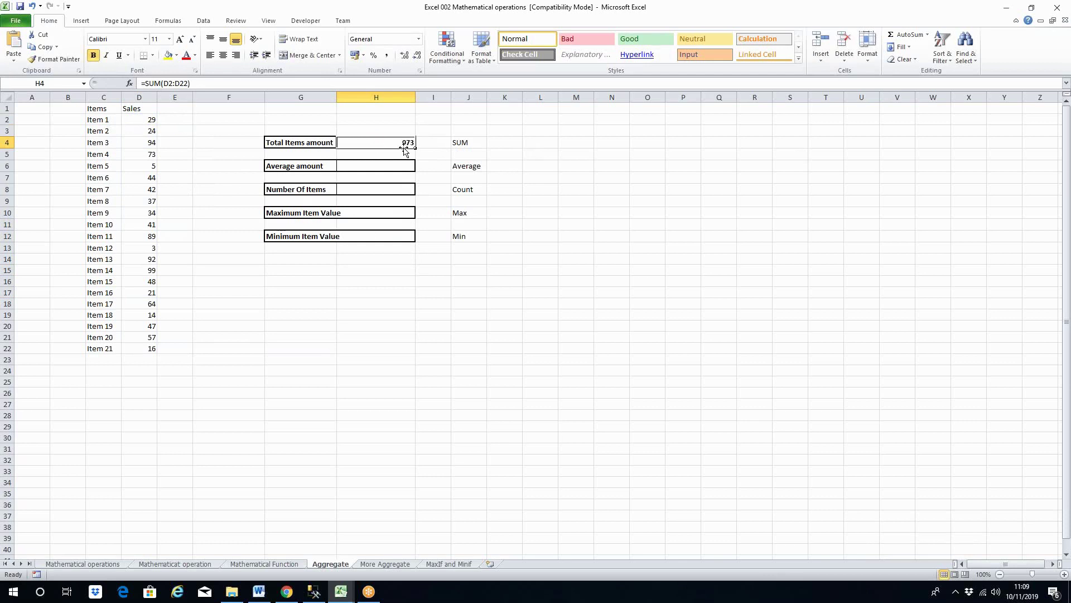
# Step: Enter =AVERAGE(D2:D22) in H6 to calculate the Average amount of the Sales column
pyautogui.click(363, 166)
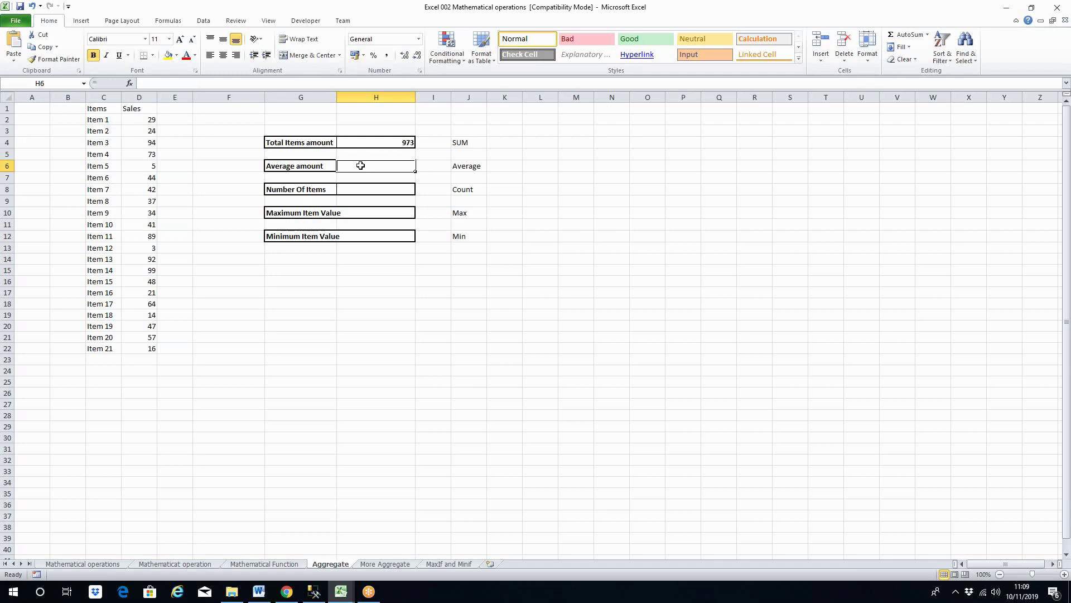
pyautogui.write('=av')
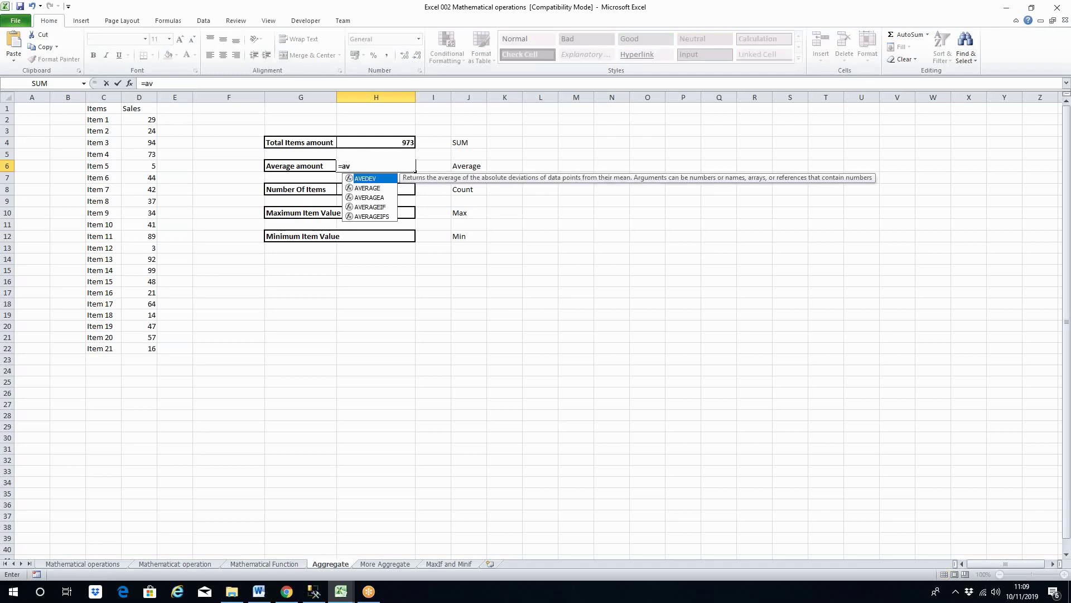
pyautogui.click(373, 188)
pyautogui.doubleClick(372, 188)
pyautogui.click(146, 121)
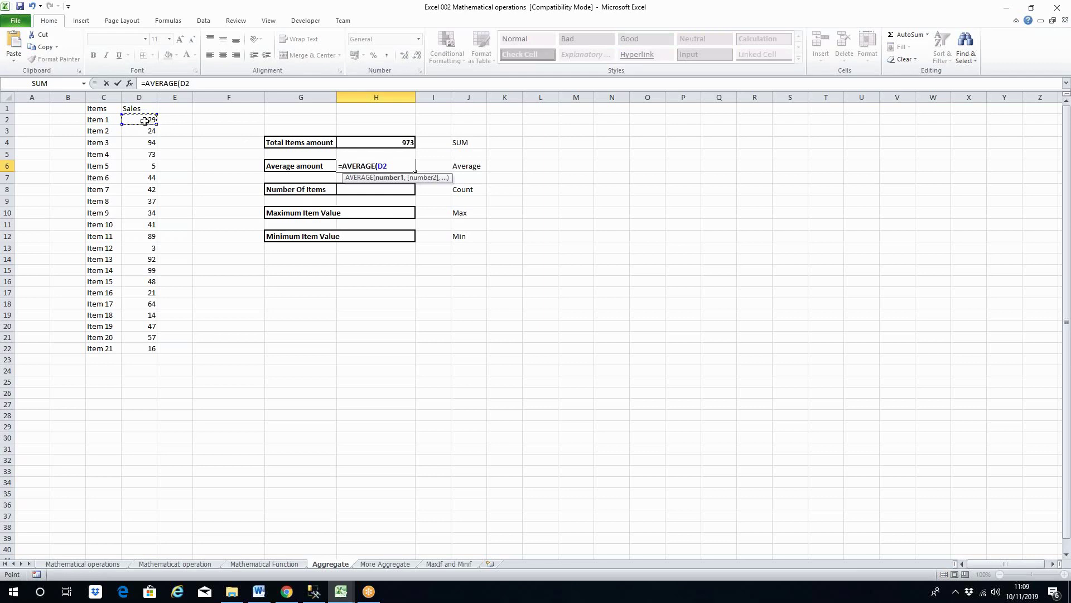
pyautogui.hotkey('ctrl', 'shift', 'Down')
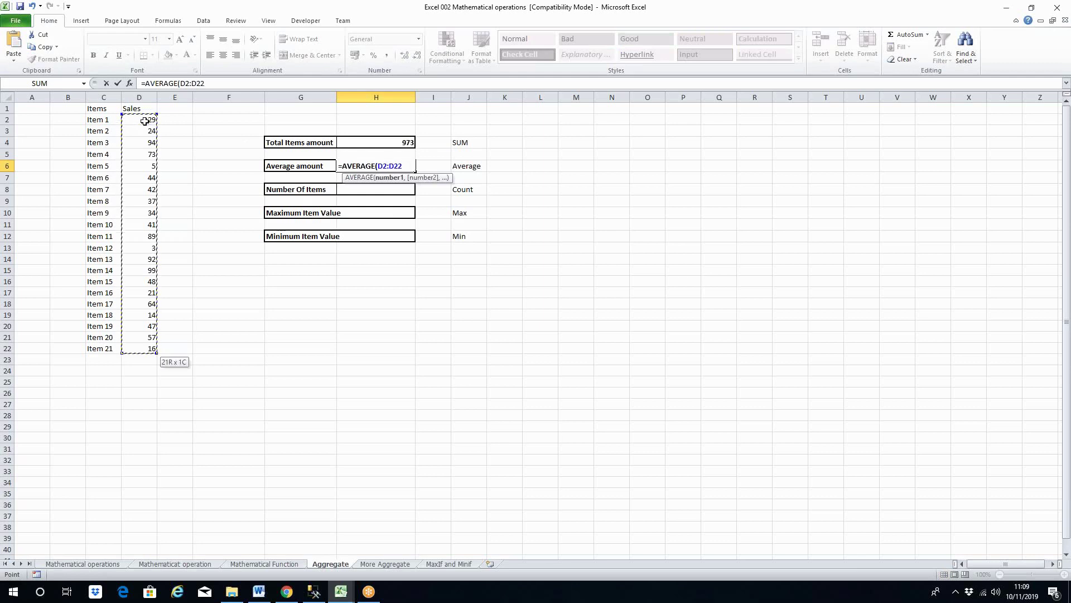
pyautogui.hotkey('ctrl', 'Return')
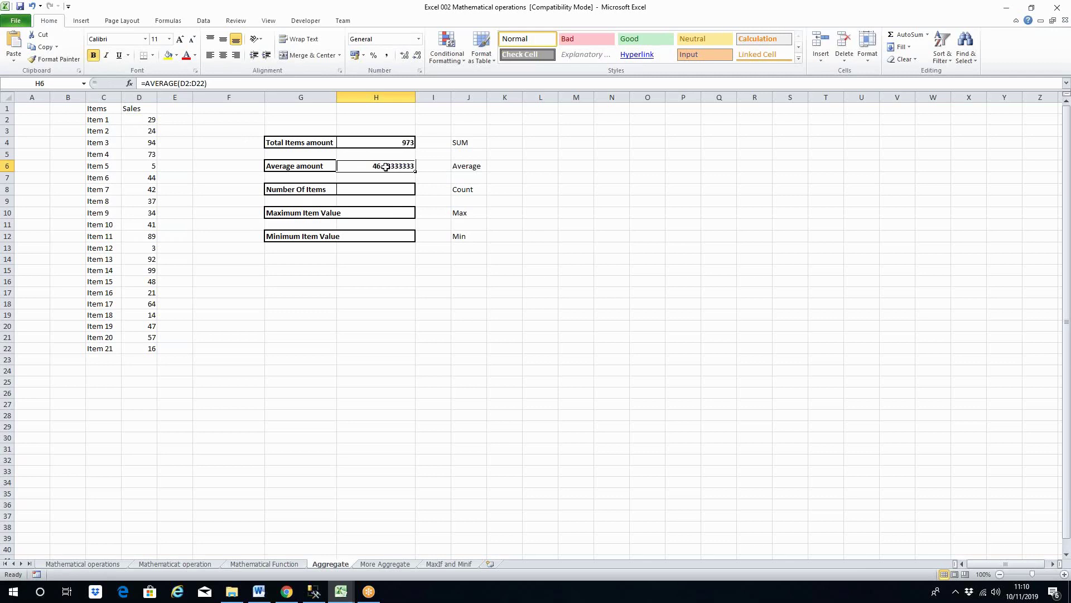
# Step: Enter =COUNT(D2:D22) in H8 to calculate the Number Of Items
pyautogui.click(395, 190)
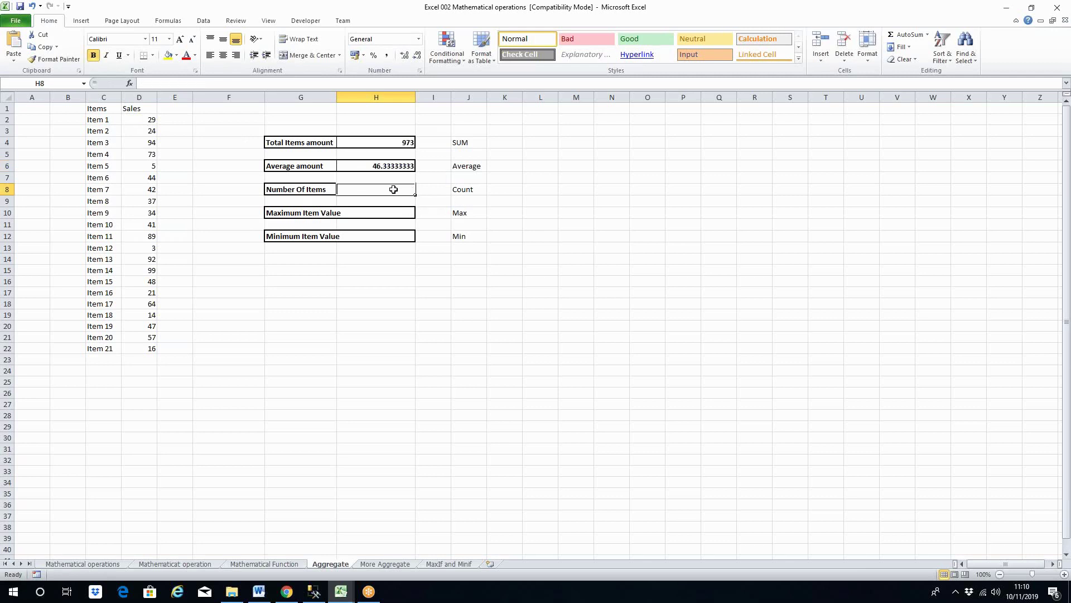
pyautogui.write('=')
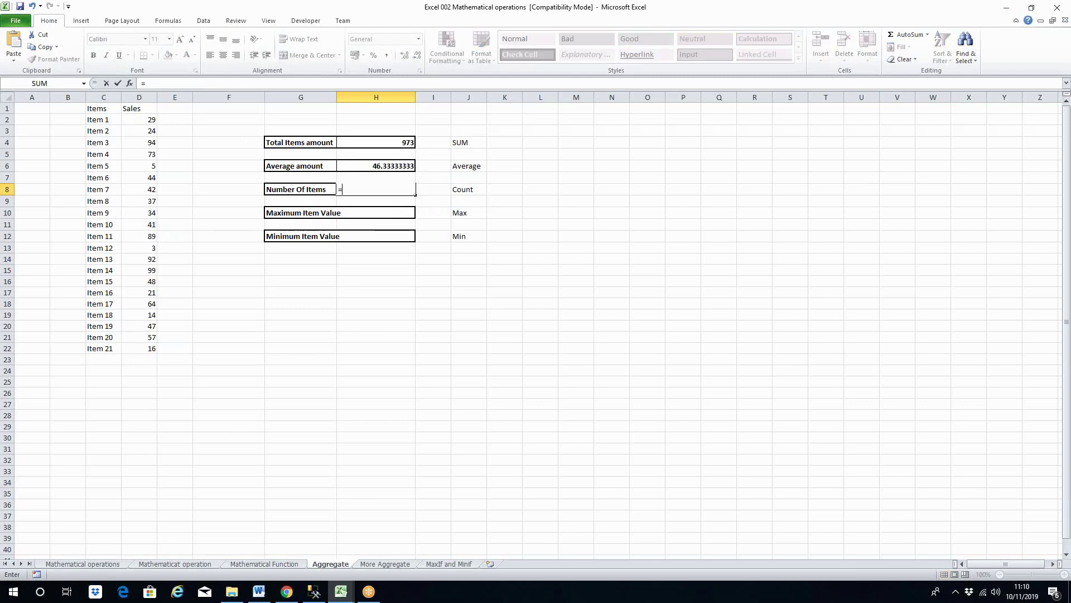
pyautogui.write('coun')
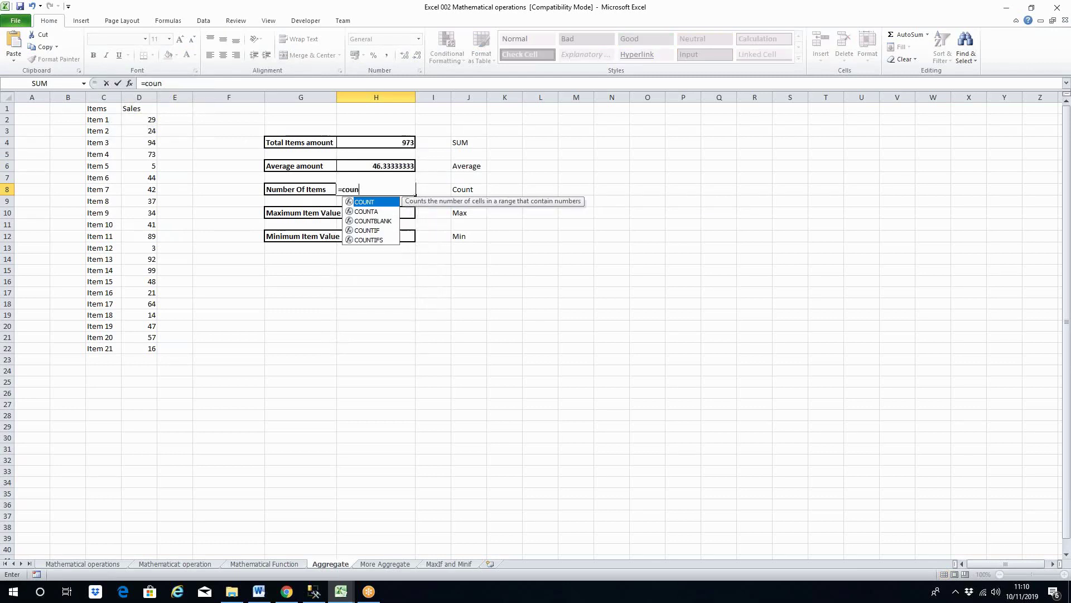
pyautogui.doubleClick(376, 203)
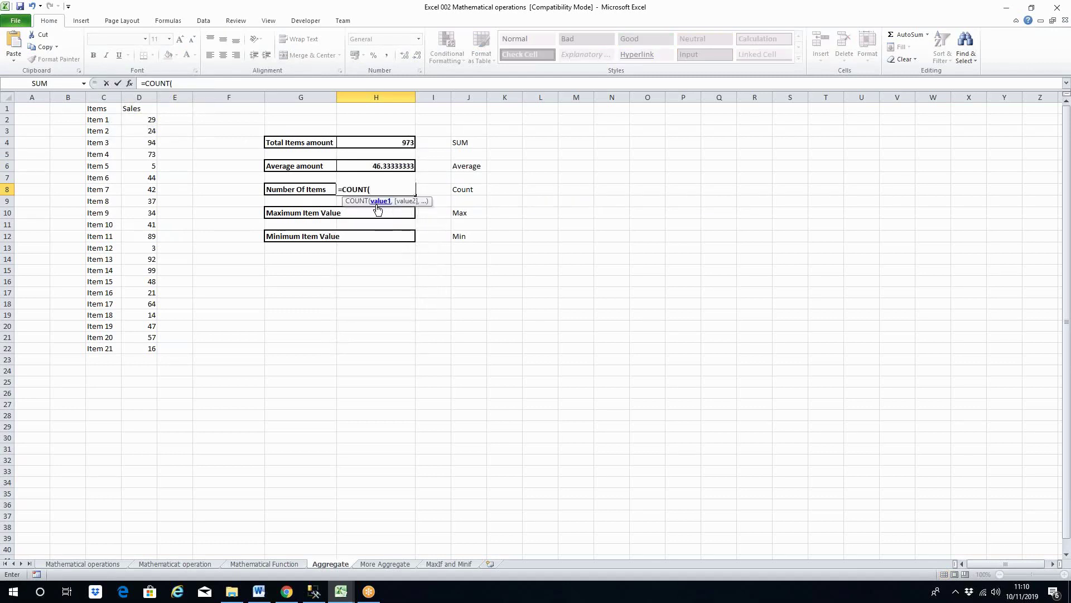
pyautogui.click(146, 120)
pyautogui.moveTo(146, 120); pyautogui.dragTo(148, 350)
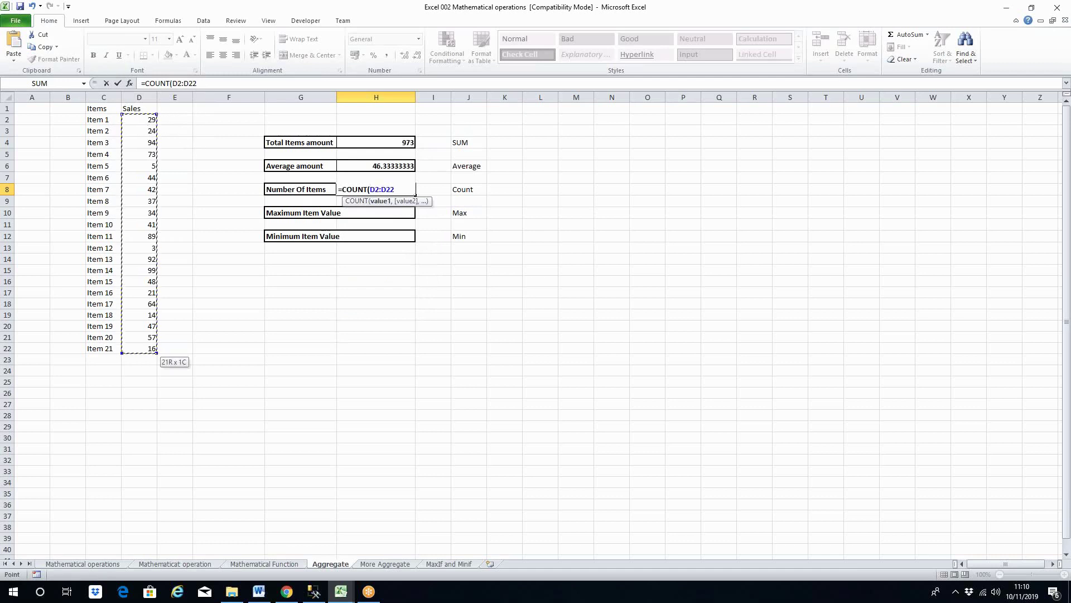
pyautogui.write(')')
pyautogui.hotkey('ctrl', 'Return')
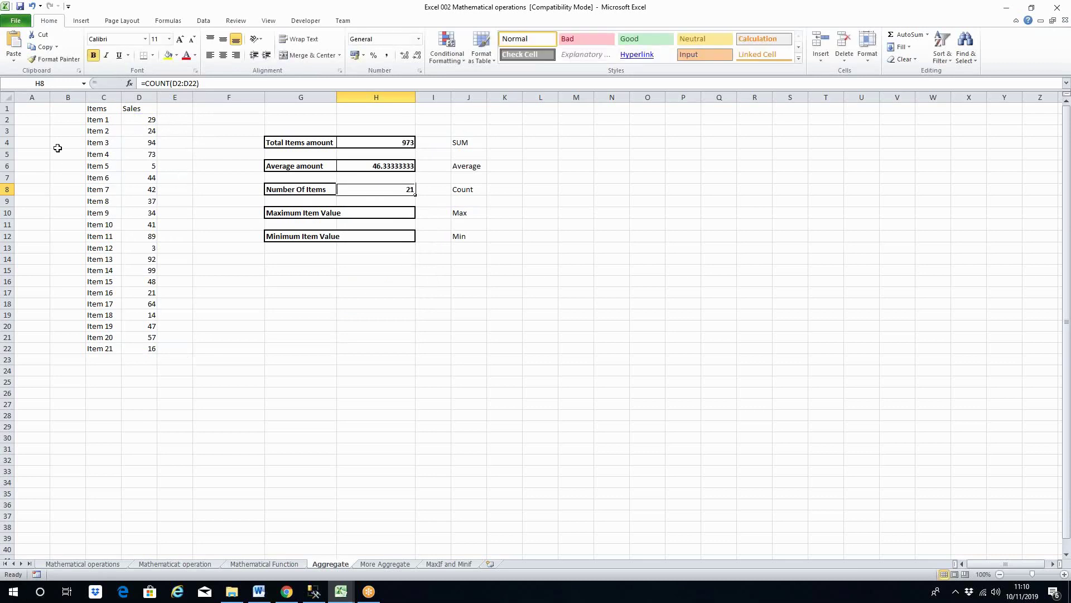
# Step: Enter =MAX(D2:D22) in H10 to find the Maximum Item Value
pyautogui.click(377, 211)
pyautogui.write('=ma')
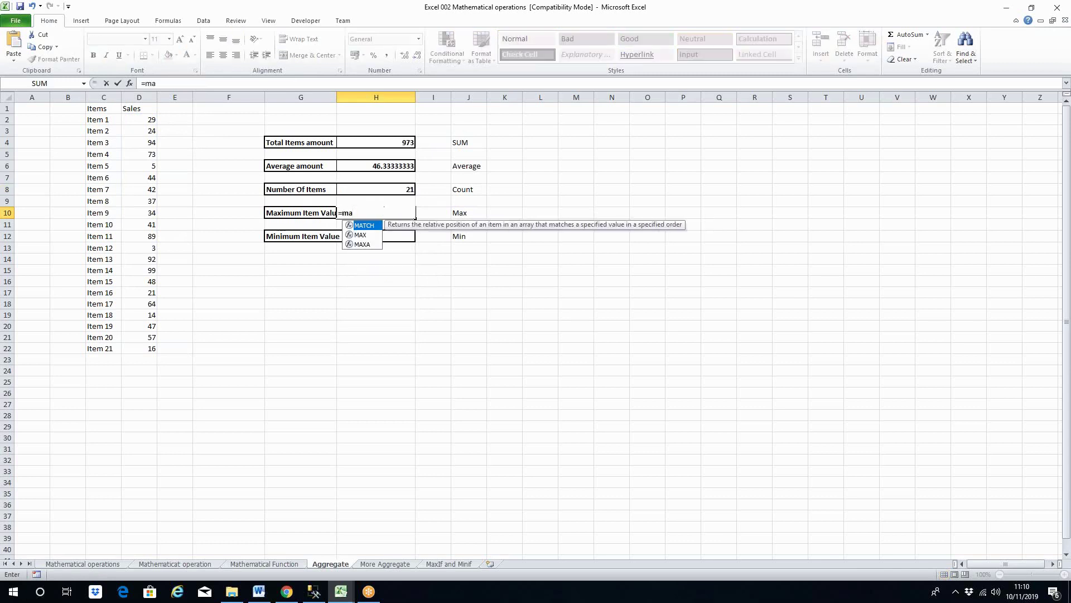
pyautogui.doubleClick(363, 235)
pyautogui.click(145, 120)
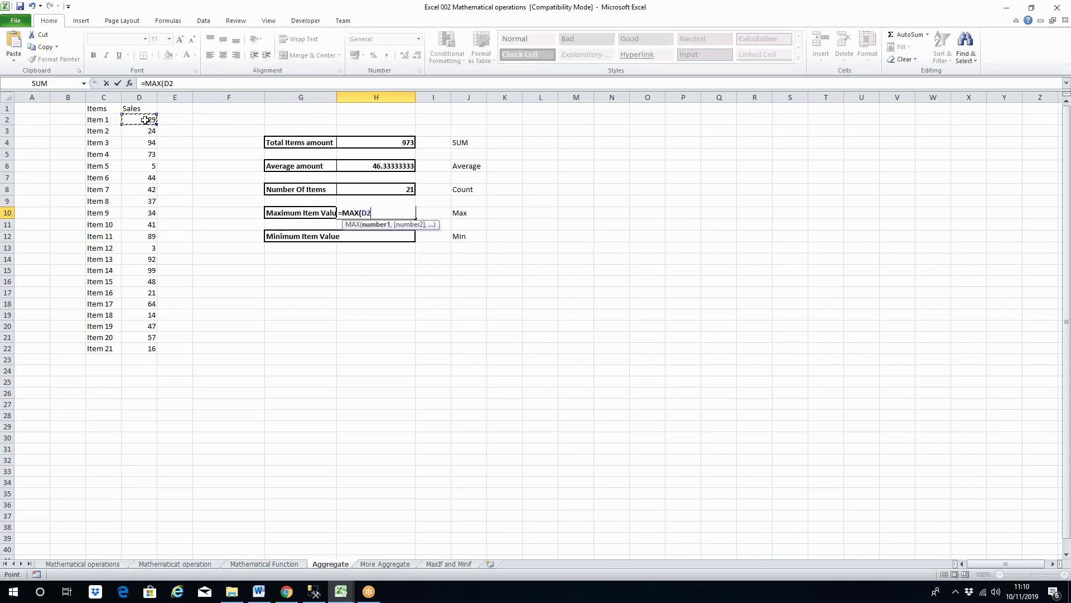
pyautogui.hotkey('ctrl', 'shift', 'Down')
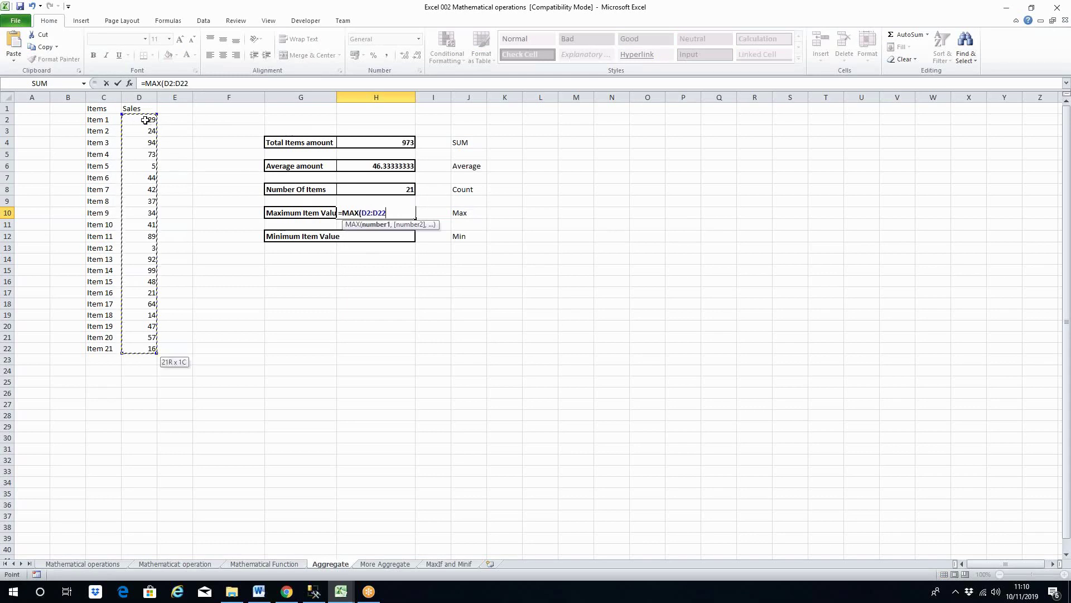
pyautogui.write(')')
pyautogui.hotkey('ctrl', 'Return')
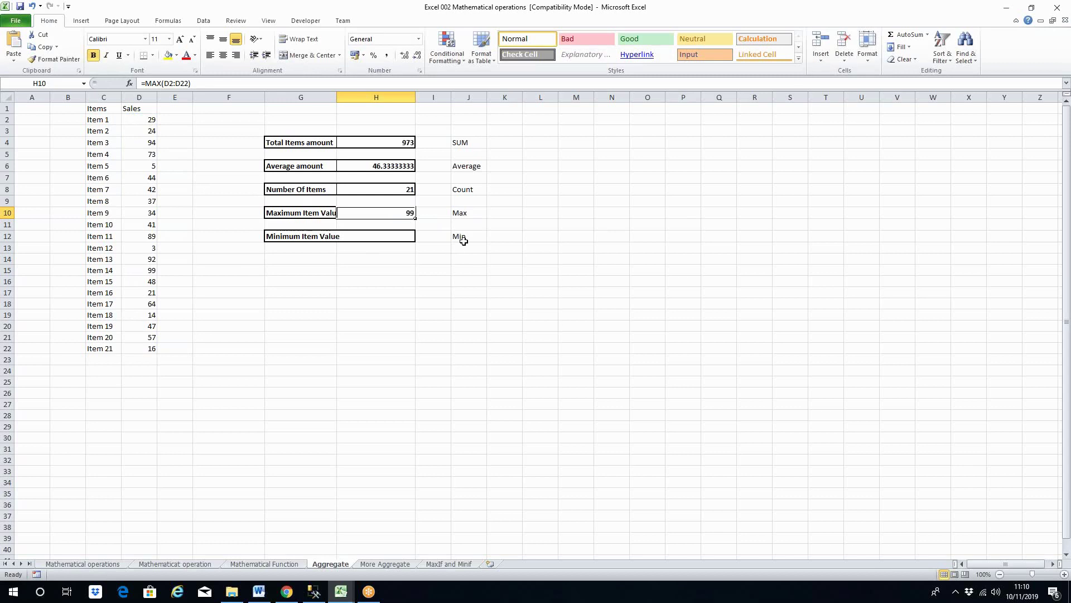
# Step: Enter =MIN(D2:D22) in H12 for the Minimum Item Value and check it against Item 12's sales
pyautogui.click(384, 237)
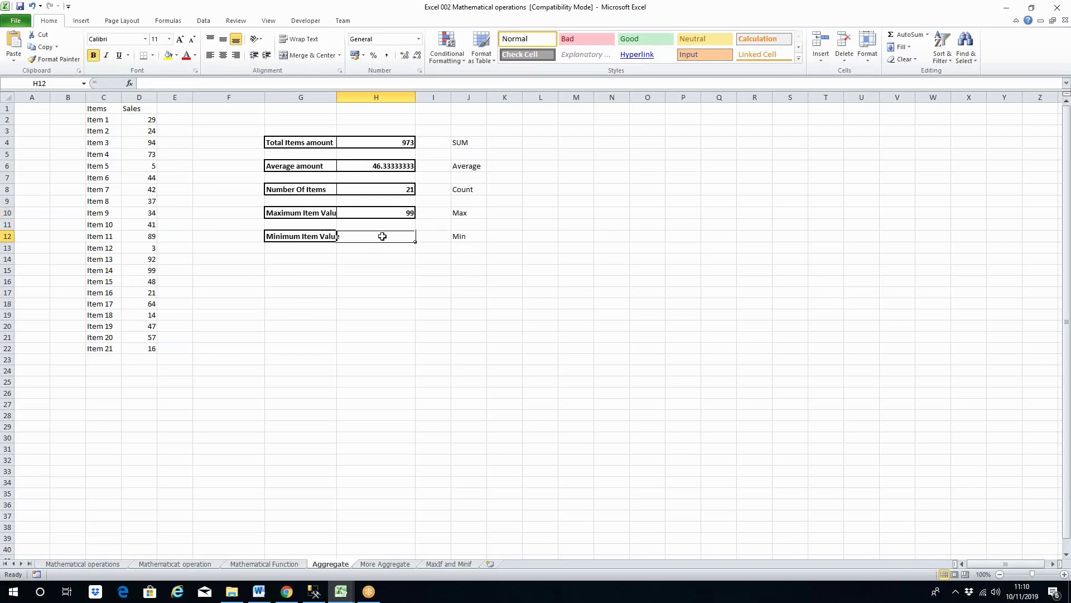
pyautogui.write('=min')
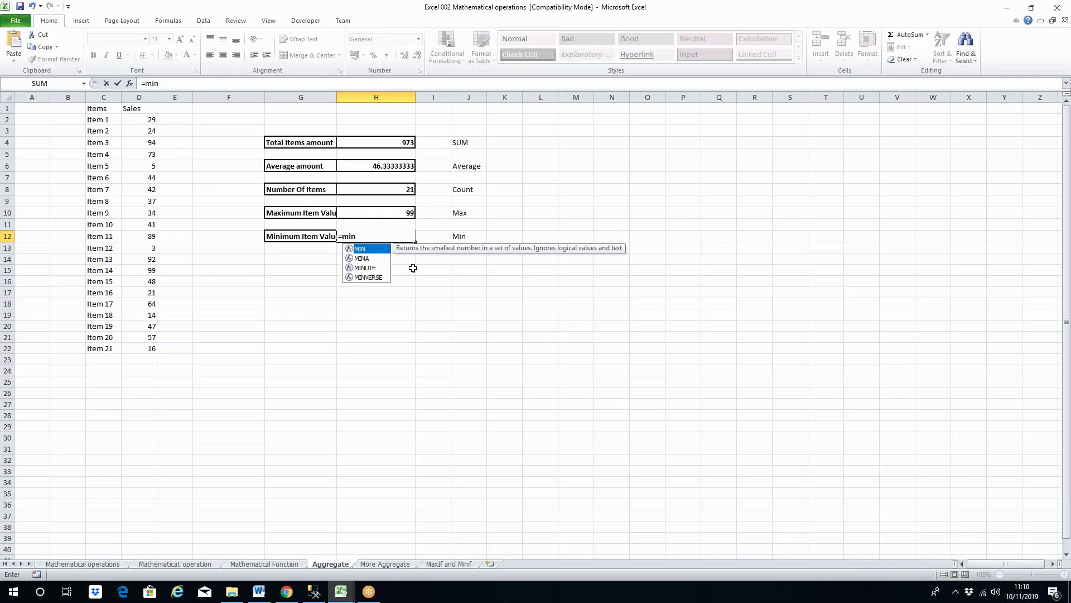
pyautogui.doubleClick(363, 249)
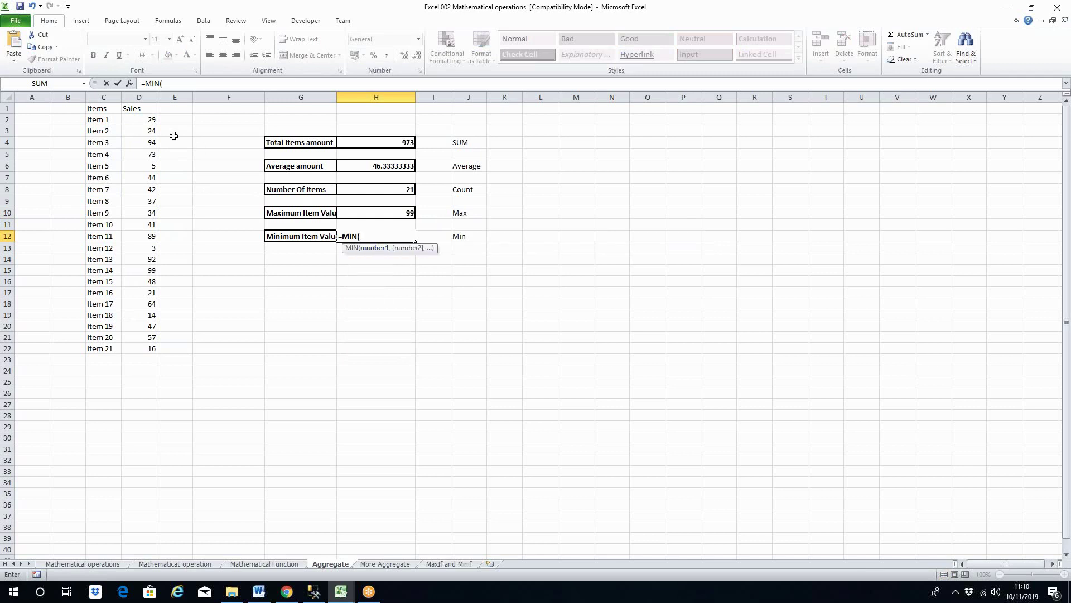
pyautogui.click(142, 120)
pyautogui.hotkey('ctrl', 'shift', 'Down')
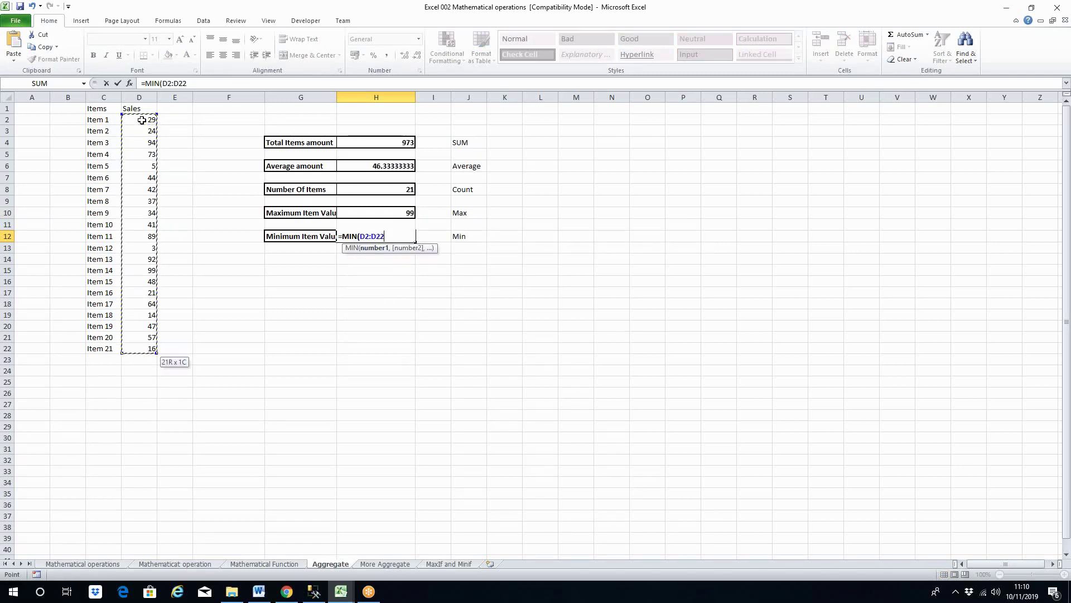
pyautogui.write(')')
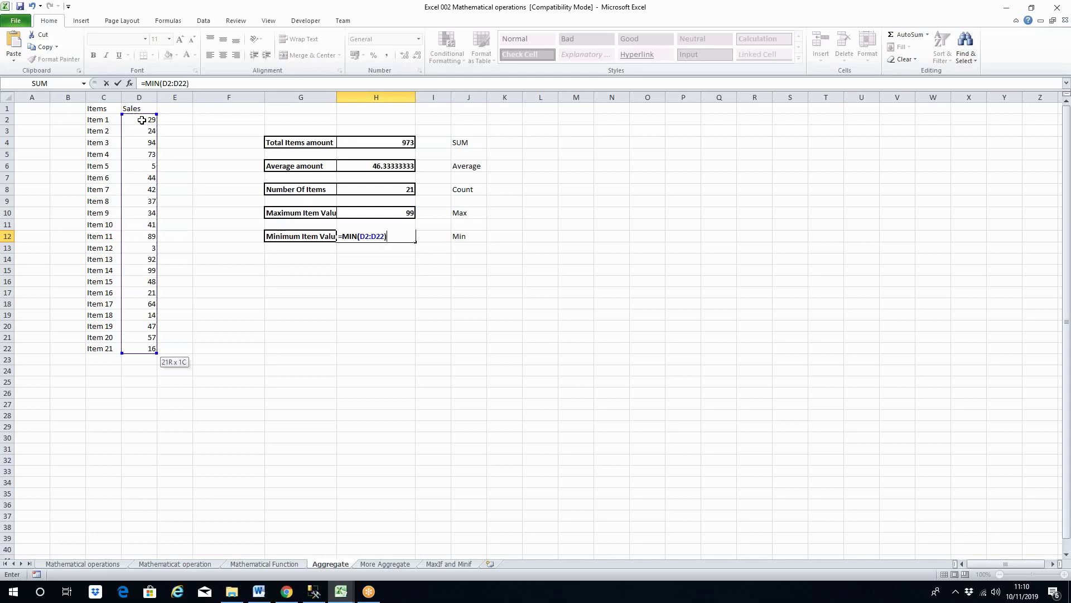
pyautogui.hotkey('ctrl', 'Return')
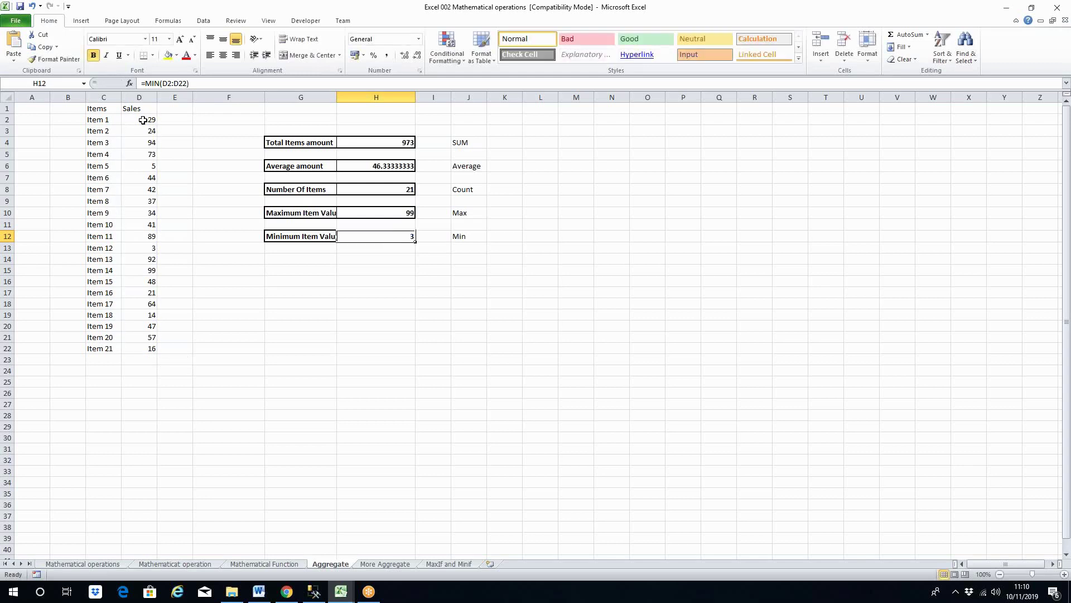
pyautogui.click(149, 248)
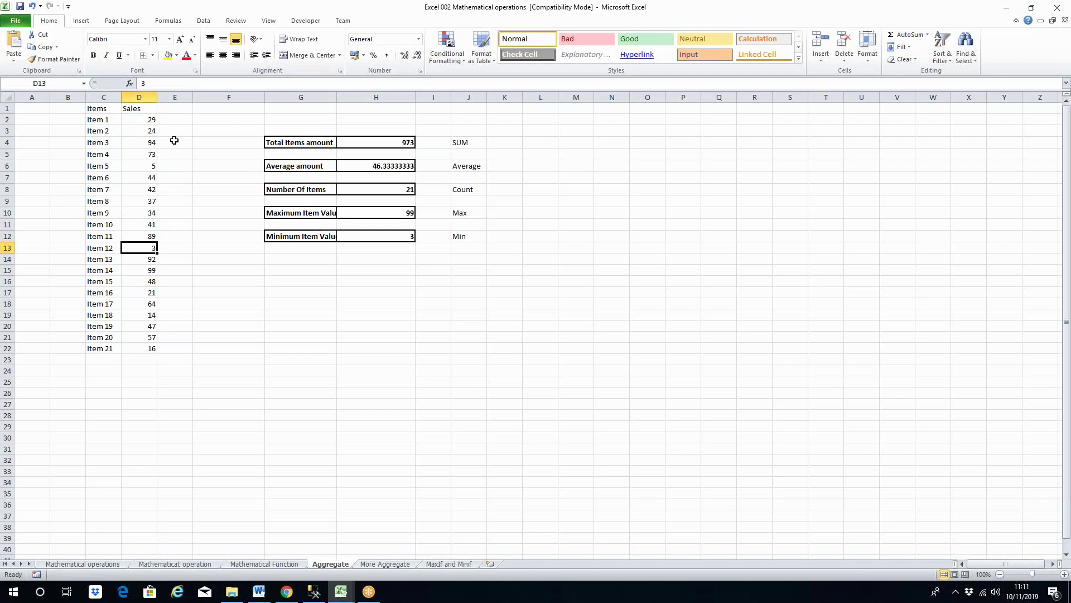
# Step: Open the More Aggregate sheet and examine its OrderID, Category, Continet and Sold columns
pyautogui.click(386, 565)
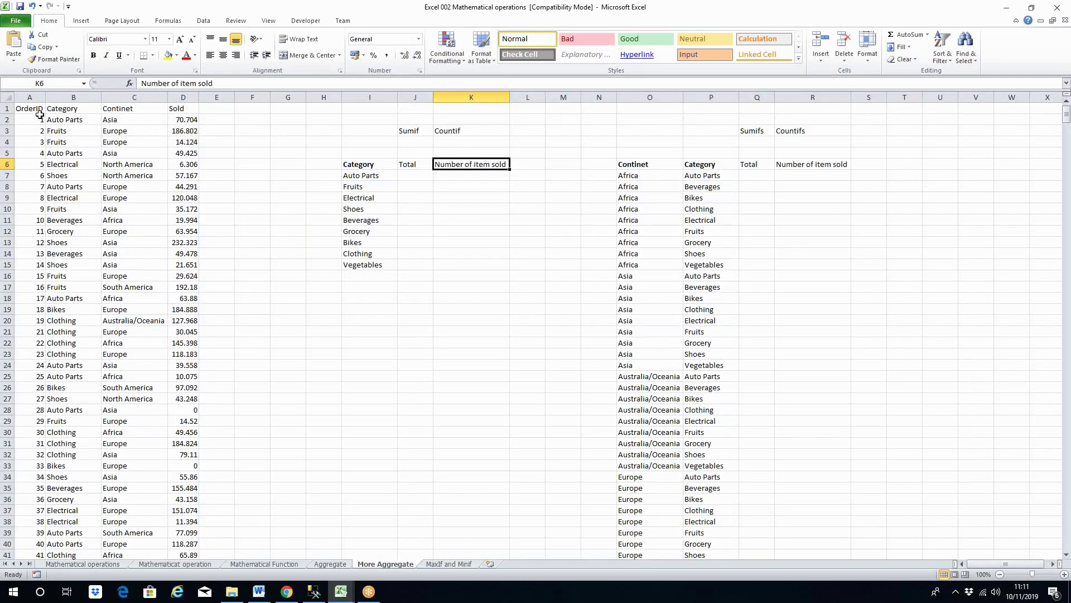
pyautogui.click(33, 97)
pyautogui.click(73, 97)
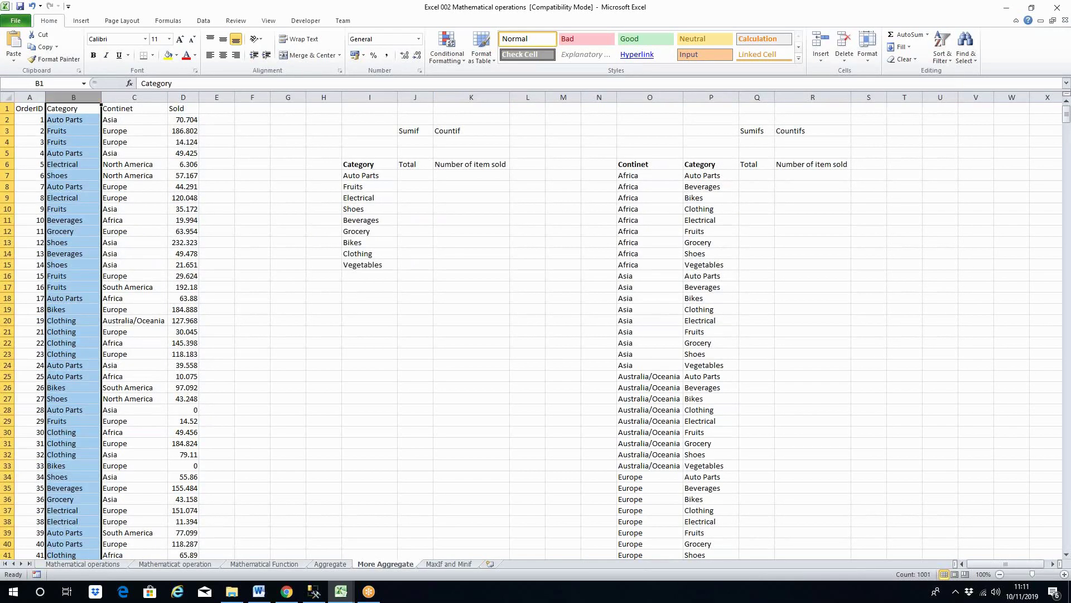
pyautogui.click(121, 97)
pyautogui.click(183, 97)
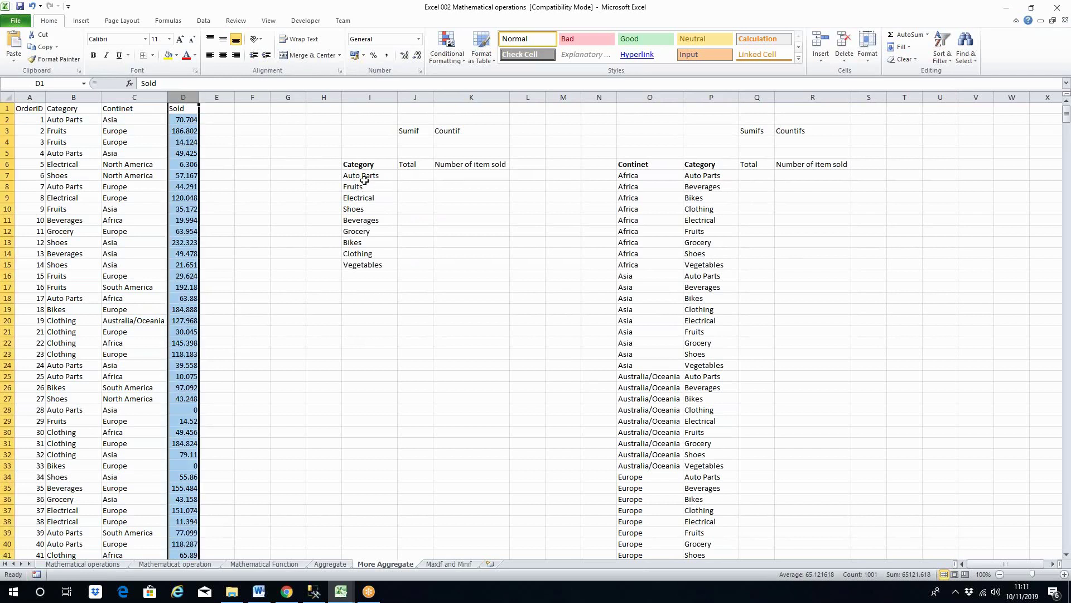
# Step: Examine the Category summary list and the Sumif, Countif, Sumifs and Countifs headings of the two summary tables
pyautogui.click(365, 179)
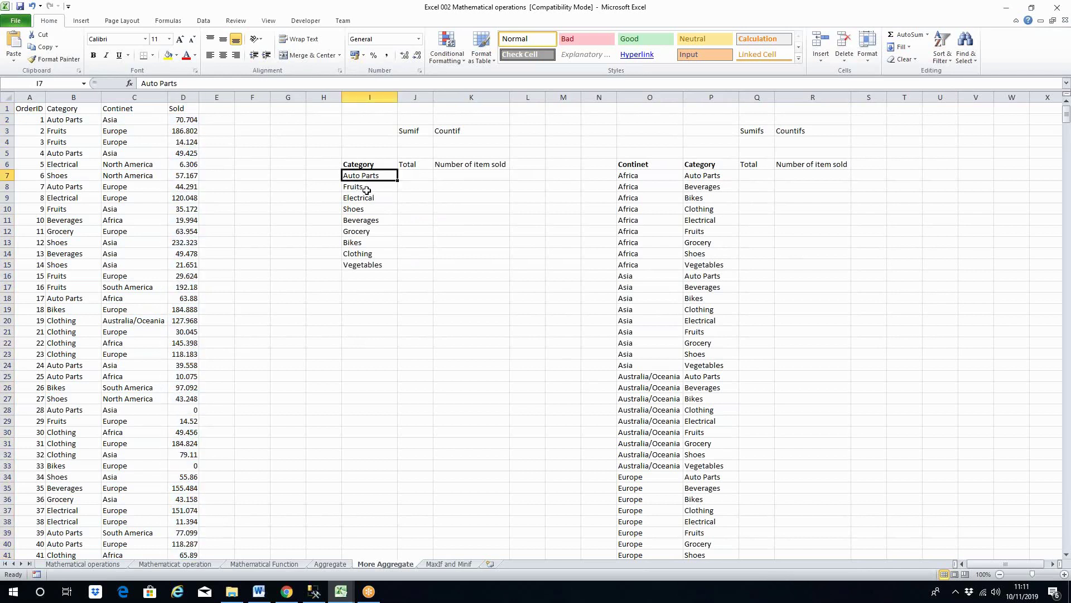
pyautogui.click(366, 191)
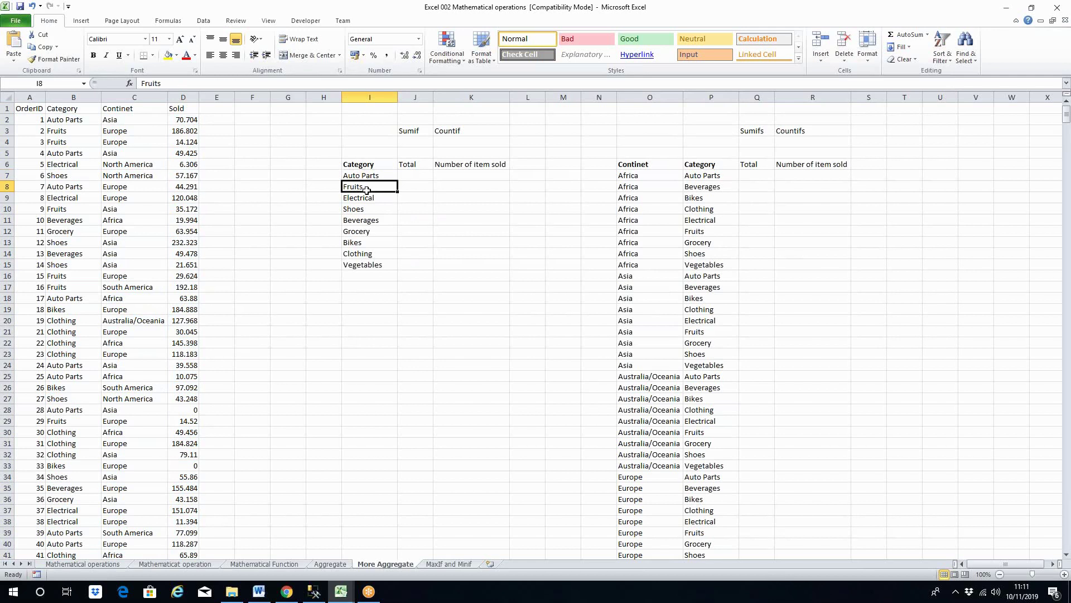
pyautogui.click(372, 198)
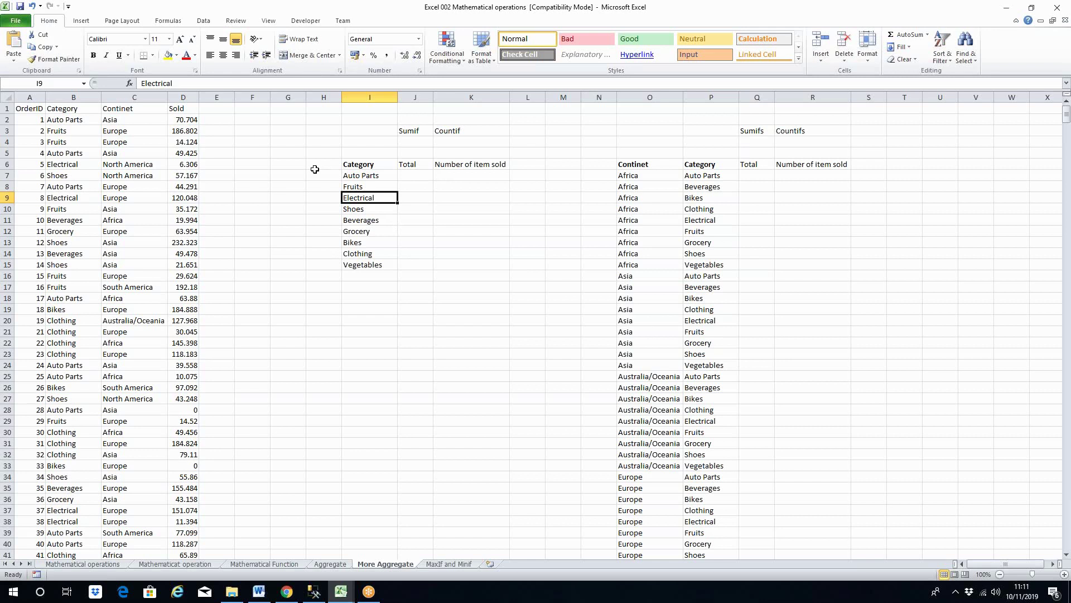
pyautogui.click(418, 130)
pyautogui.click(752, 134)
pyautogui.click(455, 133)
pyautogui.click(809, 132)
pyautogui.click(415, 132)
pyautogui.click(412, 164)
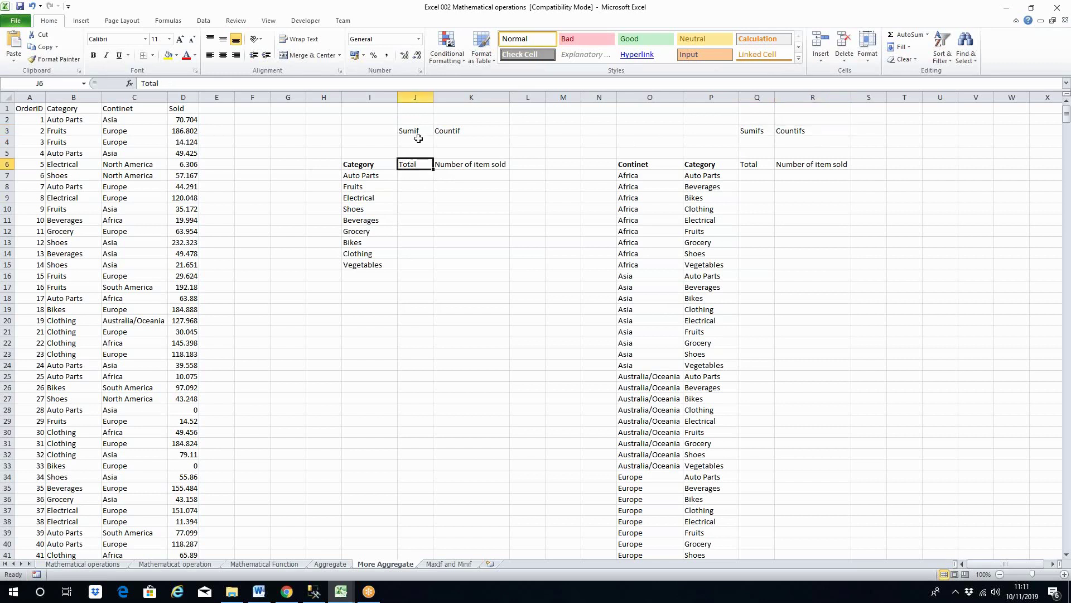
# Step: Compare the Sumif and Countif headings with Sumifs and Countifs, and review the categories in the first summary table
pyautogui.click(414, 134)
pyautogui.click(417, 165)
pyautogui.click(748, 134)
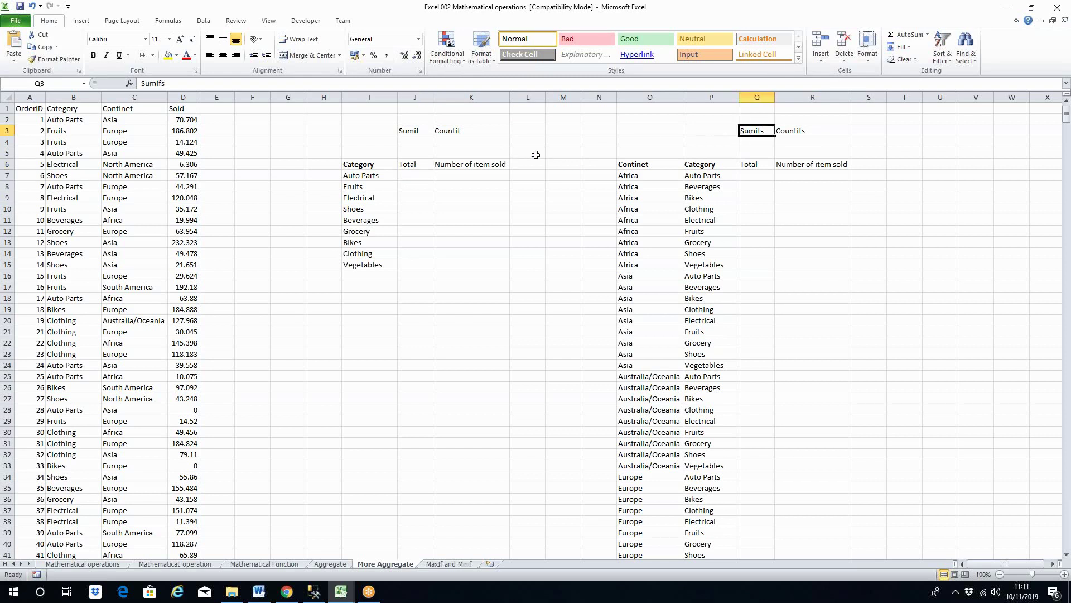
pyautogui.click(472, 132)
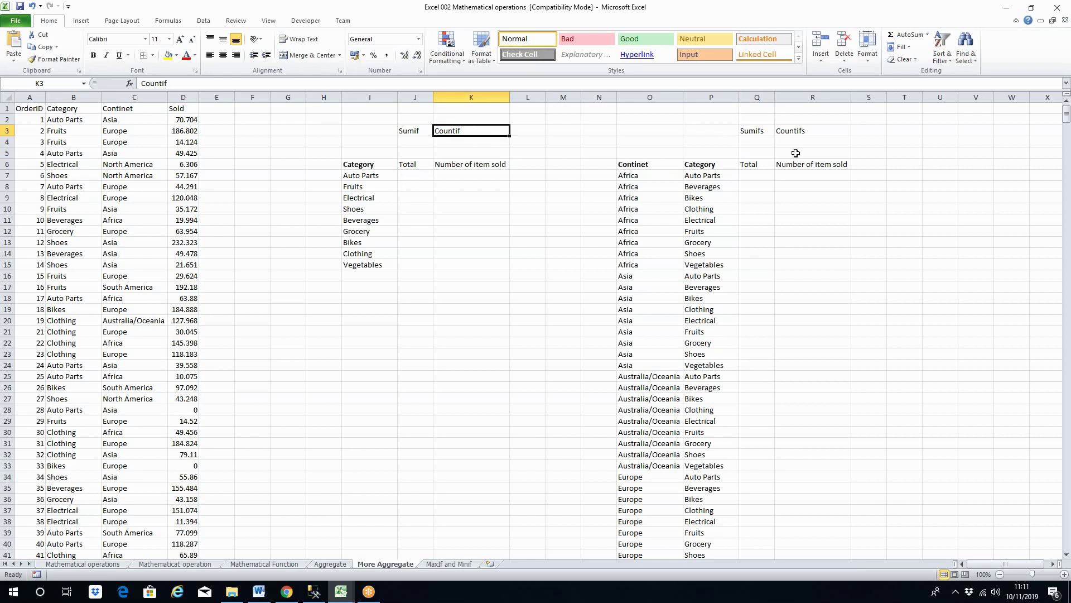
pyautogui.click(812, 134)
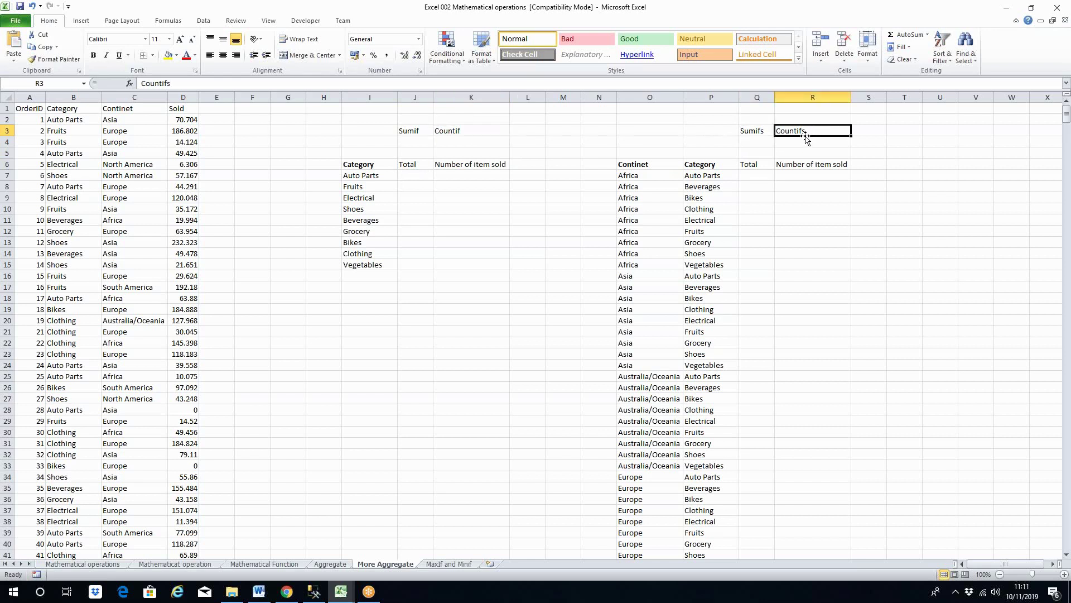
pyautogui.click(355, 182)
pyautogui.click(407, 176)
pyautogui.click(356, 201)
pyautogui.click(361, 216)
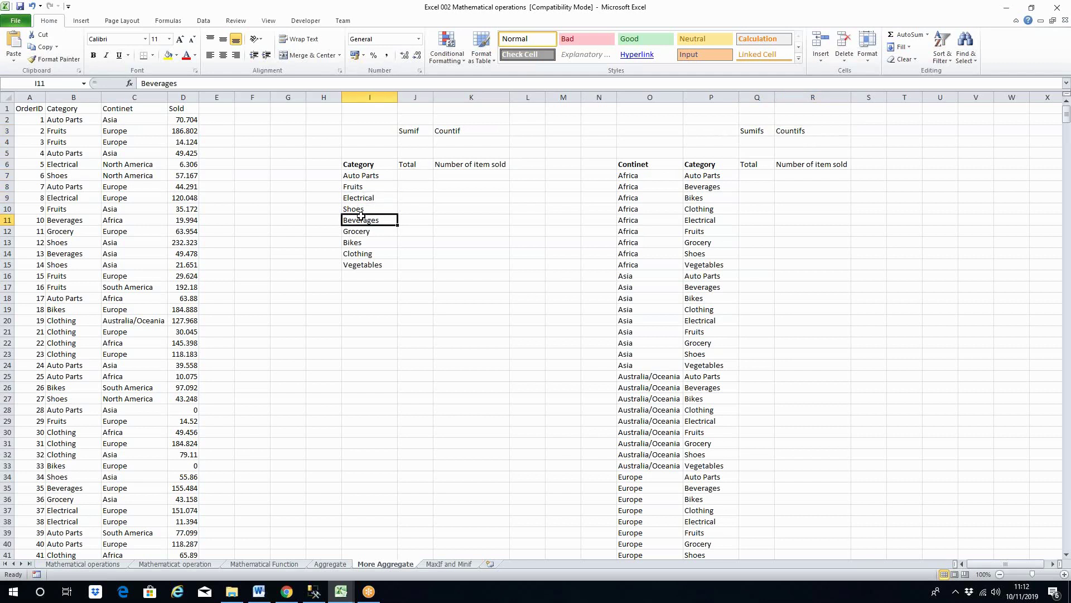
pyautogui.click(377, 180)
pyautogui.click(369, 198)
pyautogui.click(367, 222)
# Step: Start a SUMIF formula in J7 with the absolute Category range $B$2:$B$1001
pyautogui.click(409, 175)
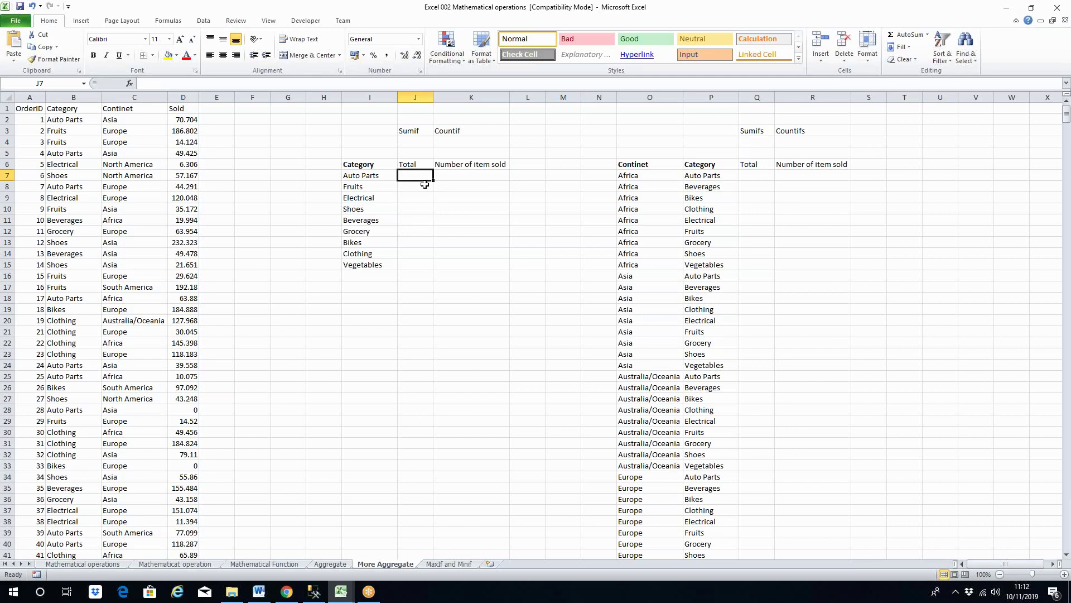
pyautogui.write('=')
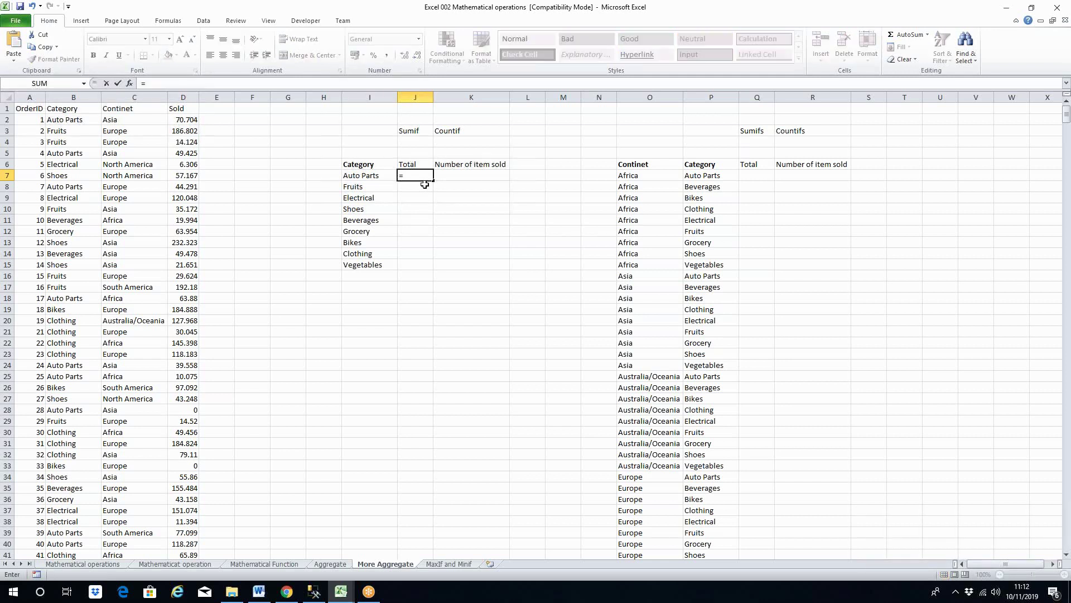
pyautogui.write('sum')
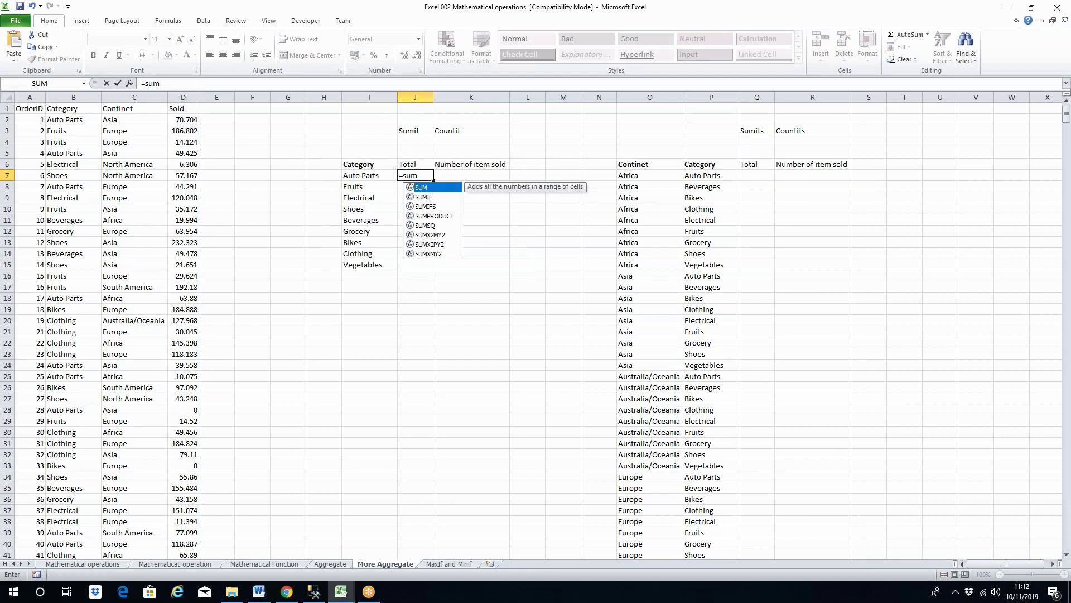
pyautogui.doubleClick(425, 197)
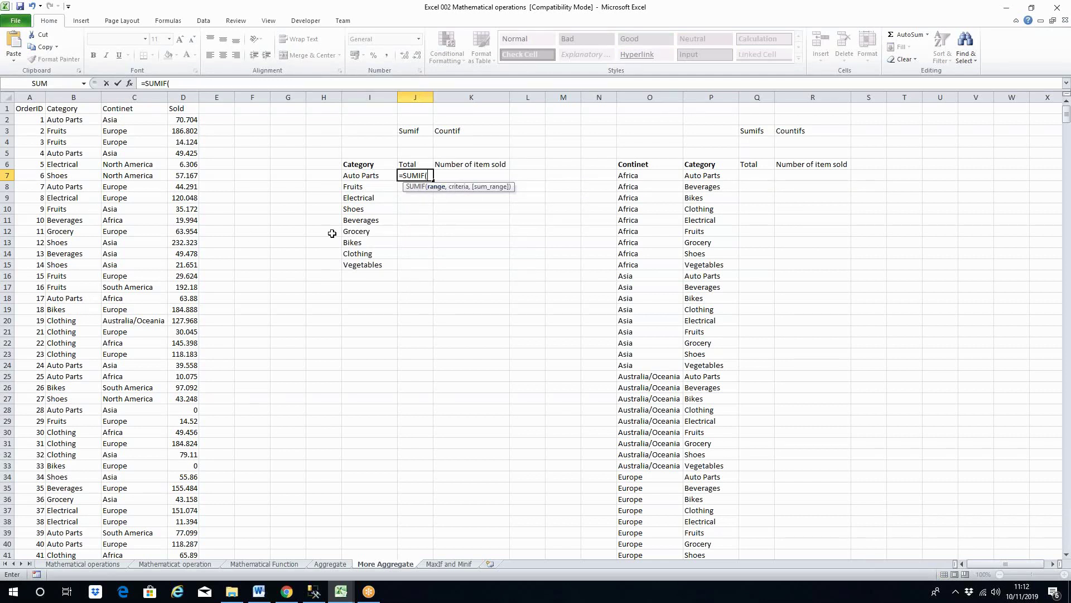
pyautogui.click(67, 120)
pyautogui.hotkey('ctrl', 'shift', 'Down')
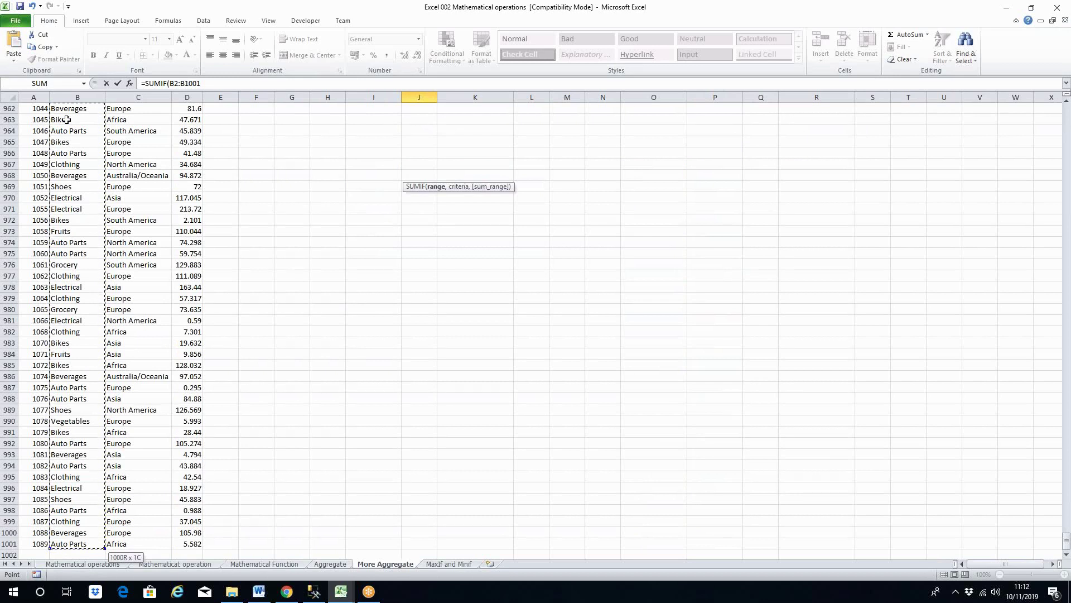
pyautogui.press('F4')
pyautogui.write(',')
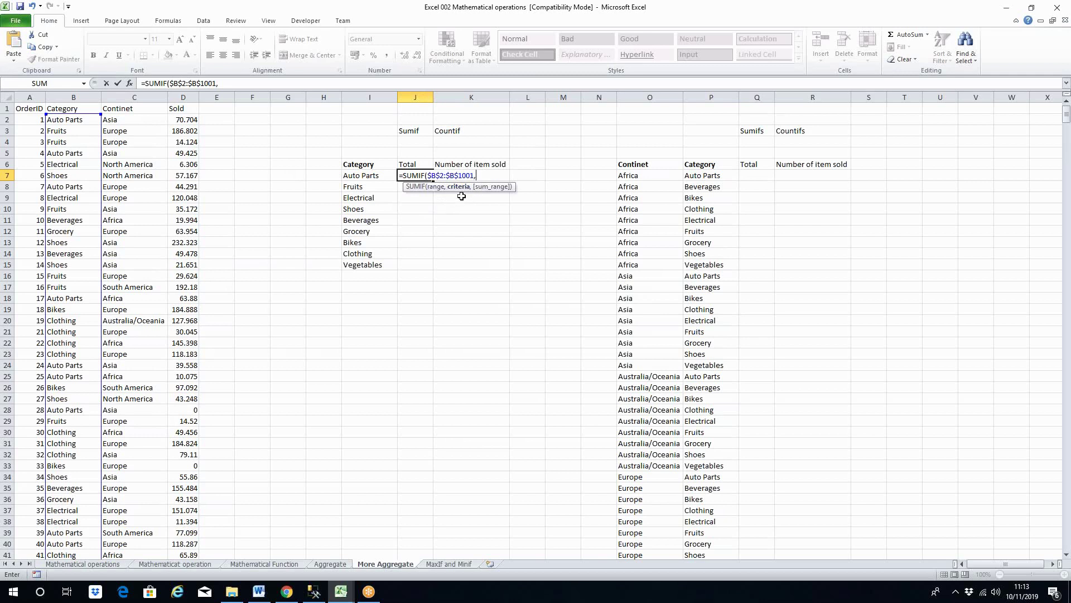
# Step: Complete the SUMIF with criteria I7 and sum range $D$2:$D$1001, and fill it down to J15
pyautogui.click(366, 175)
pyautogui.write(',')
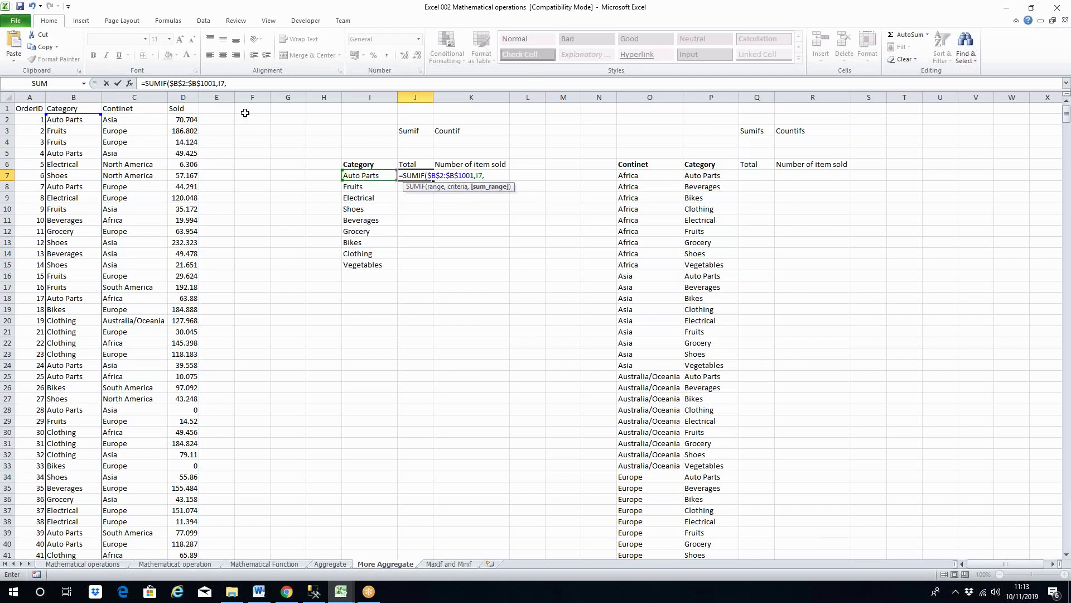
pyautogui.click(187, 121)
pyautogui.hotkey('ctrl', 'shift', 'Down')
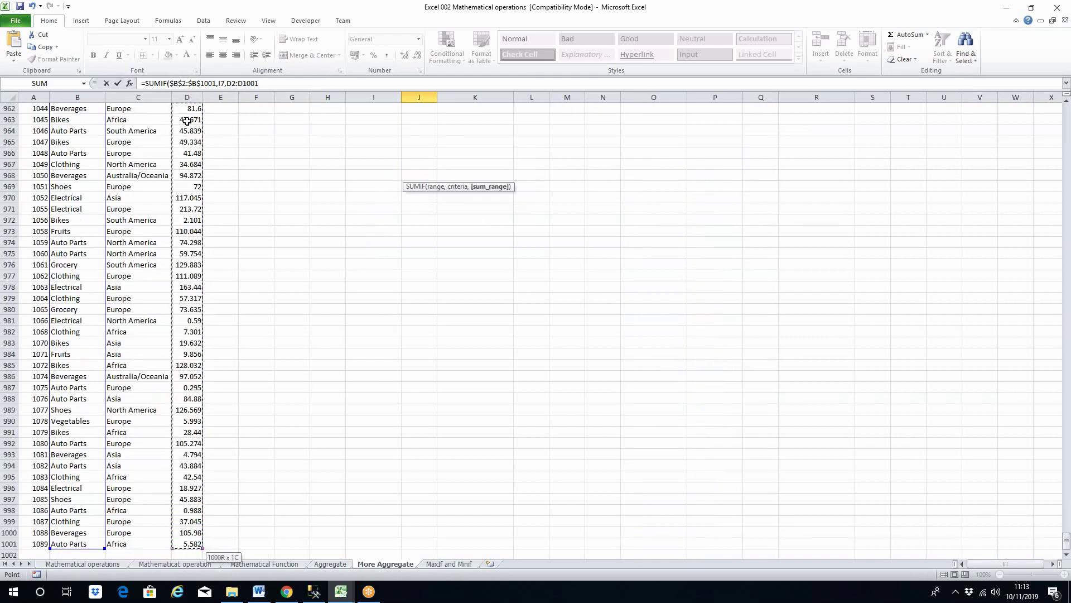
pyautogui.press('F4')
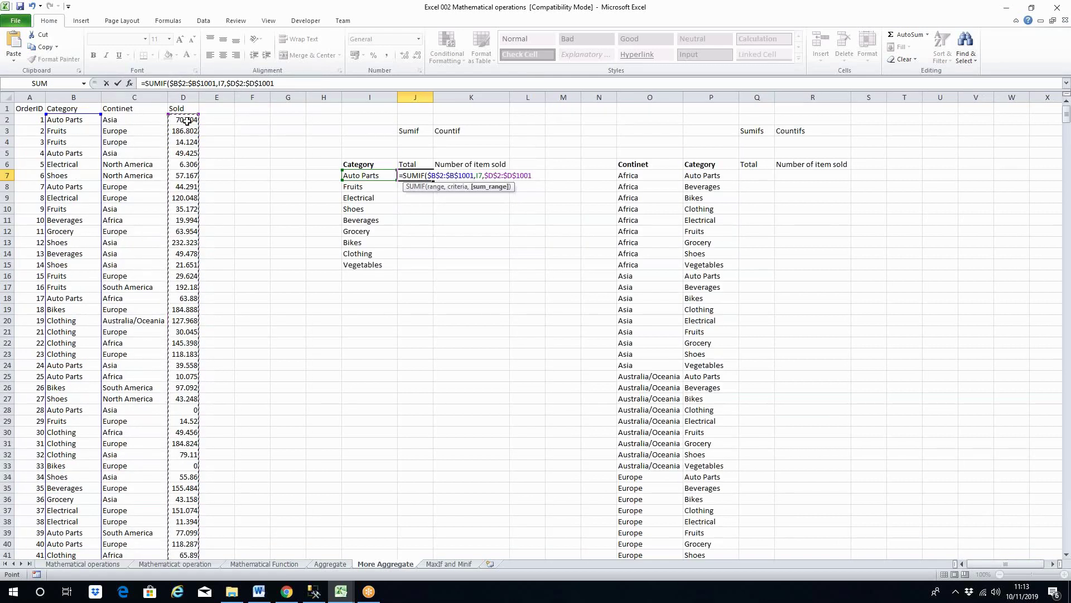
pyautogui.write(')')
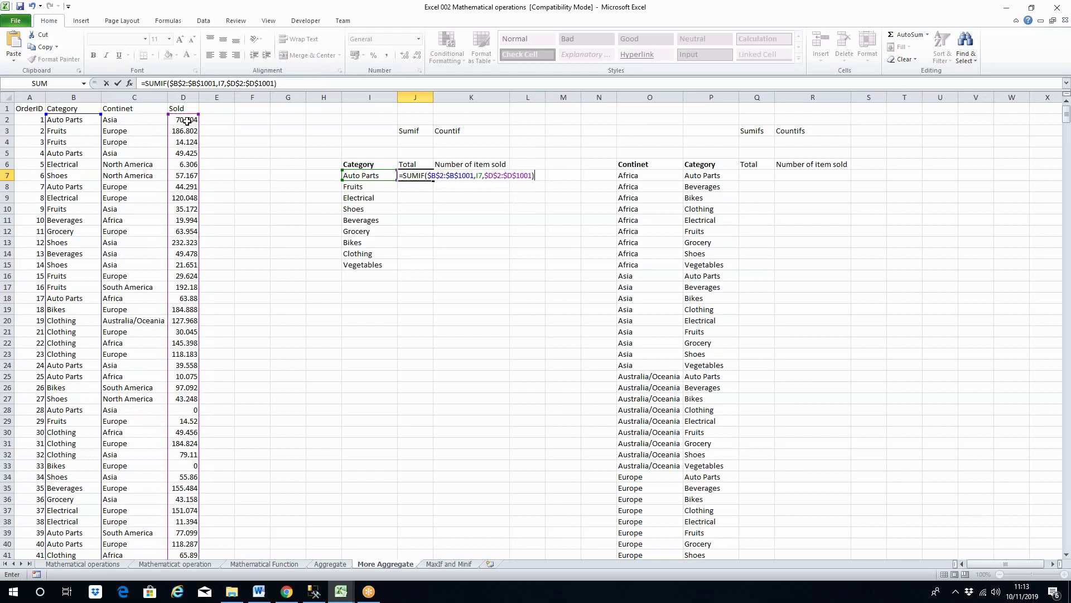
pyautogui.hotkey('ctrl', 'Return')
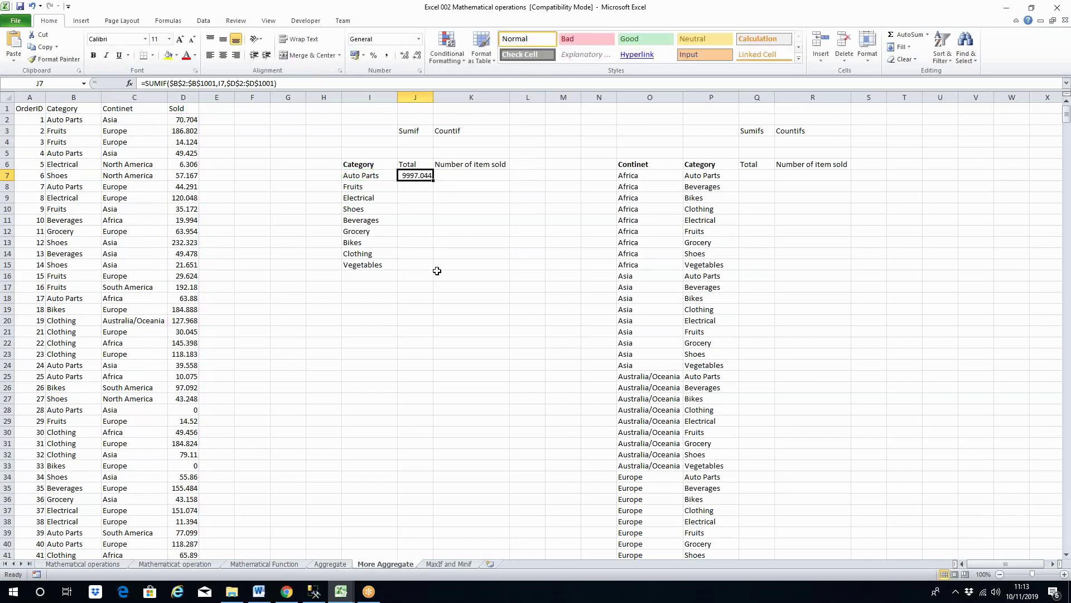
pyautogui.doubleClick(435, 179)
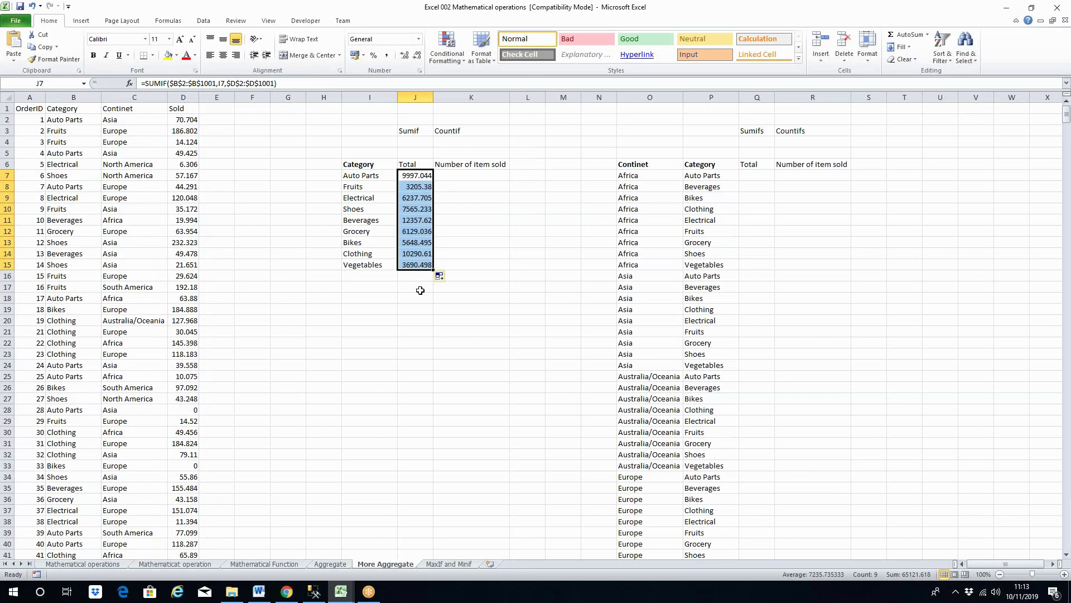
# Step: Review the SUMIF totals in the Total column against their categories
pyautogui.click(407, 184)
pyautogui.click(417, 209)
pyautogui.click(418, 228)
pyautogui.click(419, 254)
pyautogui.click(418, 177)
pyautogui.click(416, 210)
pyautogui.click(369, 178)
pyautogui.click(365, 209)
pyautogui.click(366, 231)
pyautogui.click(368, 255)
pyautogui.click(455, 180)
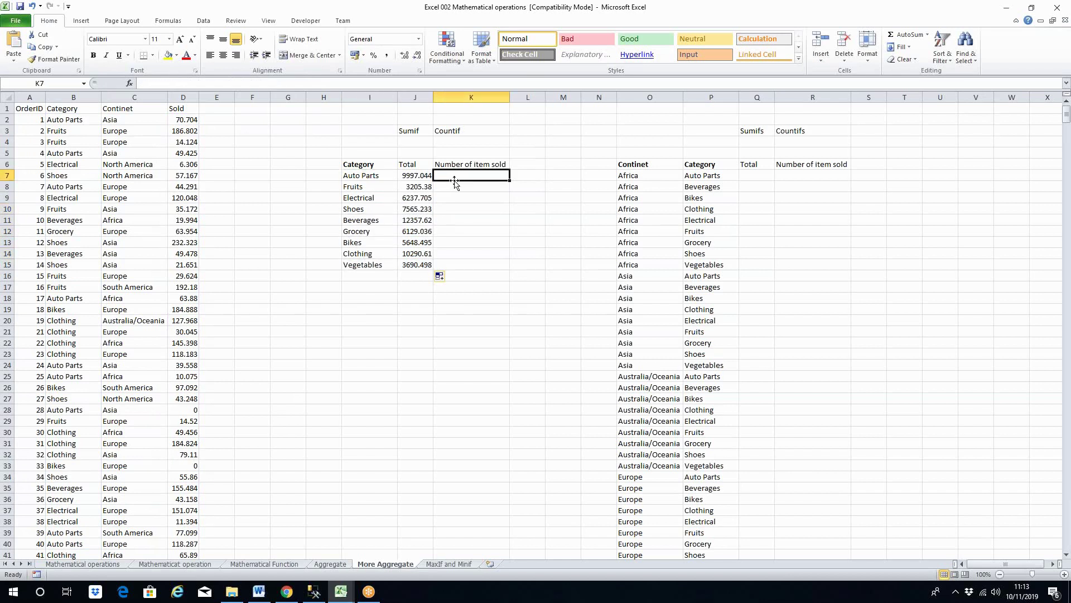
pyautogui.click(414, 177)
pyautogui.click(359, 176)
pyautogui.click(414, 176)
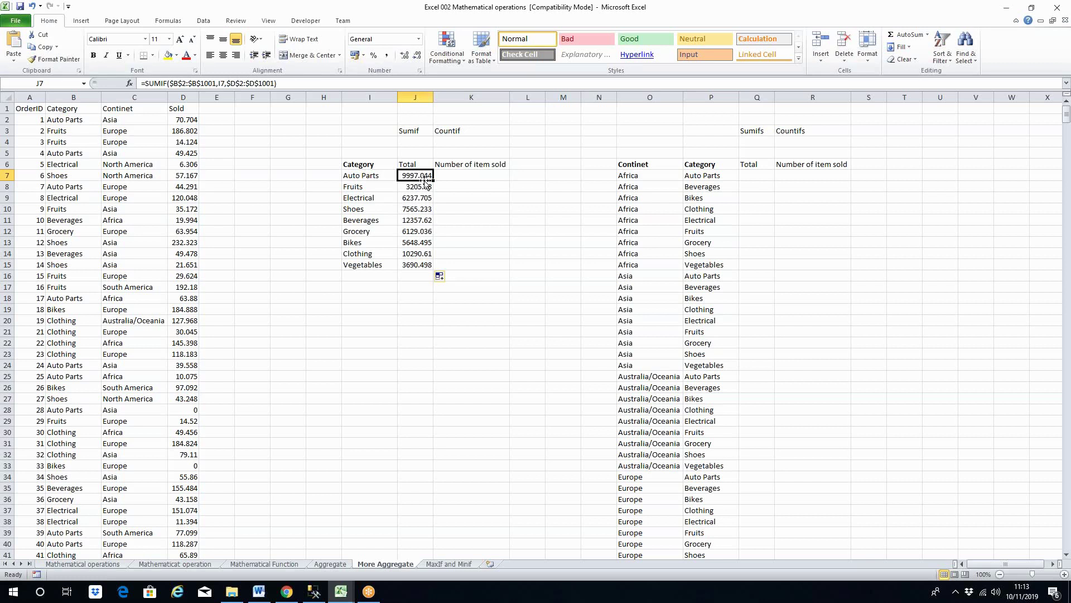
# Step: Enter =COUNTIF($B$2:$B$1001,I7) in K7 for the Number of item sold and fill it down to K15
pyautogui.click(468, 176)
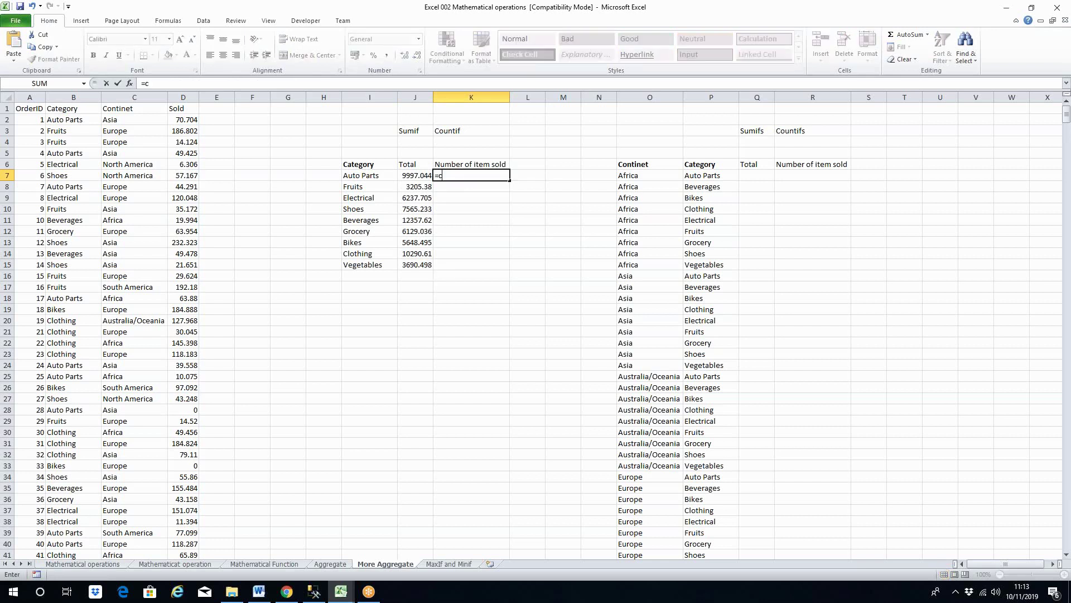
pyautogui.write('oun')
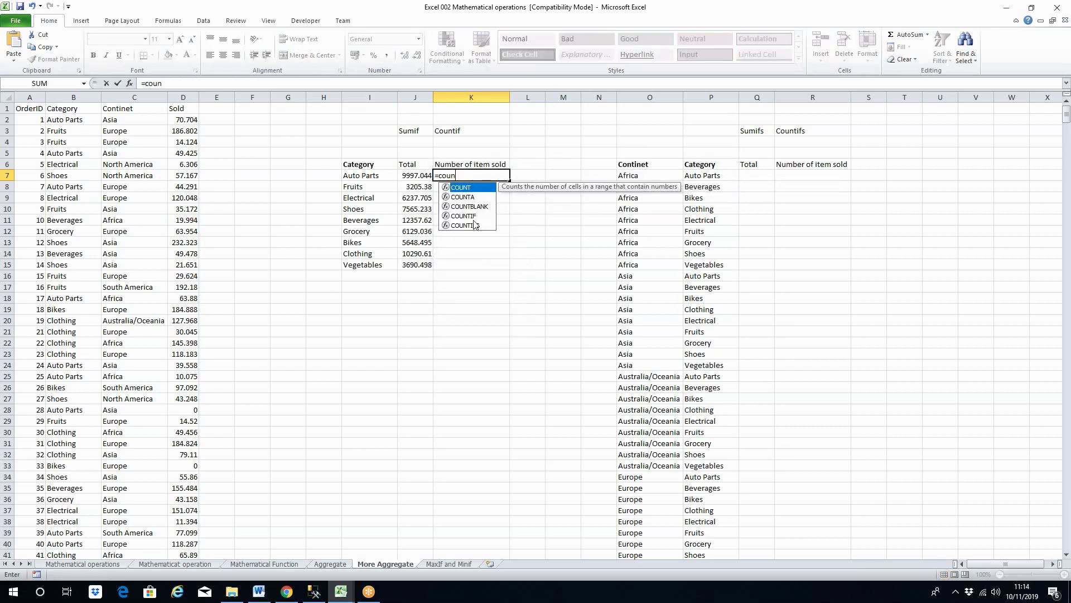
pyautogui.doubleClick(475, 216)
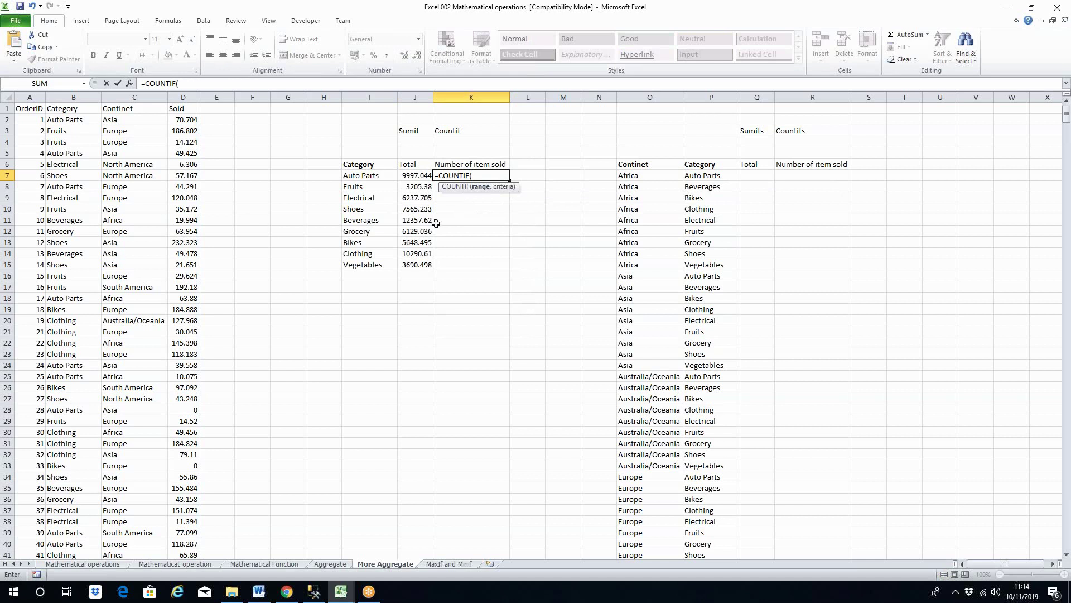
pyautogui.click(73, 121)
pyautogui.hotkey('ctrl', 'shift', 'Down')
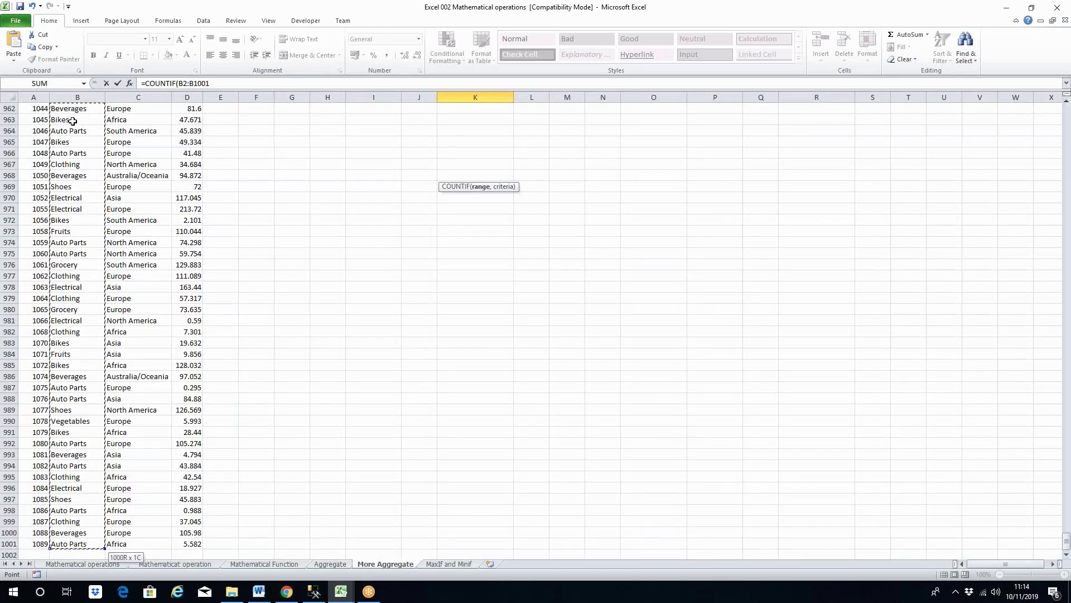
pyautogui.press('F4')
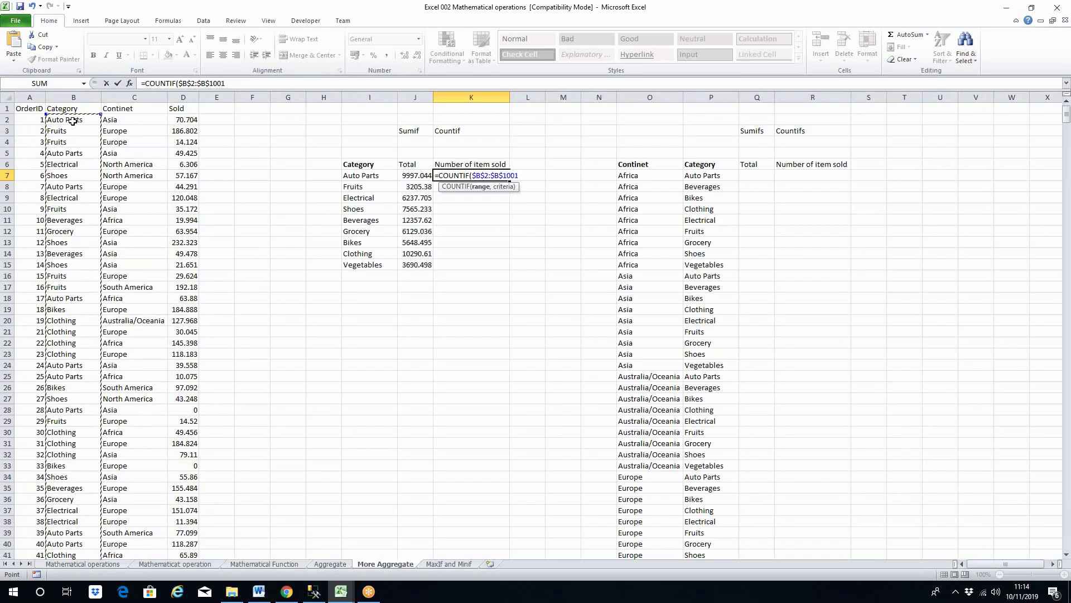
pyautogui.write(',')
pyautogui.click(355, 175)
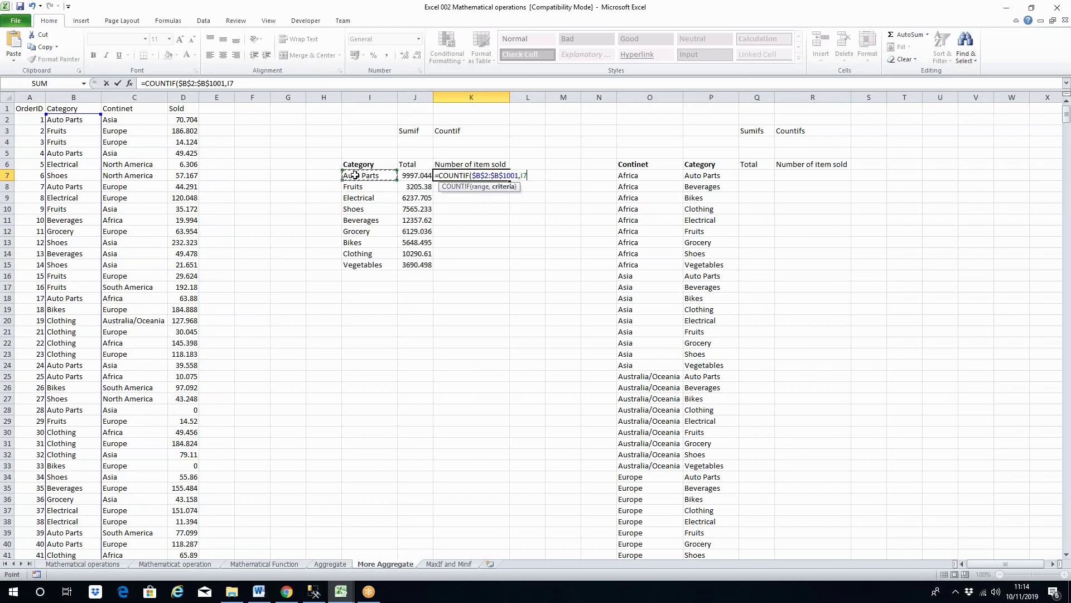
pyautogui.write(')')
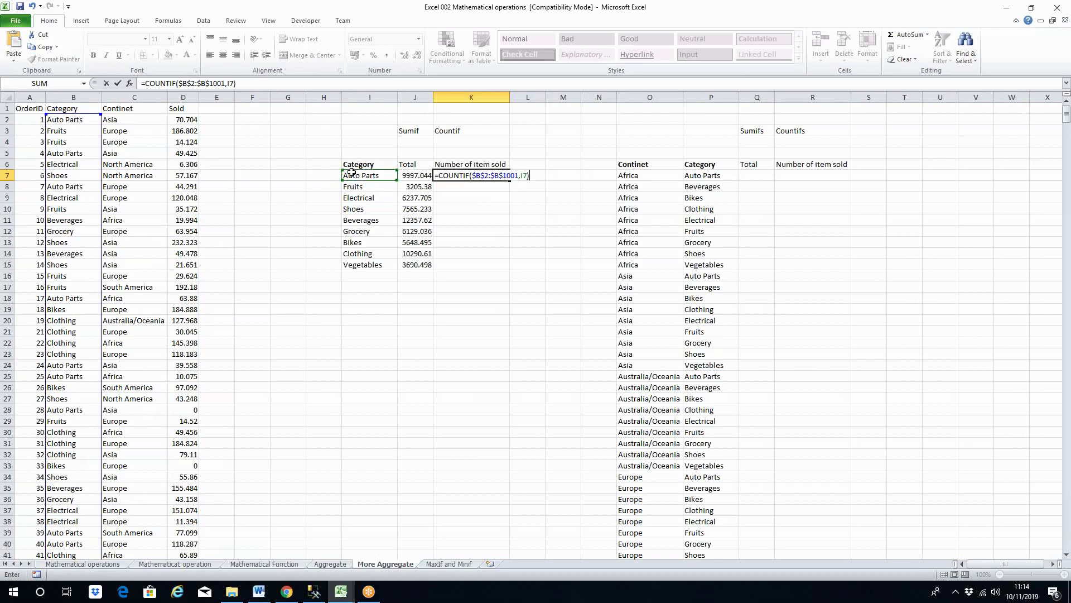
pyautogui.hotkey('ctrl', 'Return')
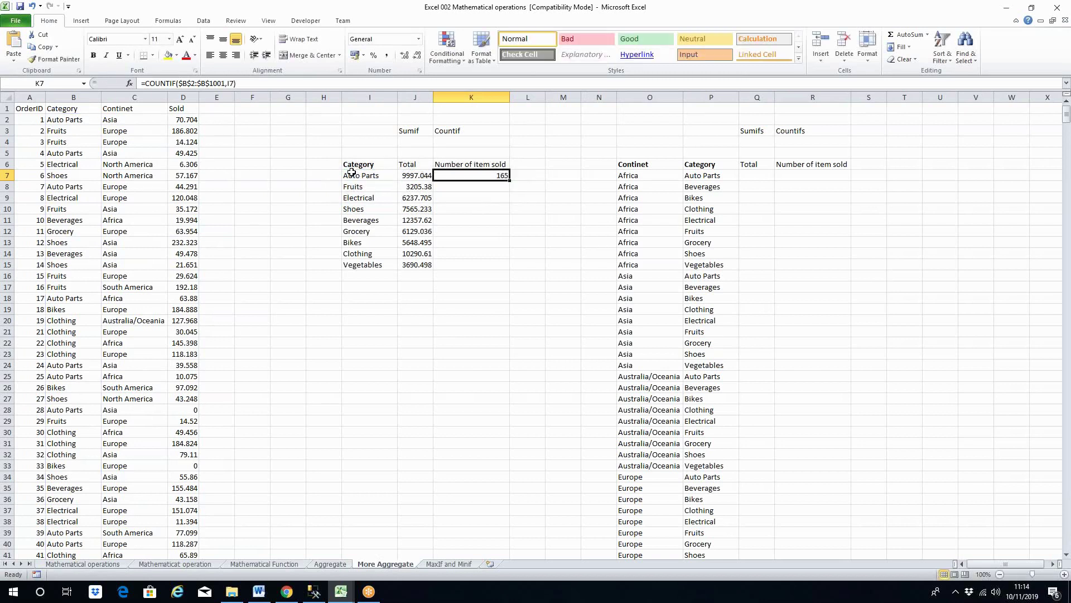
pyautogui.doubleClick(511, 181)
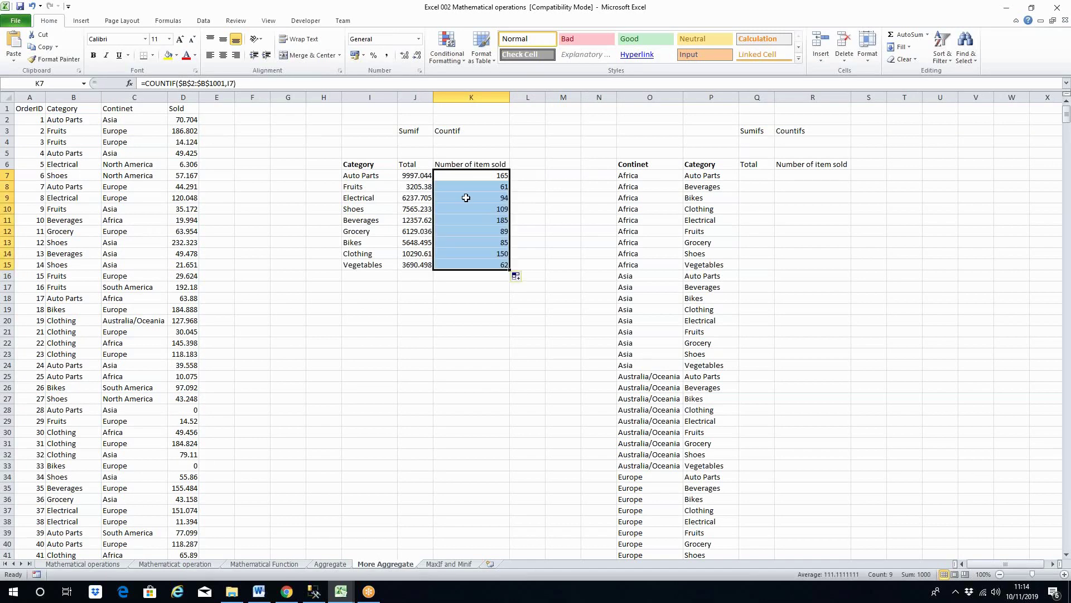
# Step: Check the item counts for Auto Parts, Fruits and Electrical, and inspect the COUNTIF arguments in K7
pyautogui.click(365, 178)
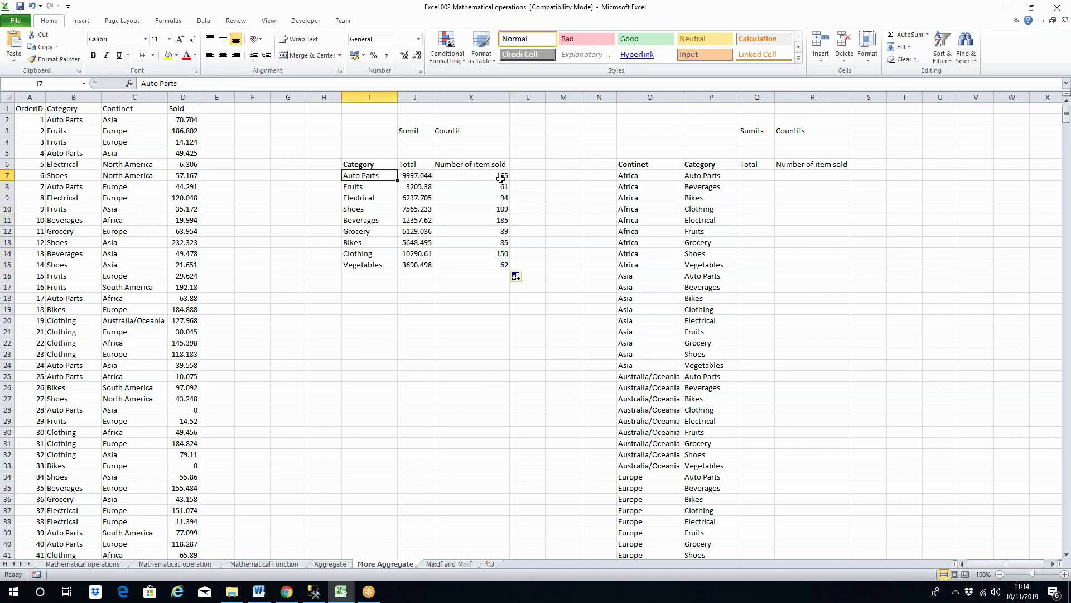
pyautogui.click(375, 190)
pyautogui.click(364, 201)
pyautogui.click(492, 200)
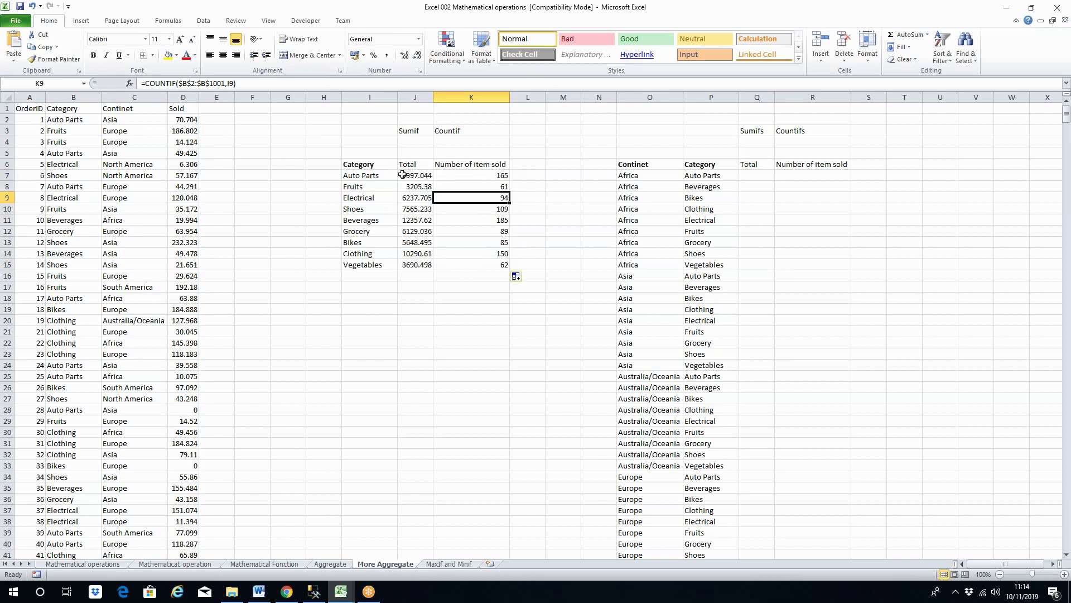
pyautogui.click(460, 176)
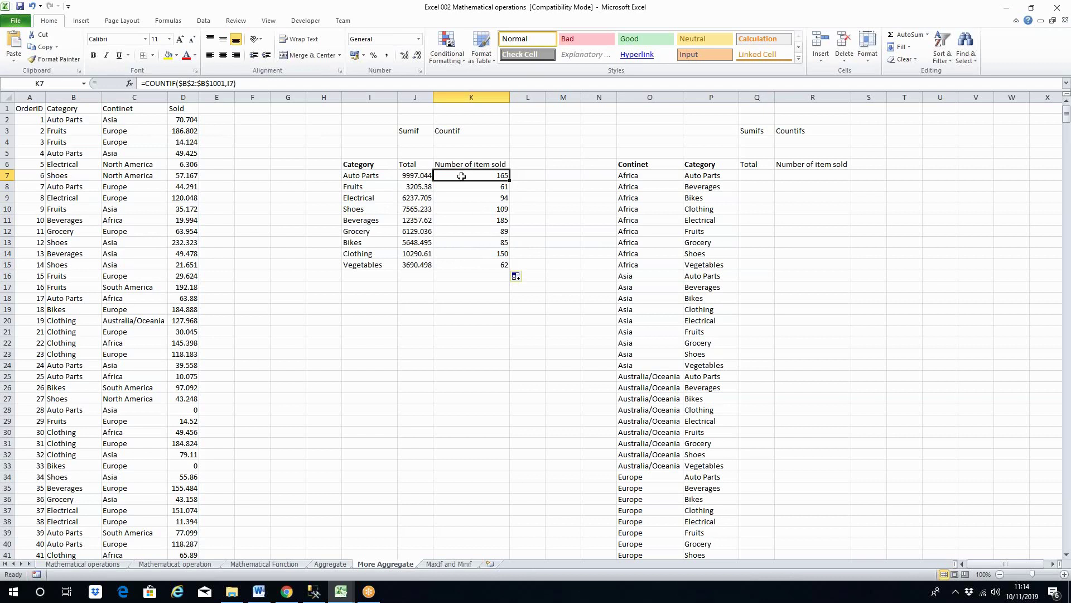
pyautogui.doubleClick(462, 176)
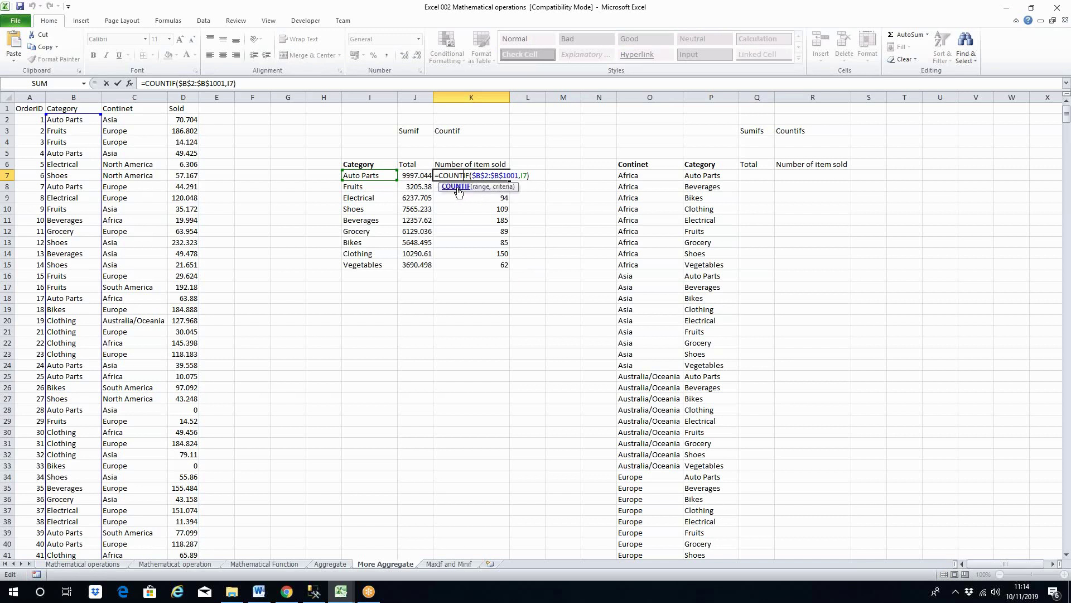
pyautogui.press('Return')
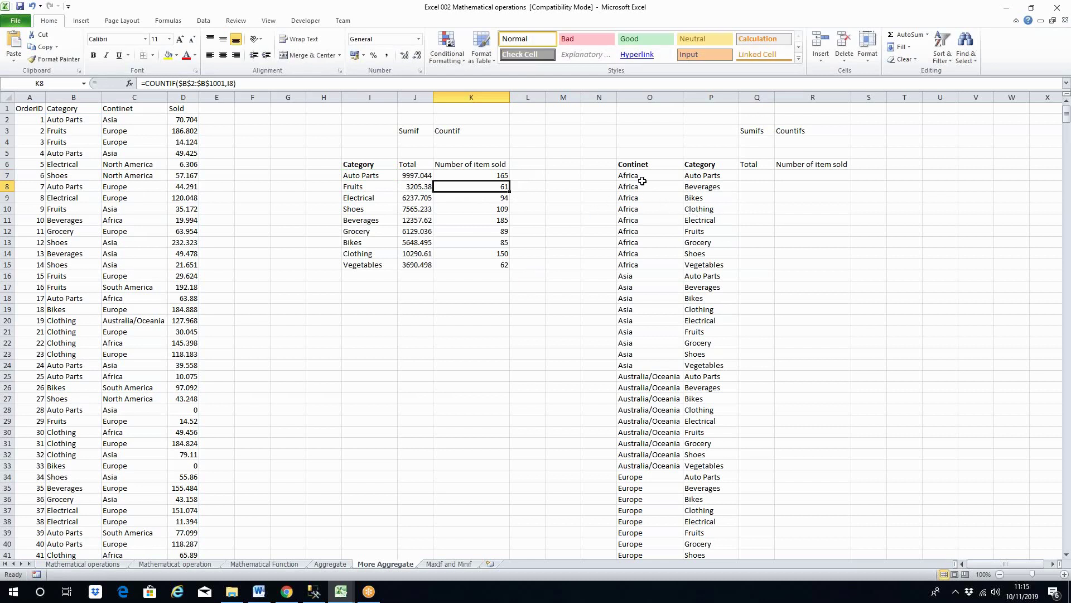
# Step: Examine the Continet and Category pairs in the second summary table for Africa, Asia and Europe
pyautogui.click(636, 199)
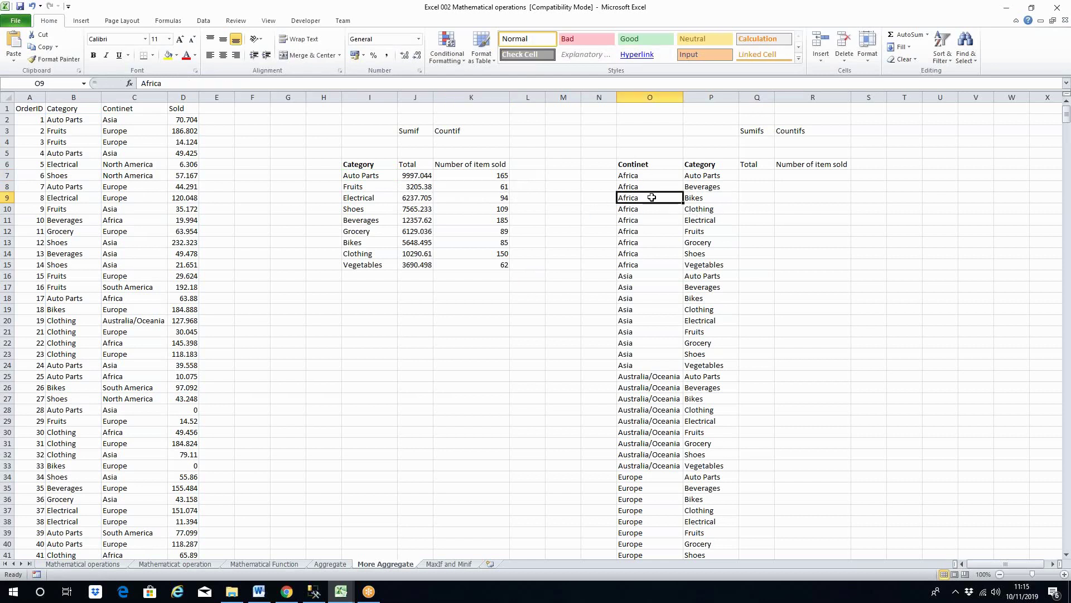
pyautogui.click(709, 177)
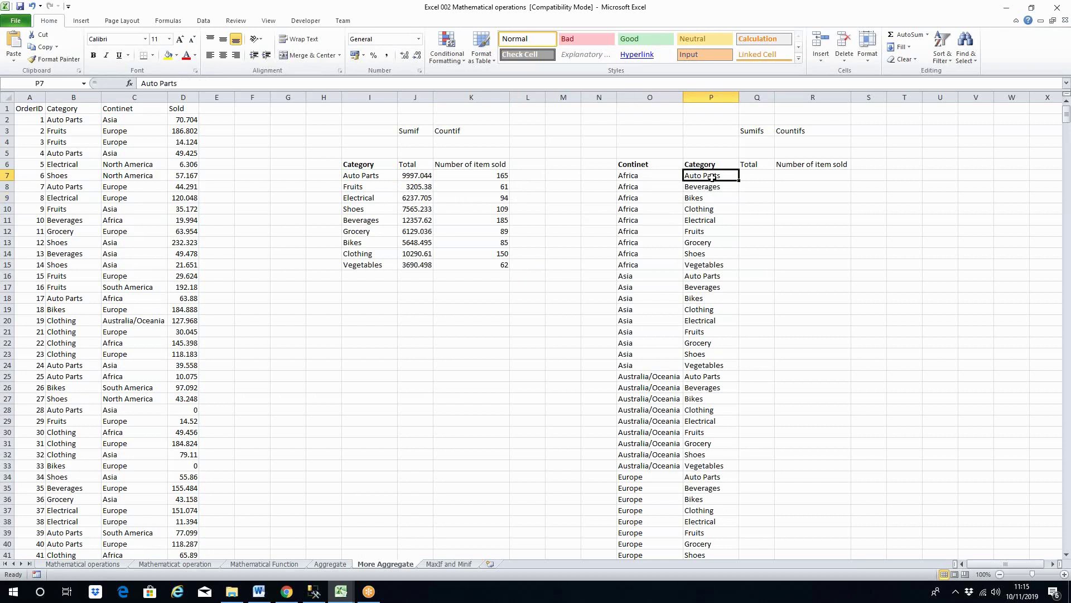
pyautogui.click(631, 176)
pyautogui.click(705, 177)
pyautogui.click(633, 287)
pyautogui.click(706, 288)
pyautogui.click(630, 478)
pyautogui.click(706, 479)
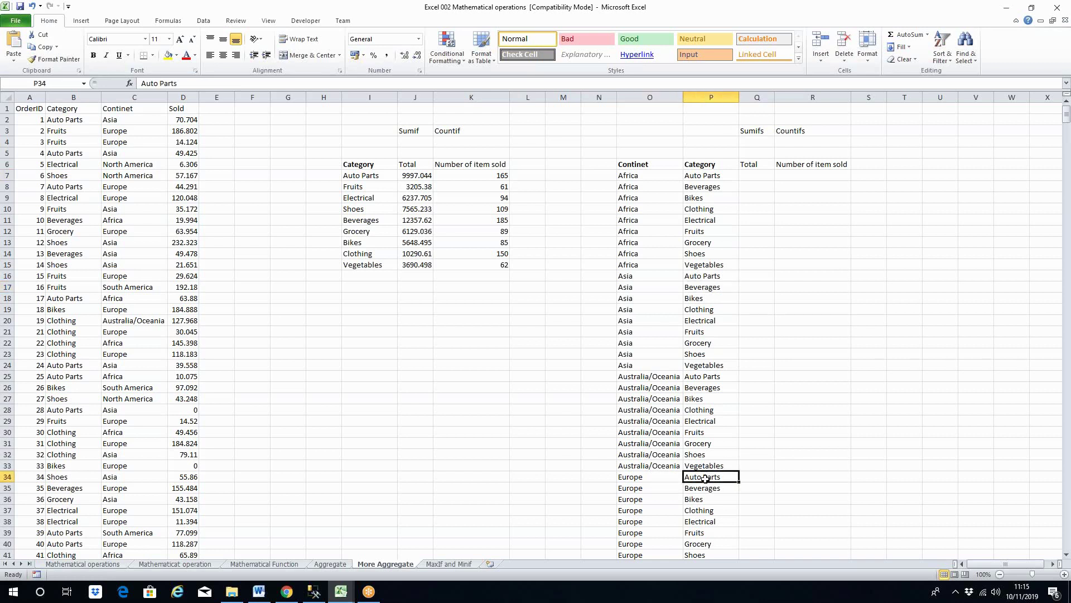
pyautogui.click(756, 177)
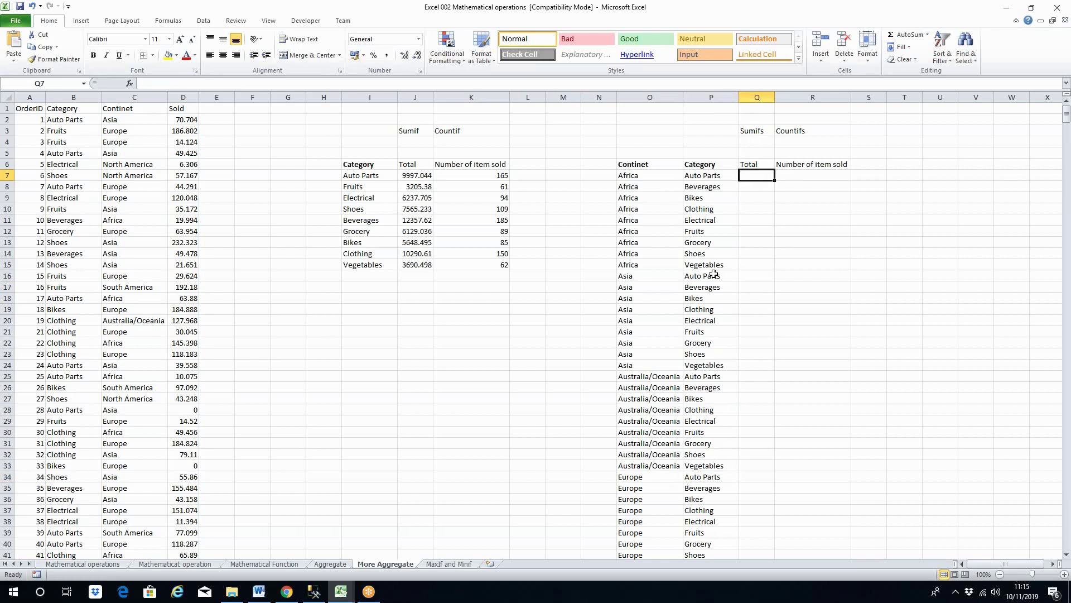
pyautogui.write('=')
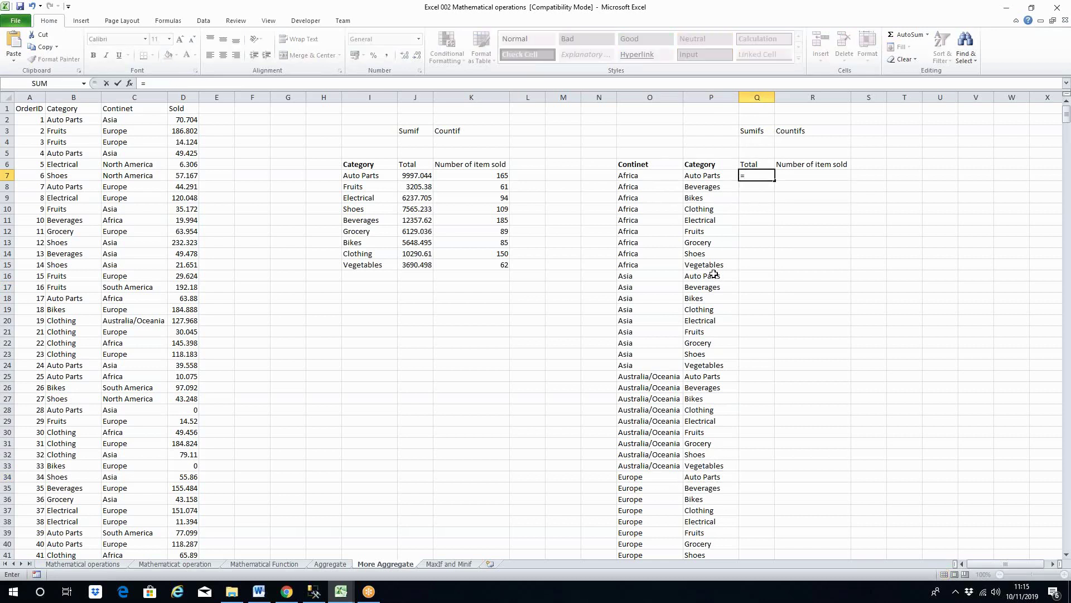
pyautogui.write('coun')
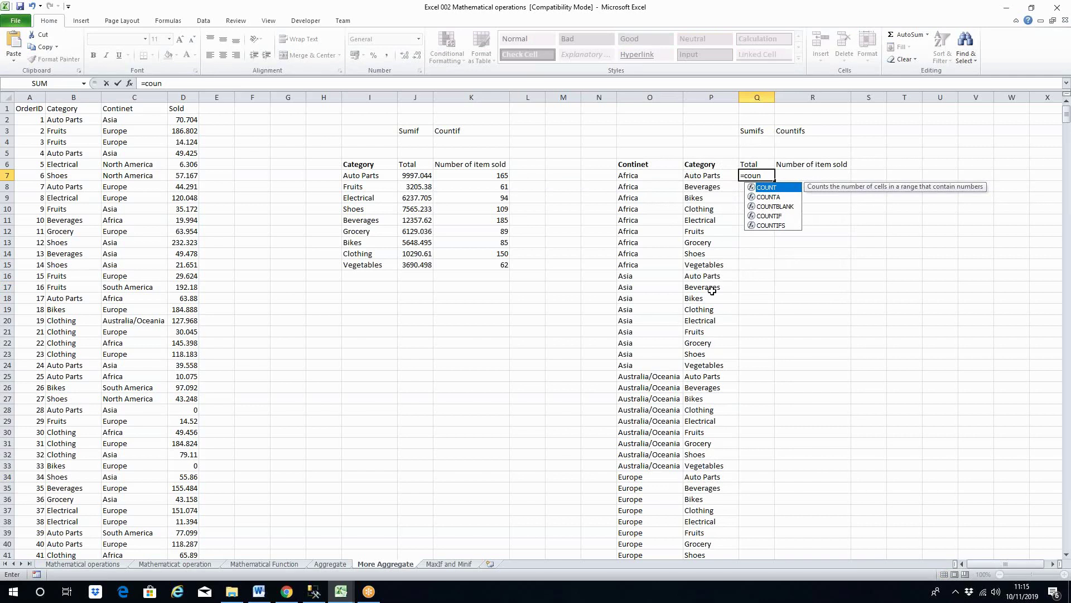
pyautogui.doubleClick(769, 226)
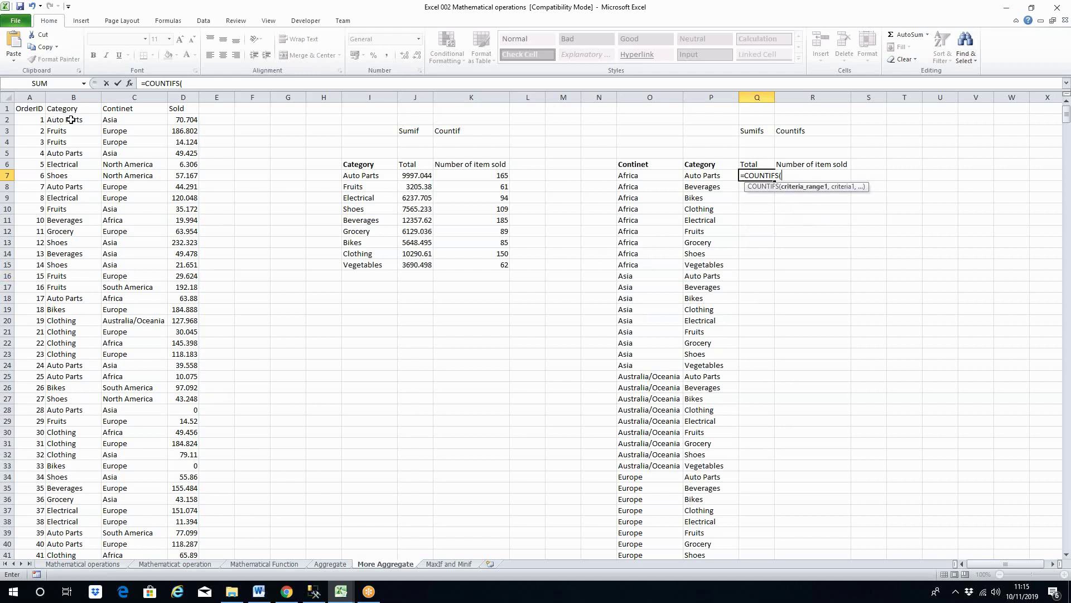
pyautogui.click(117, 119)
pyautogui.hotkey('ctrl', 'shift', 'Down')
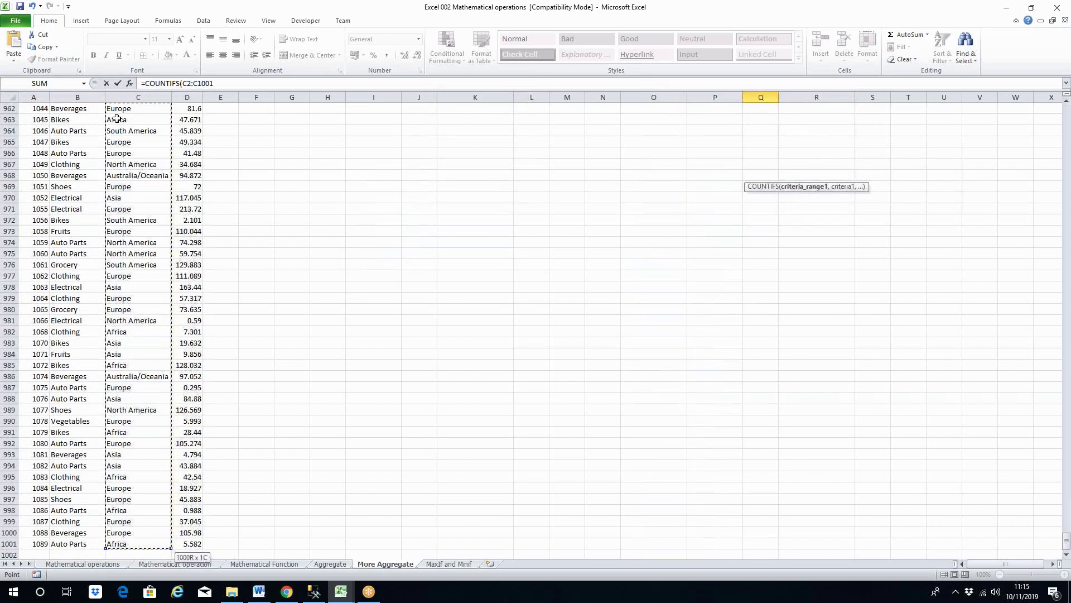
pyautogui.press('F4')
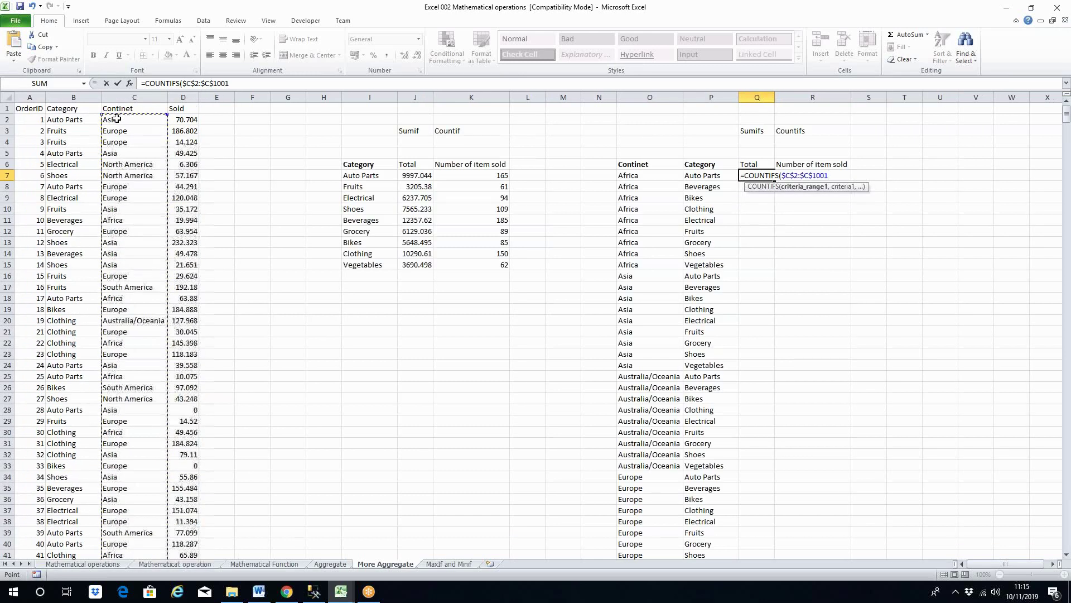
pyautogui.write(',')
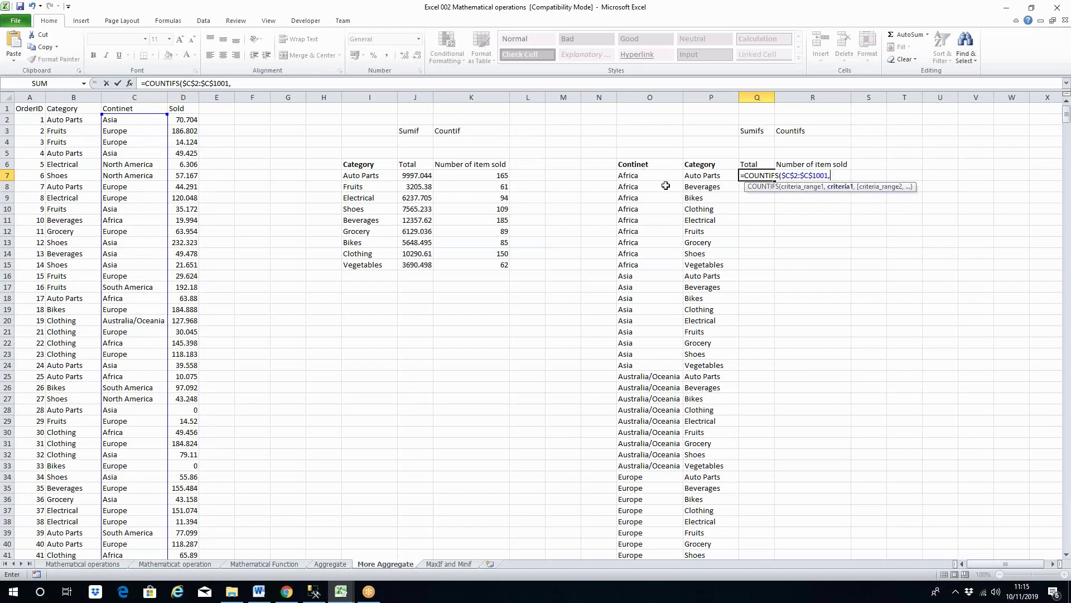
pyautogui.click(640, 177)
pyautogui.click(639, 178)
pyautogui.write(',')
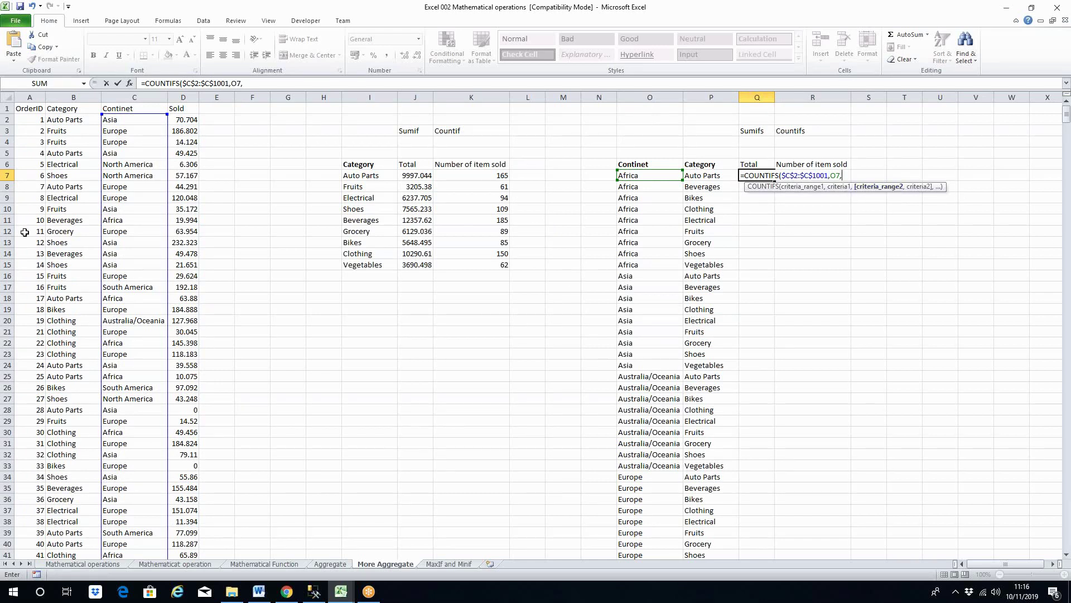
pyautogui.click(61, 121)
pyautogui.hotkey('ctrl', 'shift', 'Down')
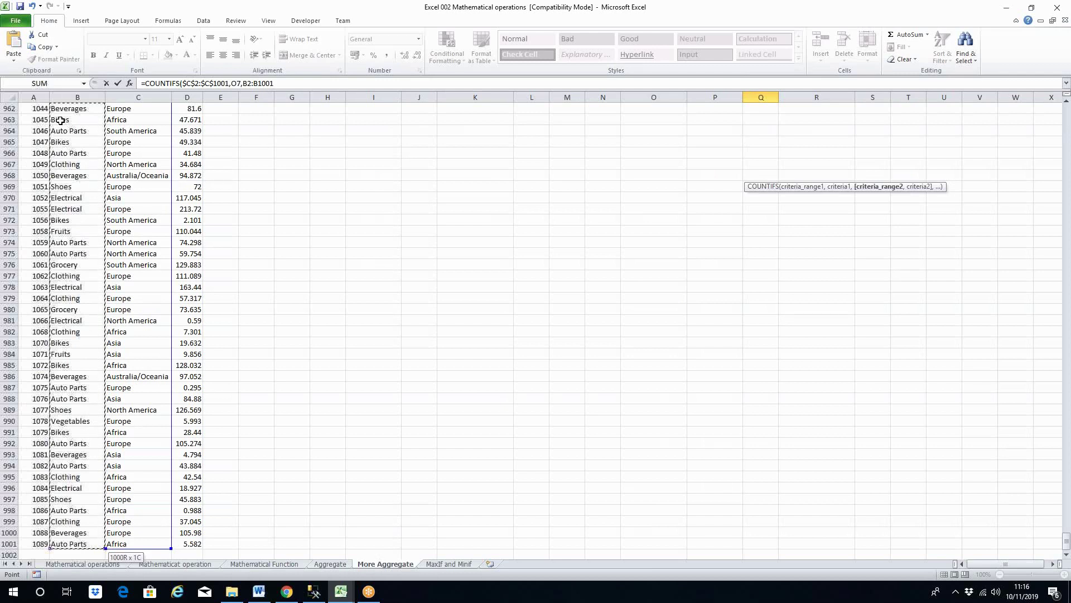
pyautogui.press('F4')
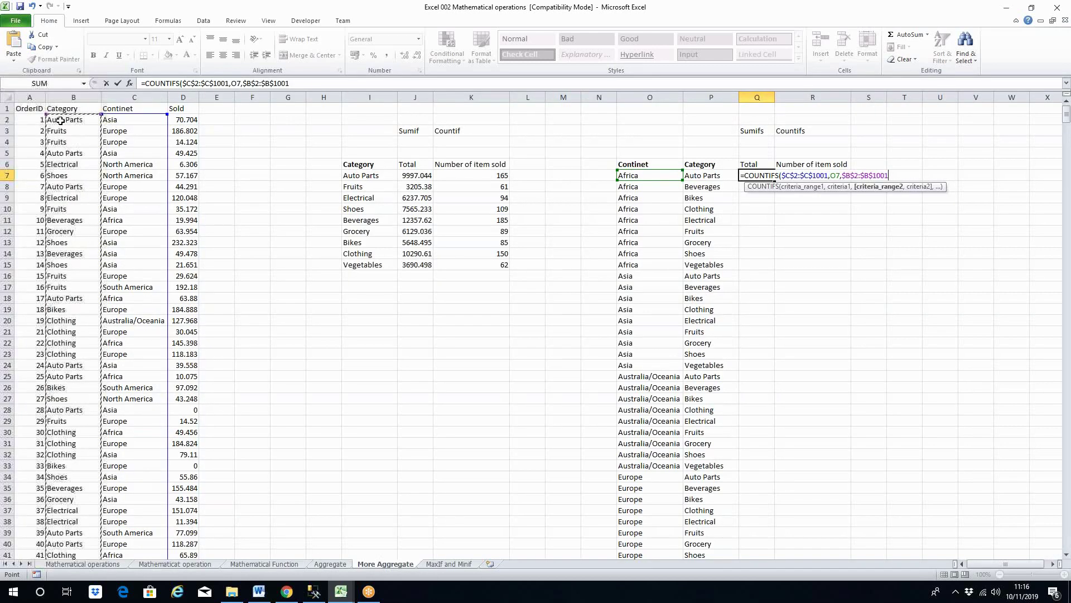
pyautogui.write(',')
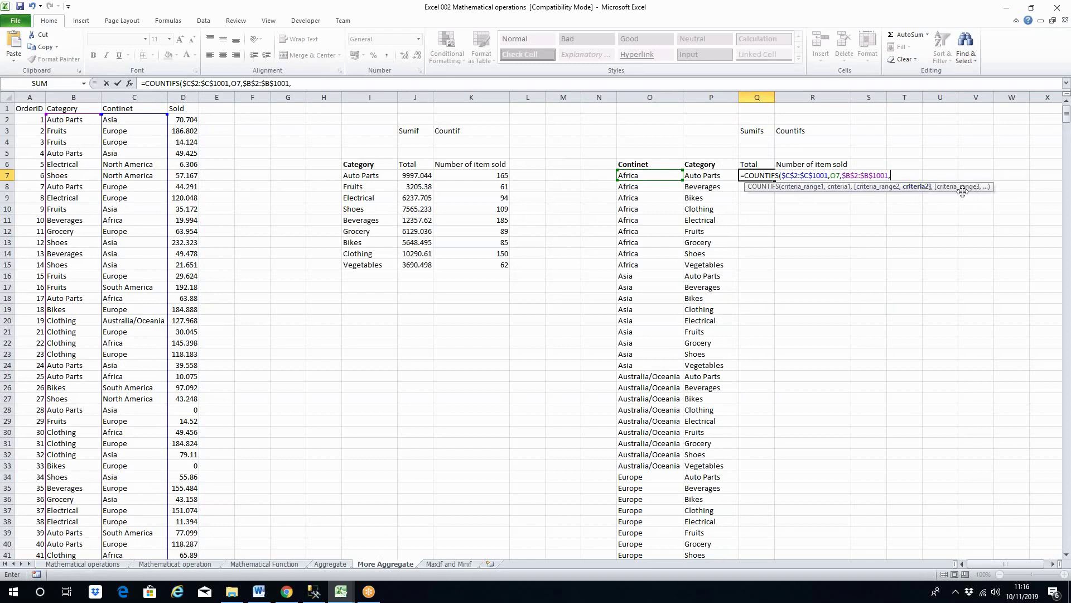
pyautogui.click(716, 178)
pyautogui.press('BackSpace')
pyautogui.press('BackSpace')
pyautogui.press('BackSpace')
pyautogui.press('BackSpace')
pyautogui.press('BackSpace')
pyautogui.press('BackSpace')
pyautogui.press('BackSpace')
pyautogui.press('BackSpace')
pyautogui.press('BackSpace')
pyautogui.press('BackSpace')
pyautogui.press('BackSpace')
pyautogui.press('BackSpace')
pyautogui.press('BackSpace')
pyautogui.press('BackSpace')
pyautogui.press('BackSpace')
pyautogui.press('BackSpace')
pyautogui.press('BackSpace')
pyautogui.press('BackSpace')
pyautogui.press('BackSpace')
pyautogui.press('BackSpace')
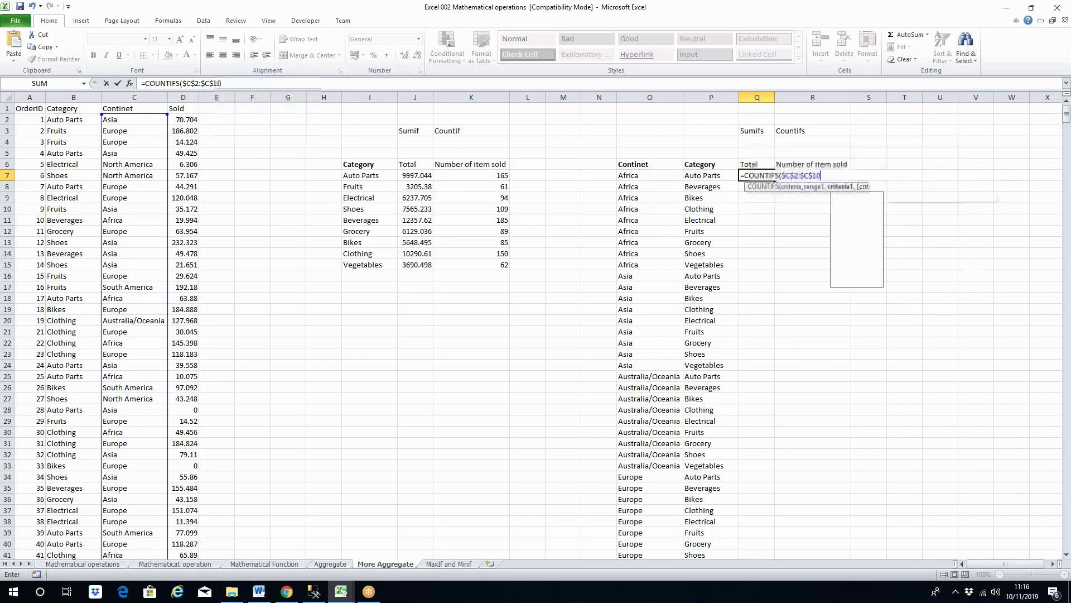
pyautogui.press('BackSpace')
pyautogui.press('BackSpace')
pyautogui.press('BackSpace')
pyautogui.press('BackSpace')
pyautogui.press('BackSpace')
pyautogui.press('BackSpace')
pyautogui.press('BackSpace')
pyautogui.press('BackSpace')
pyautogui.press('BackSpace')
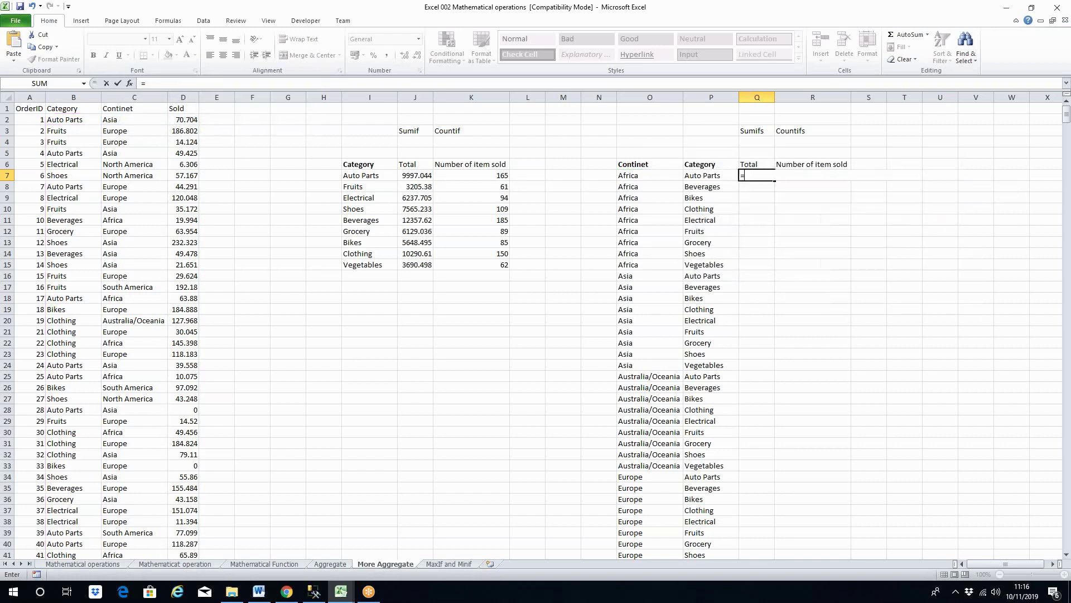
# Step: Begin a SUMIFS formula in Q7 with the Sold values $D$2:$D$1001 as the sum range
pyautogui.write('sum')
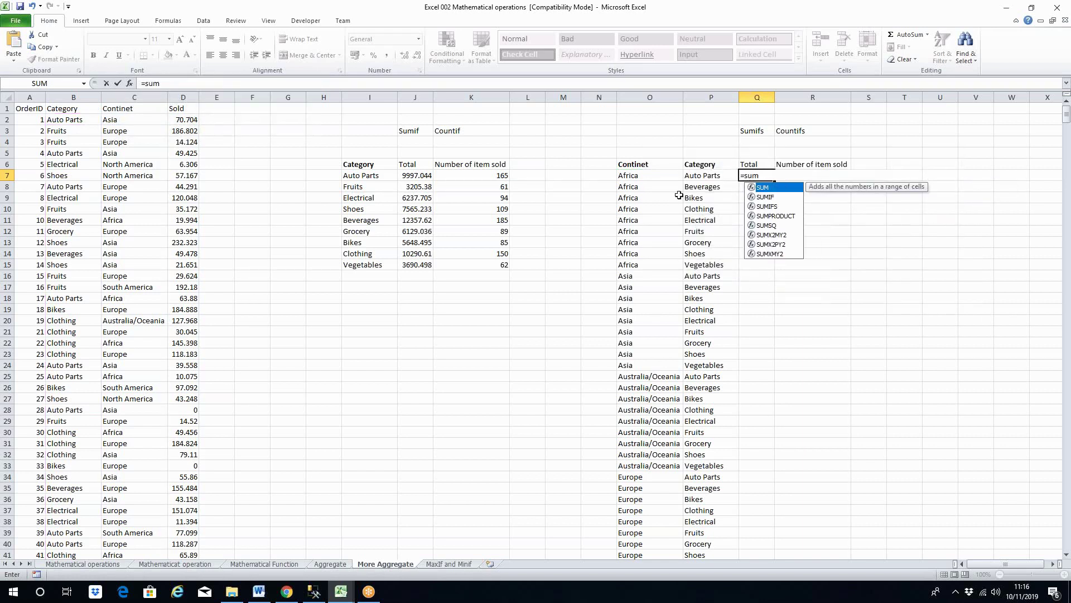
pyautogui.doubleClick(767, 207)
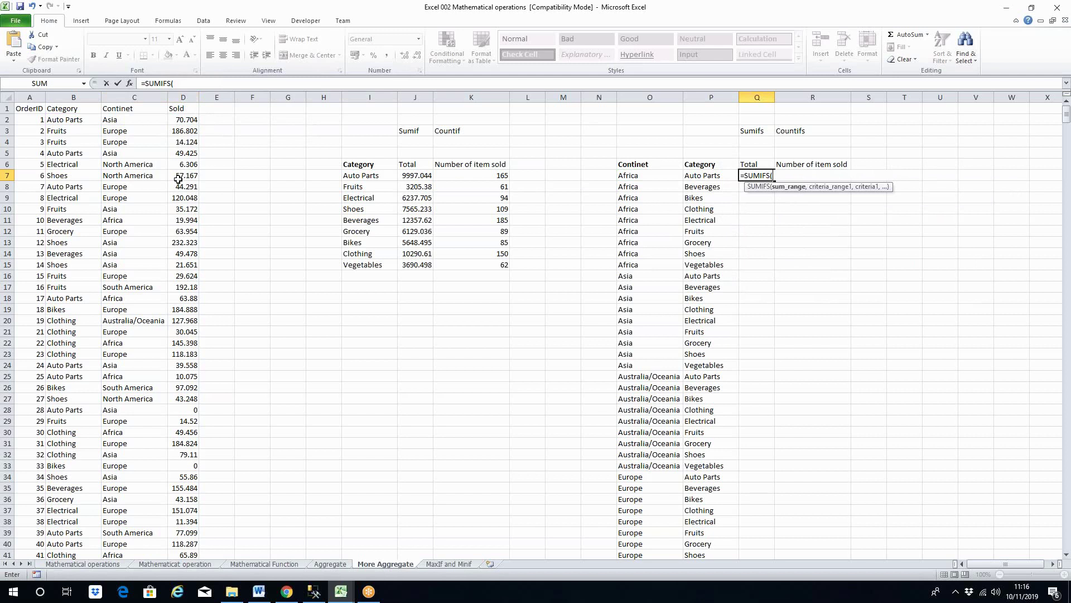
pyautogui.click(186, 120)
pyautogui.hotkey('ctrl', 'shift', 'Down')
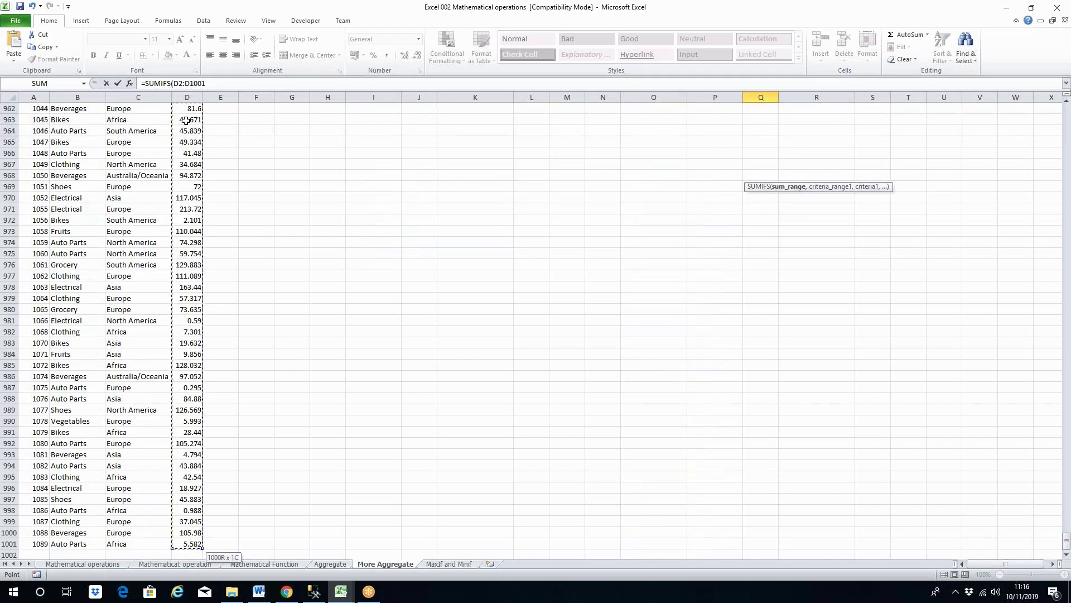
pyautogui.press('F4')
pyautogui.write(',')
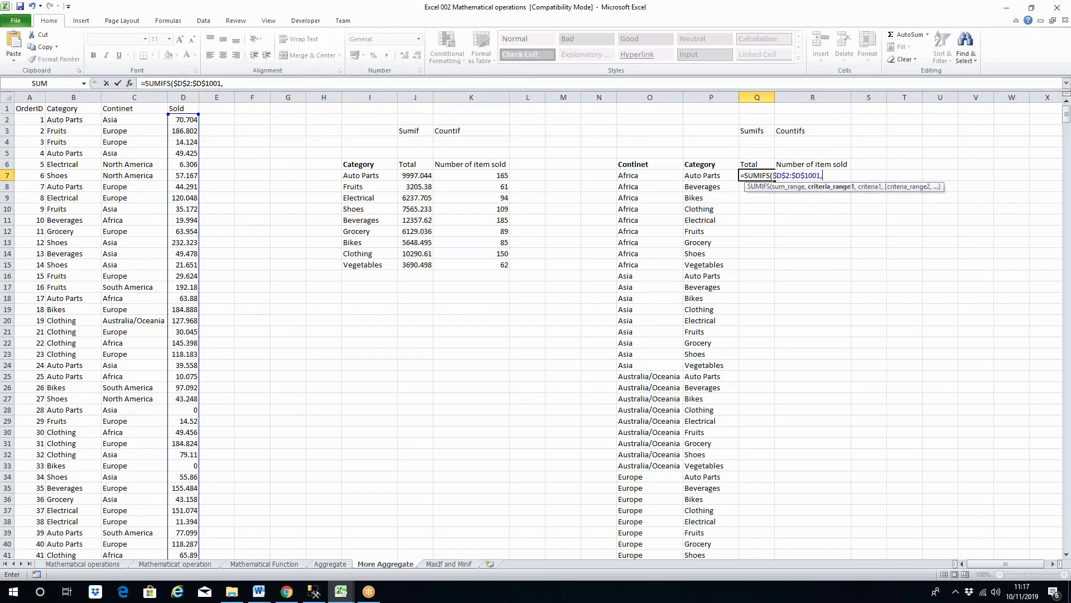
# Step: Add the first SUMIFS condition, matching the Continet range $C$2:$C$1001 to O7
pyautogui.click(132, 119)
pyautogui.hotkey('ctrl', 'shift', 'Down')
pyautogui.hotkey('ctrl', 'BackSpace')
pyautogui.press('F4')
pyautogui.write(',')
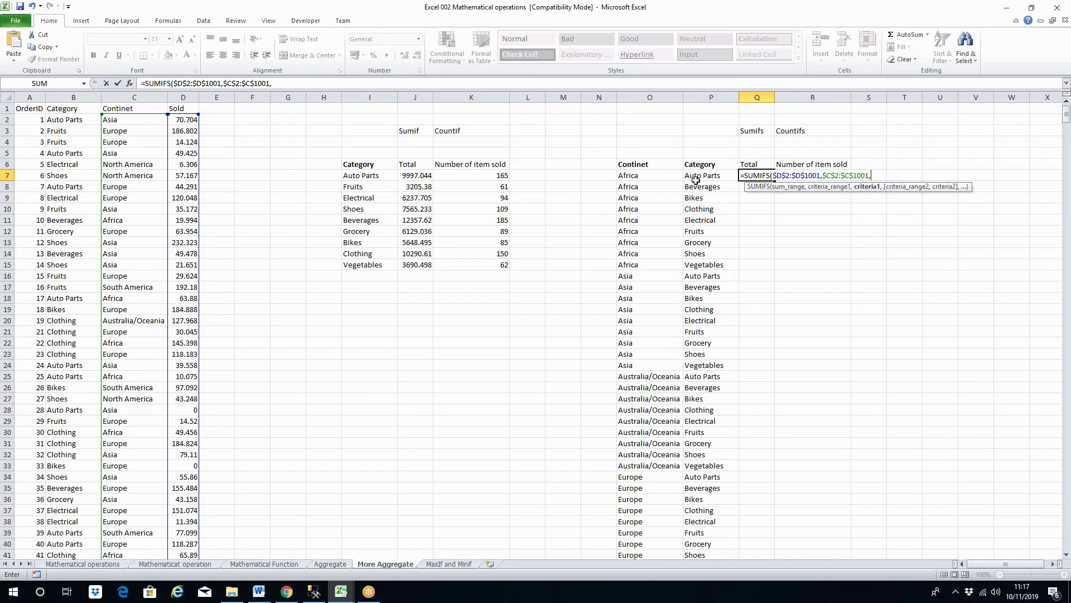
pyautogui.click(648, 176)
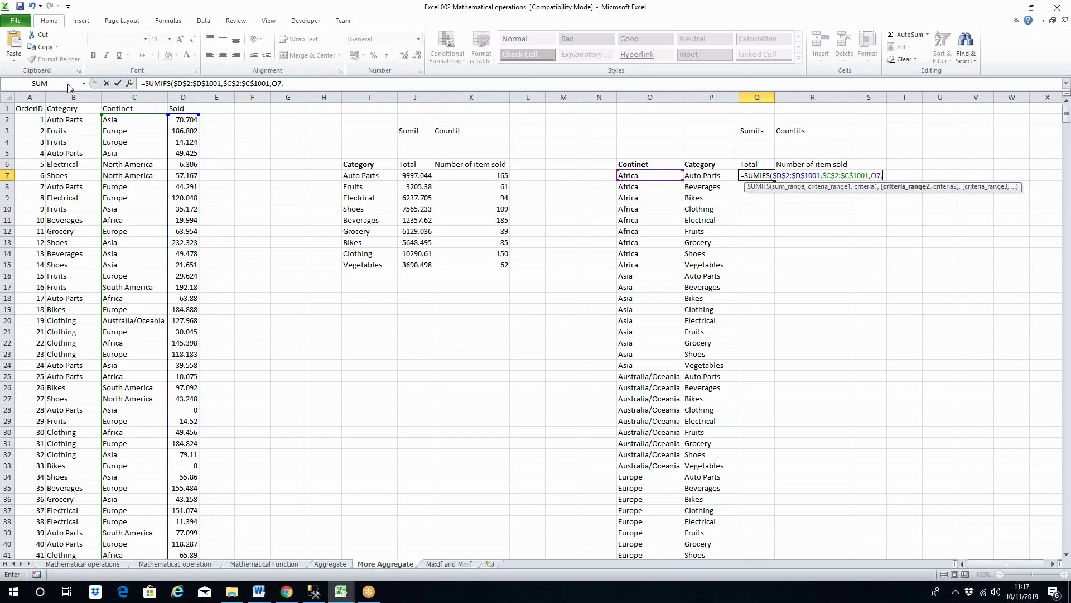
# Step: Complete the SUMIFS formula in Q7 by matching the Category range $B$2:$B$1001 to P7, and enter it
pyautogui.click(74, 120)
pyautogui.hotkey('ctrl', 'shift', 'Down')
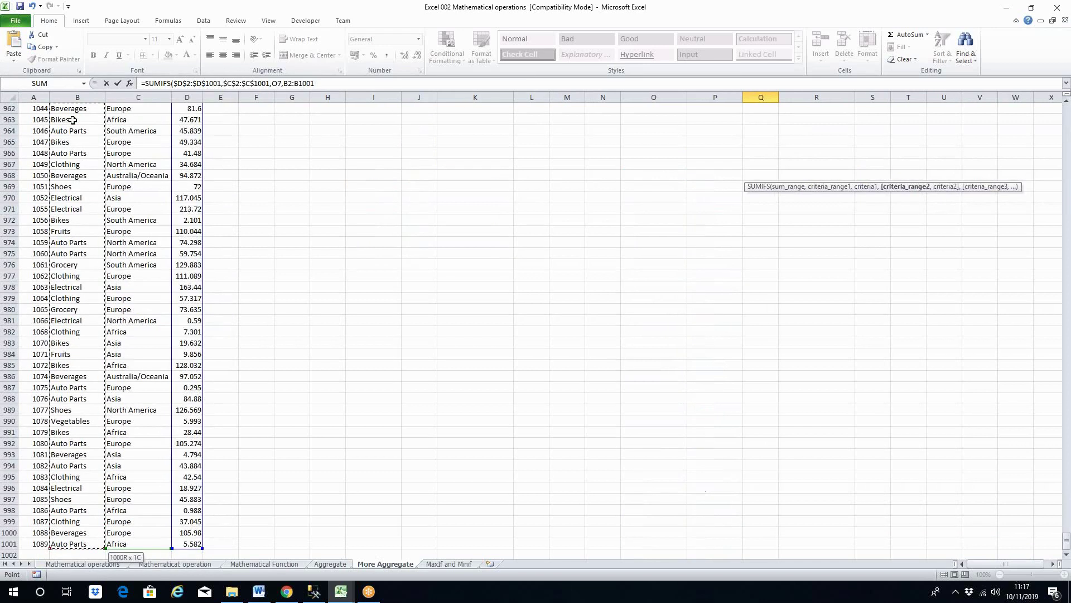
pyautogui.press('F4')
pyautogui.write(',')
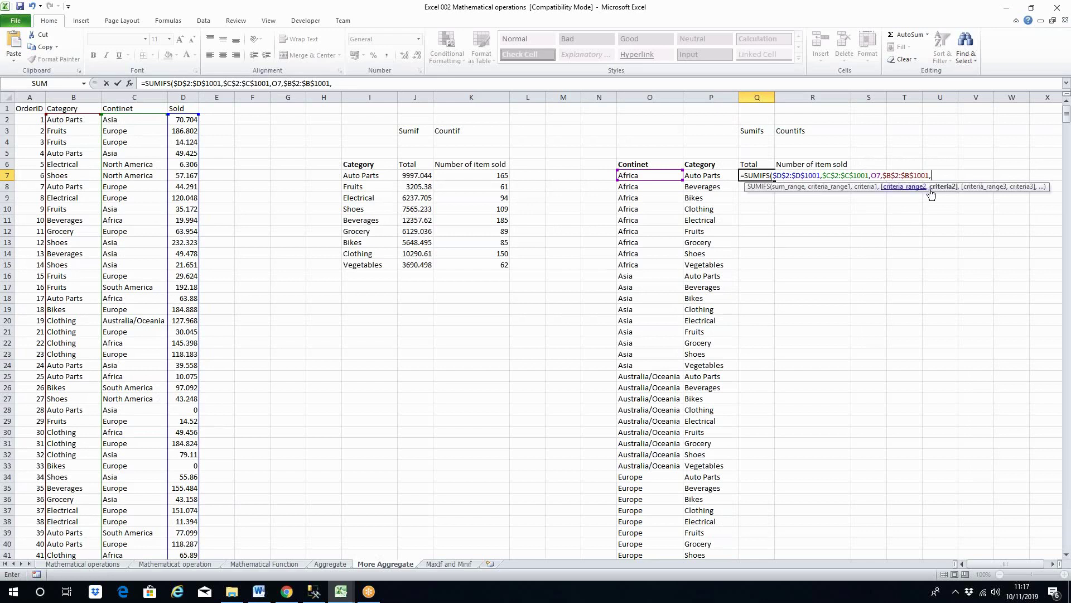
pyautogui.click(707, 177)
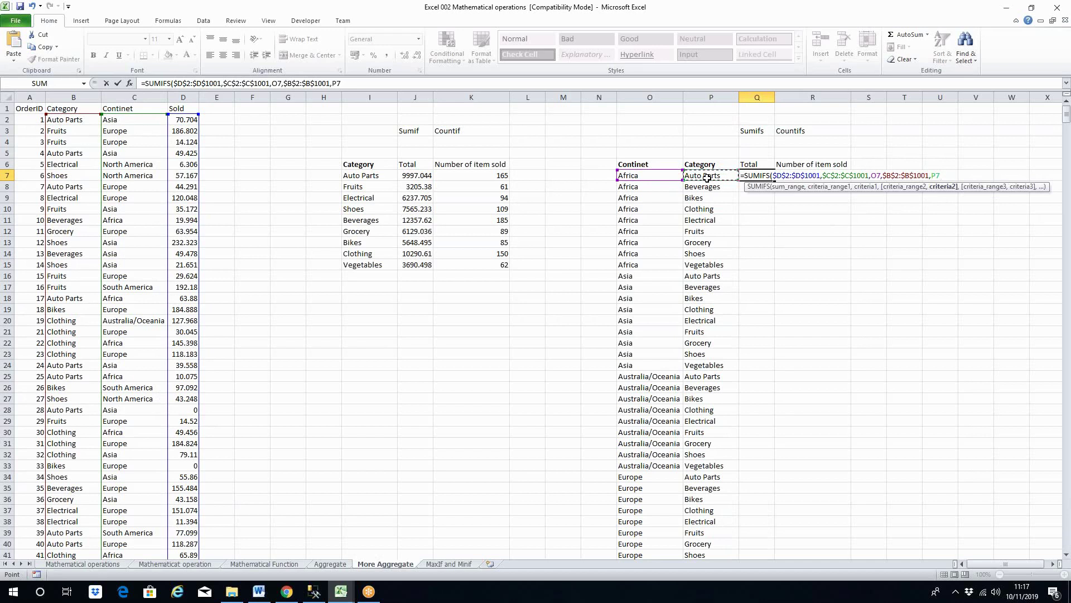
pyautogui.write(')')
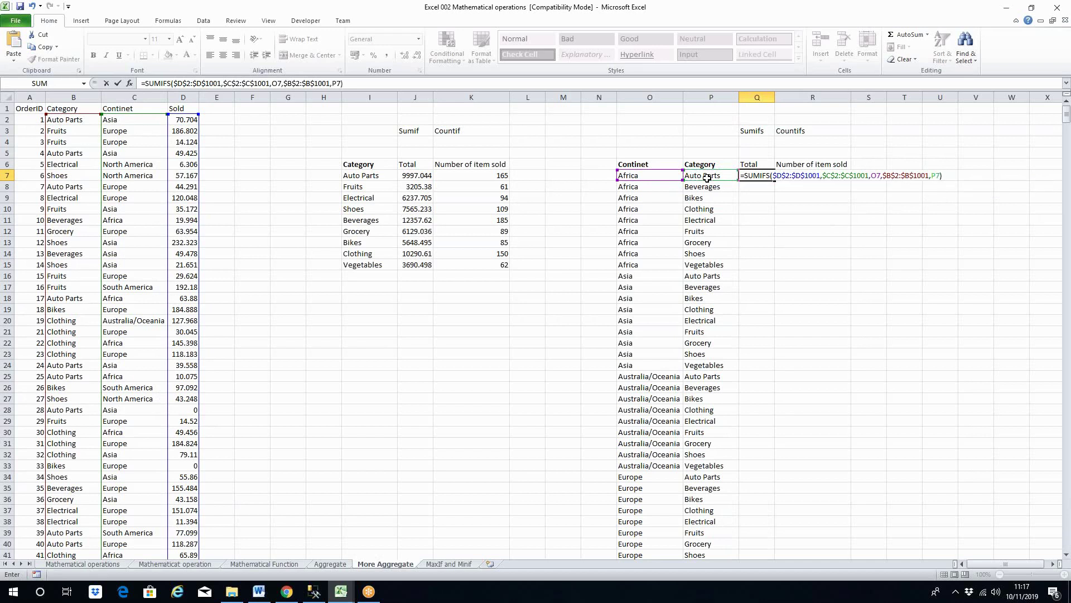
pyautogui.hotkey('ctrl', 'Return')
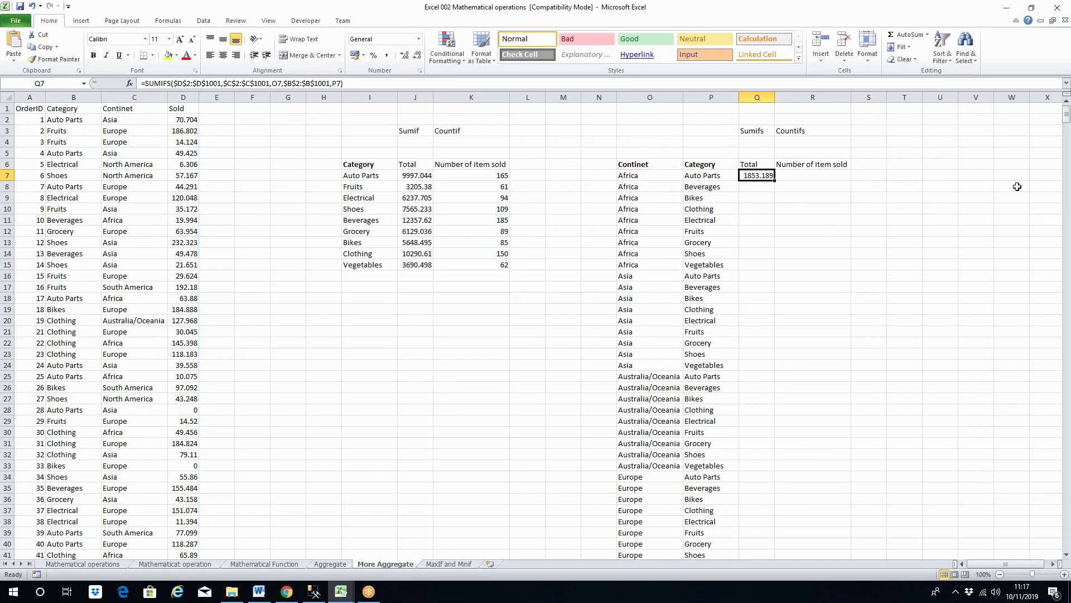
# Step: Fill the SUMIFS formula down the second table's Total column and check the Africa and Auto Parts row
pyautogui.doubleClick(776, 180)
pyautogui.click(751, 242)
pyautogui.click(634, 186)
pyautogui.click(707, 177)
pyautogui.click(759, 178)
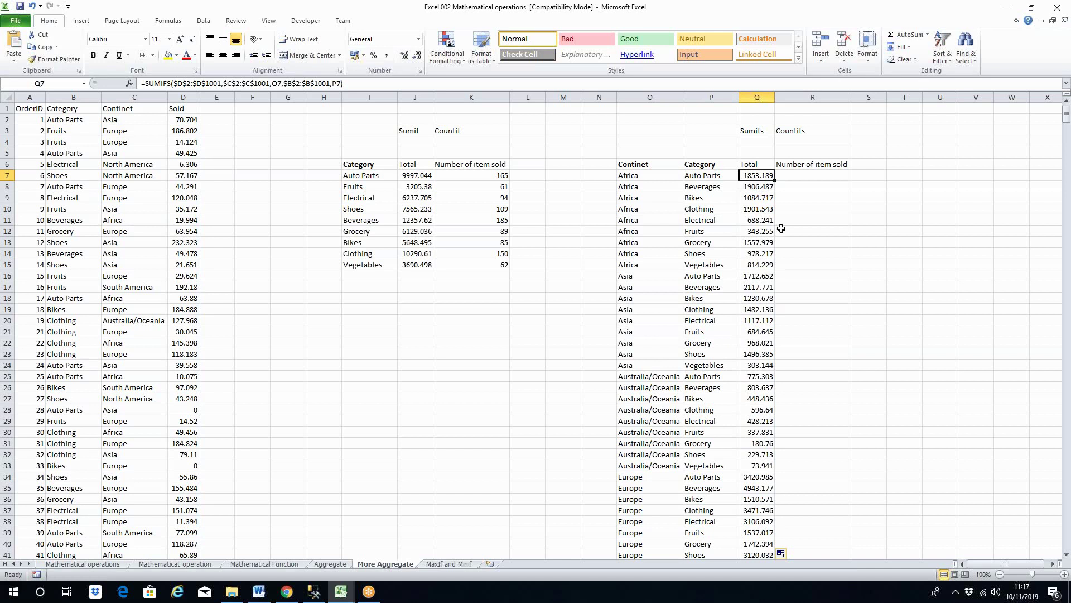
# Step: Begin a COUNTIFS formula in R7 that matches the Continet range $C$2:$C$1001 to O7
pyautogui.click(803, 175)
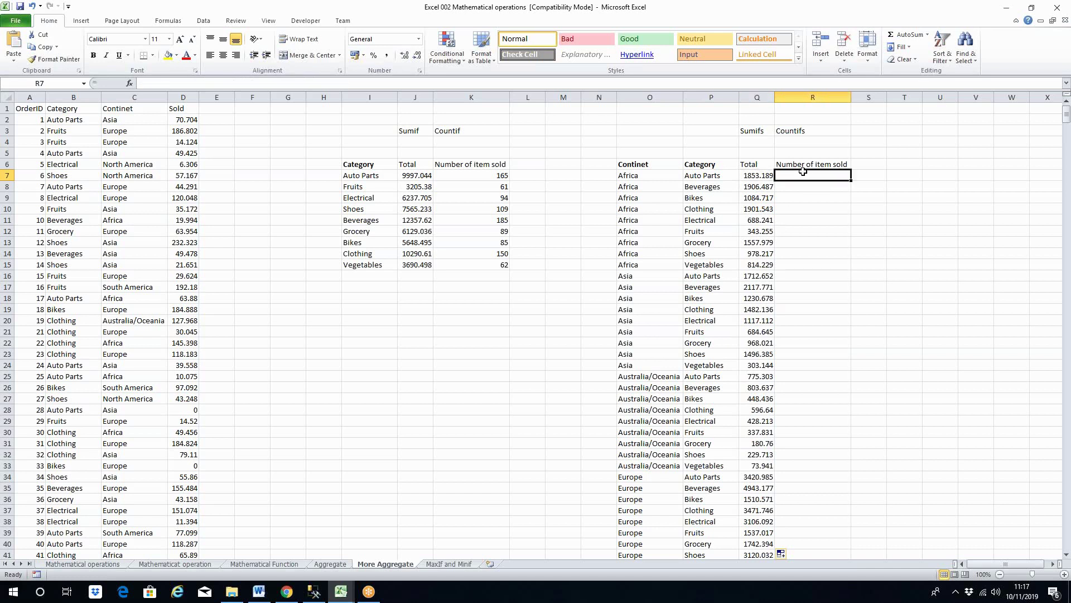
pyautogui.write('=coun')
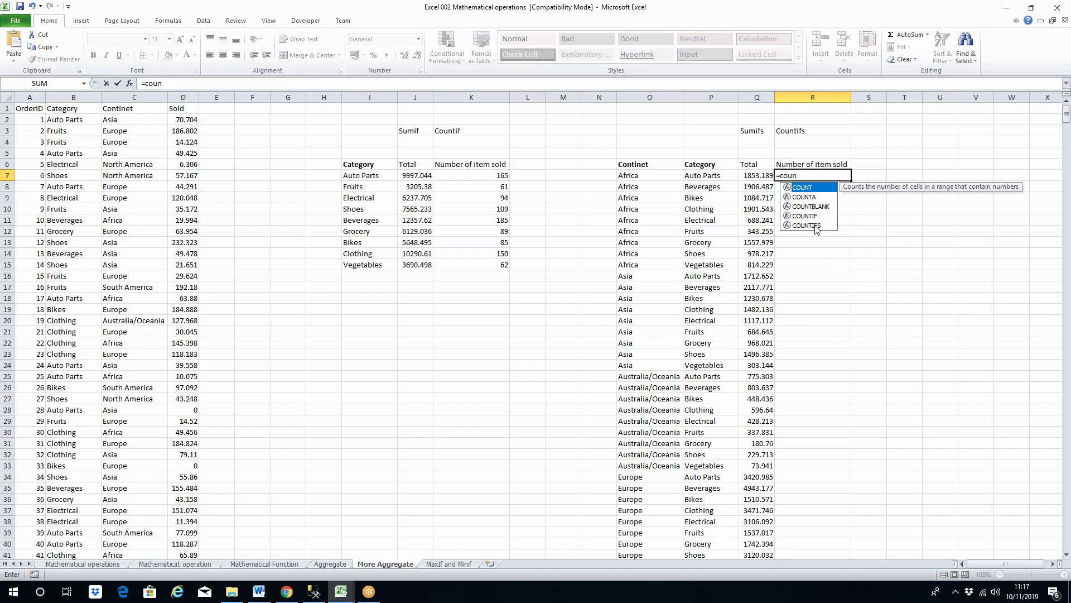
pyautogui.doubleClick(807, 226)
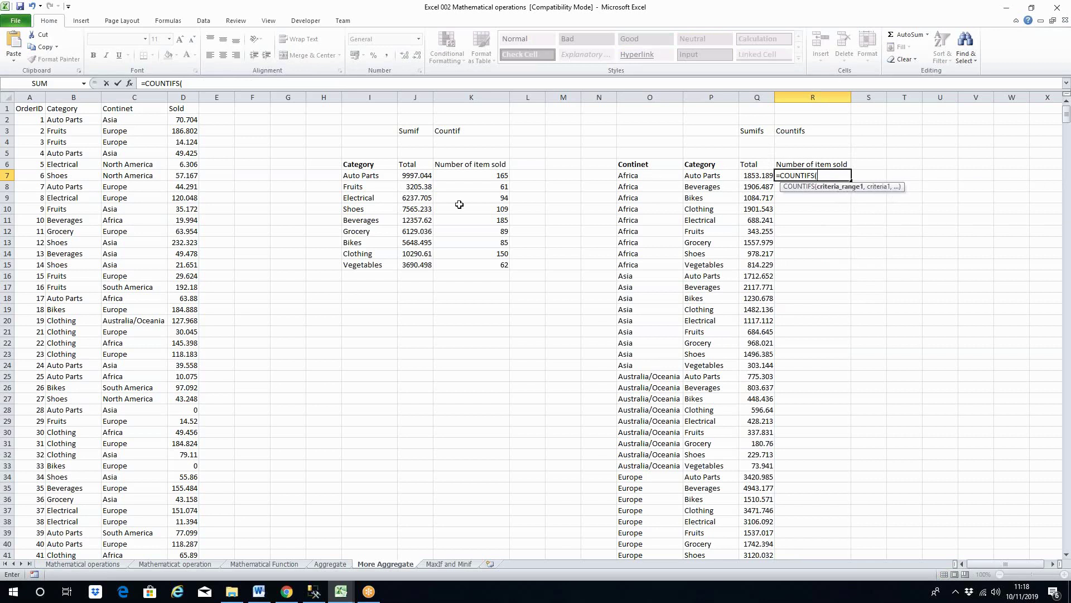
pyautogui.click(125, 121)
pyautogui.hotkey('ctrl', 'shift', 'Down')
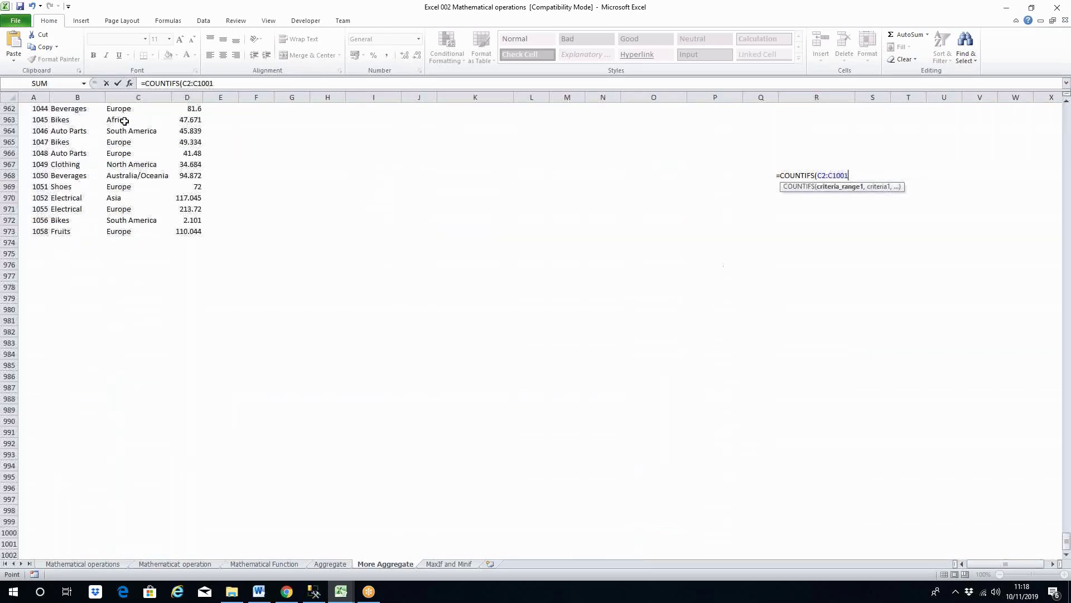
pyautogui.press('F4')
pyautogui.write(',')
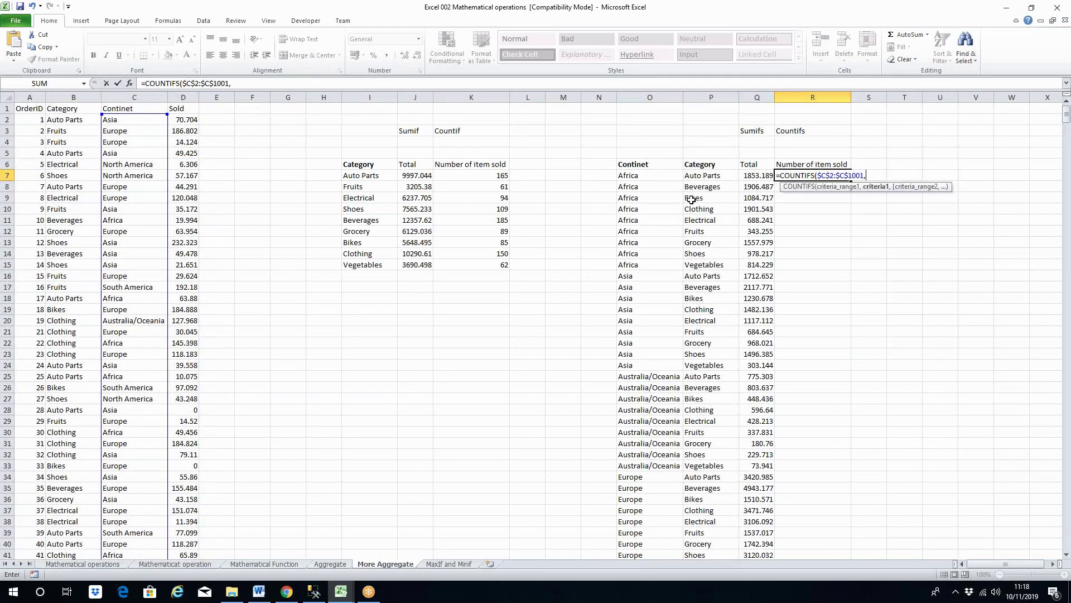
pyautogui.click(634, 176)
pyautogui.write(',')
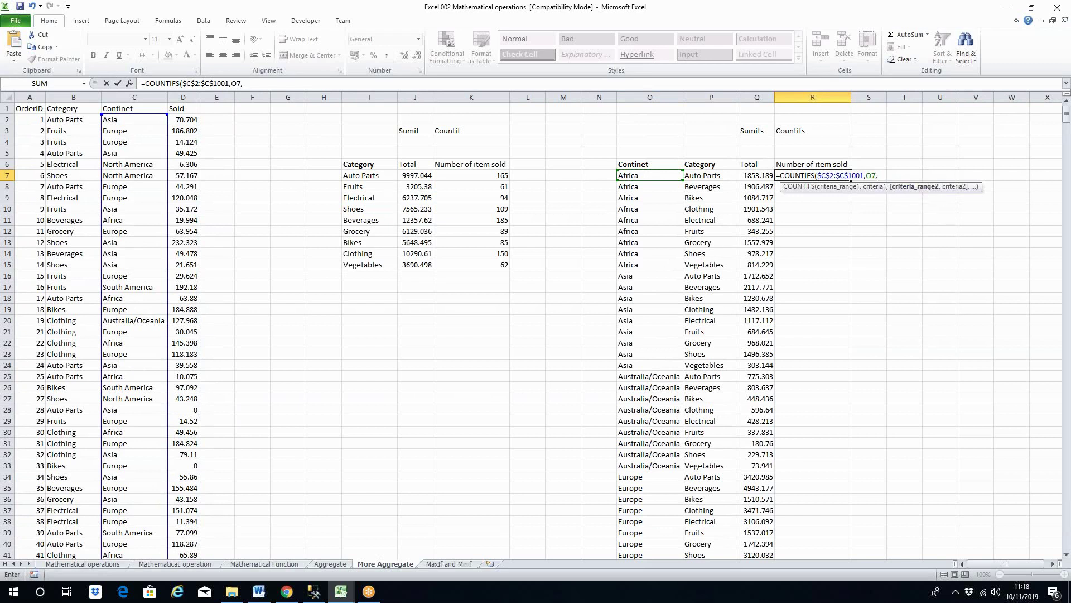
# Step: Complete the COUNTIFS formula in R7 by matching the Category range $B$2:$B$1001 to P7, and enter it
pyautogui.click(68, 119)
pyautogui.hotkey('ctrl', 'shift', 'Down')
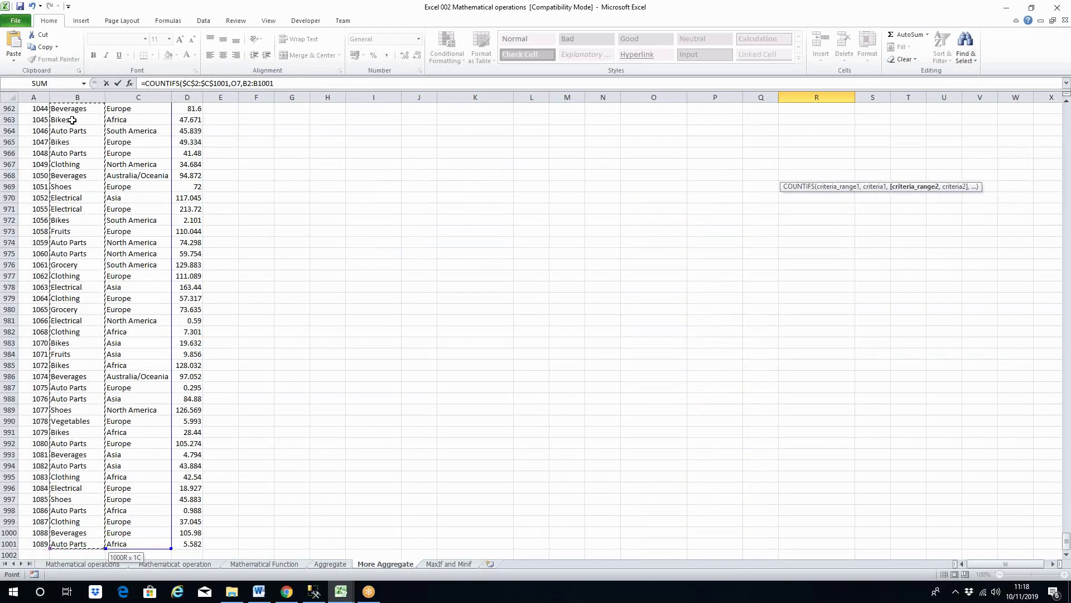
pyautogui.press('F4')
pyautogui.write(',')
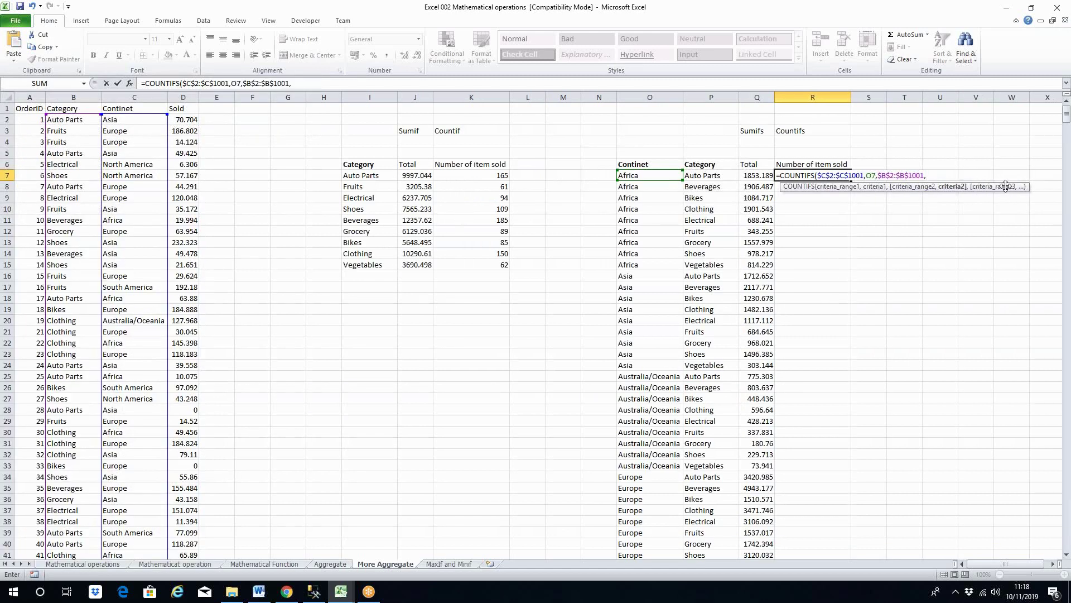
pyautogui.click(712, 177)
pyautogui.write(')')
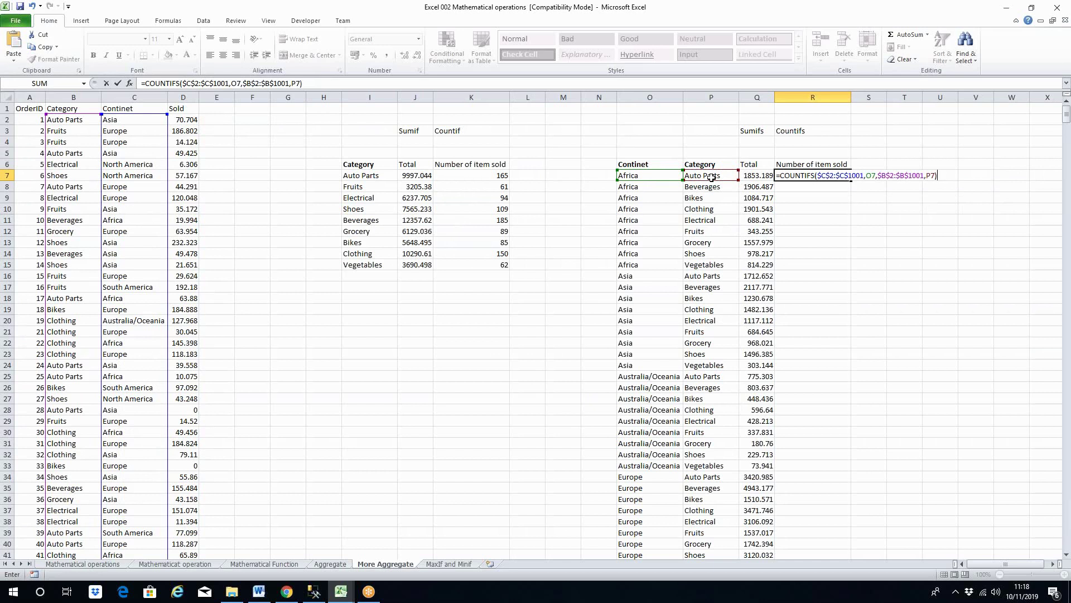
pyautogui.hotkey('ctrl', 'Return')
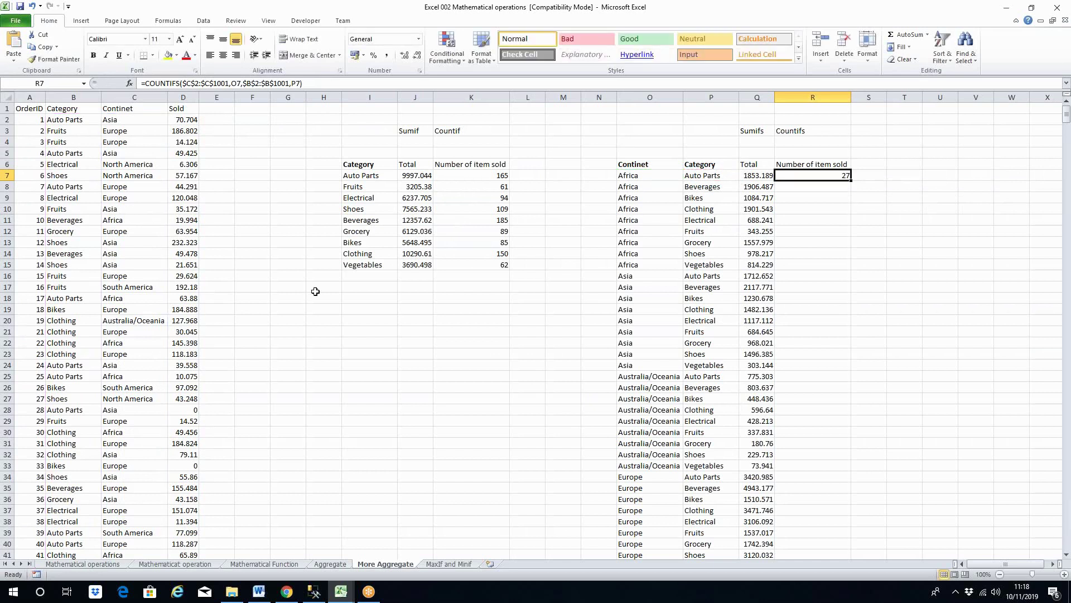
# Step: Fill the COUNTIFS formula in R7 down the second table's Number of item sold column and check the Africa and Auto Parts row
pyautogui.doubleClick(852, 177)
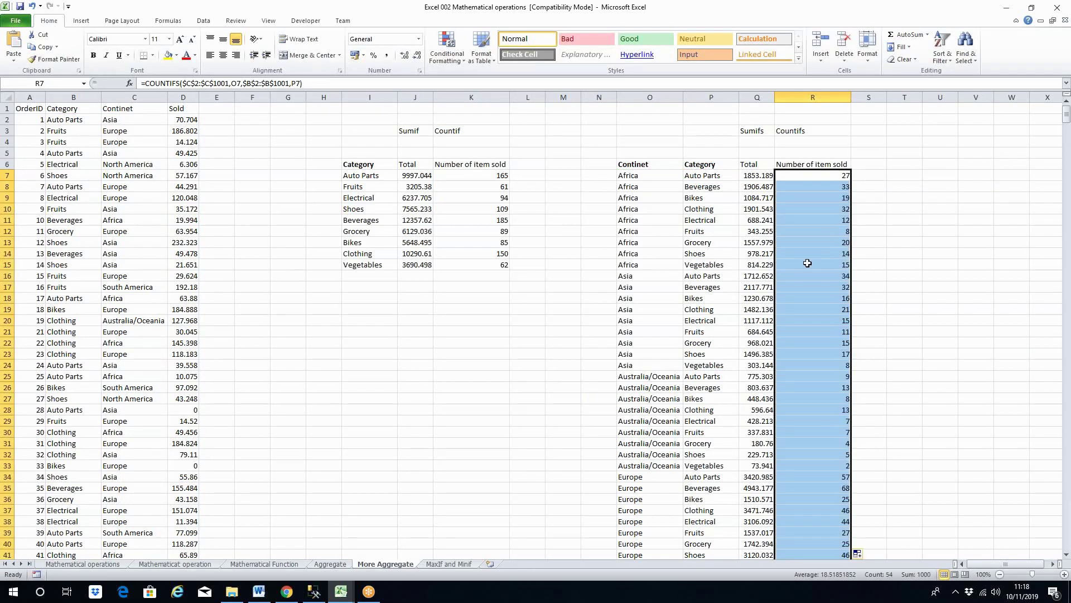
pyautogui.click(816, 308)
pyautogui.click(755, 175)
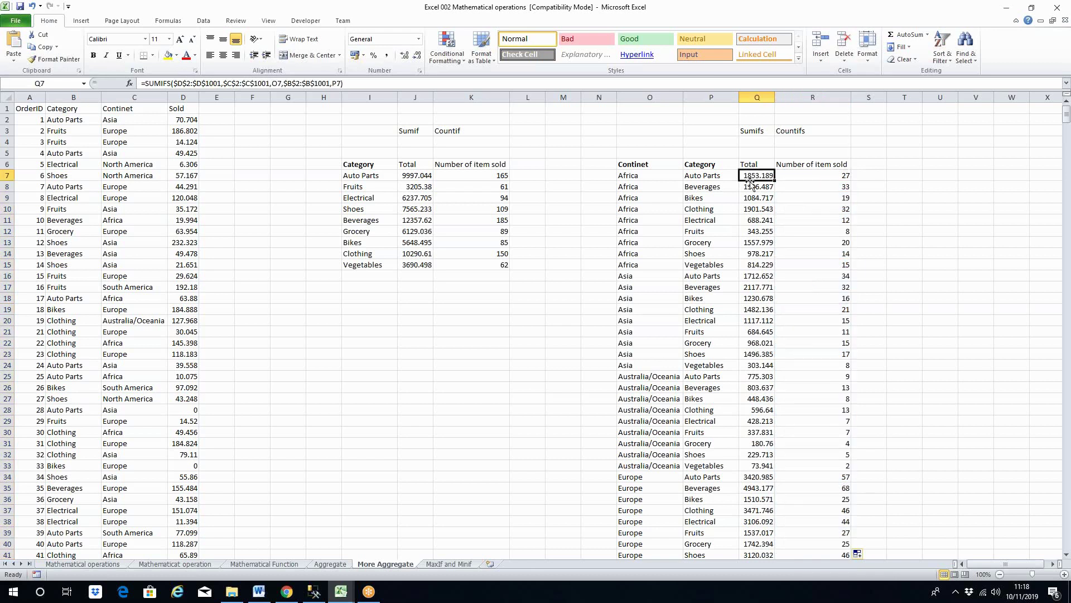
pyautogui.click(634, 178)
pyautogui.click(713, 175)
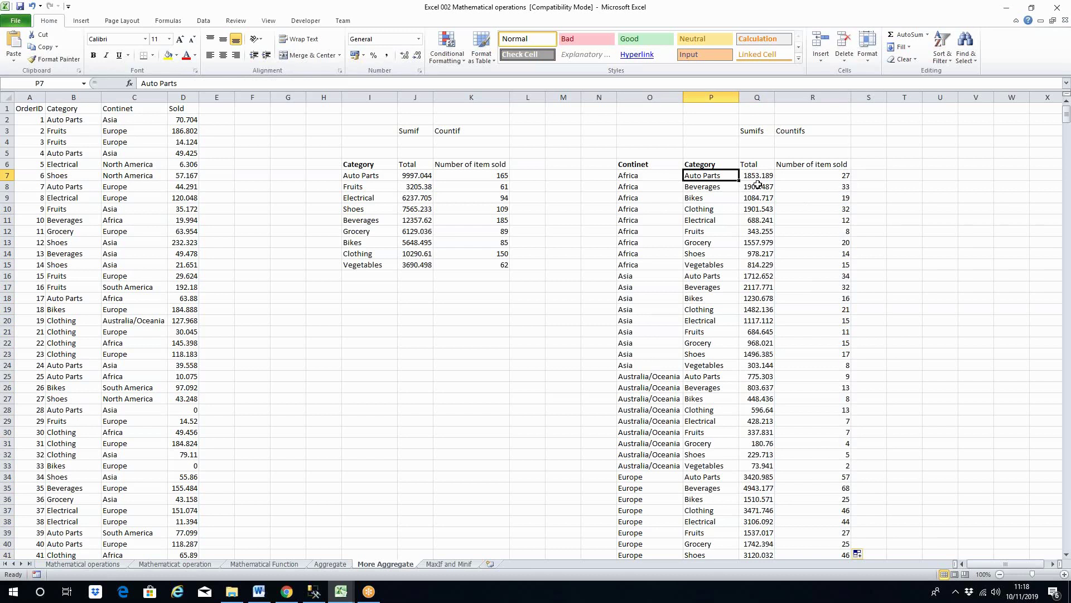
pyautogui.click(811, 180)
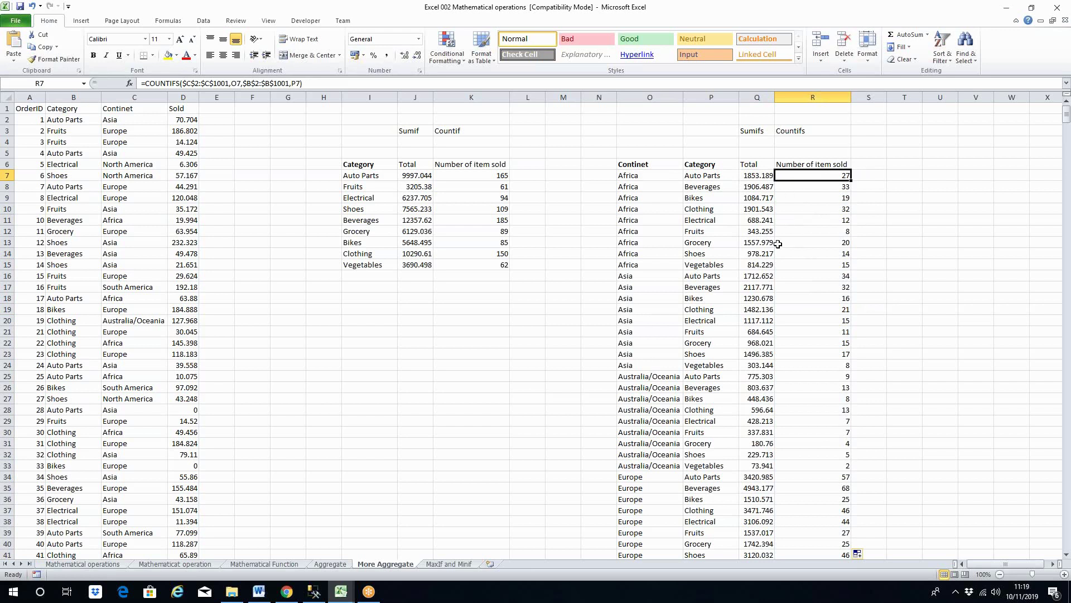
# Step: Examine the Continet data in column C against the Africa and Auto Parts item count in the second table
pyautogui.click(797, 201)
pyautogui.click(141, 110)
pyautogui.click(143, 153)
pyautogui.click(150, 186)
pyautogui.click(136, 110)
pyautogui.click(145, 164)
pyautogui.click(146, 207)
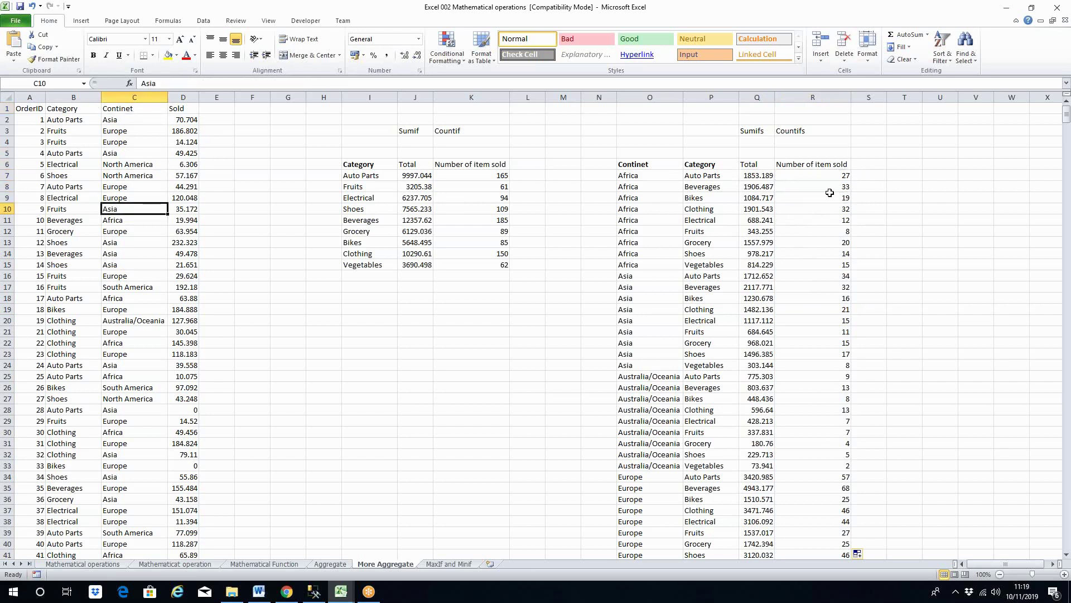
pyautogui.click(821, 175)
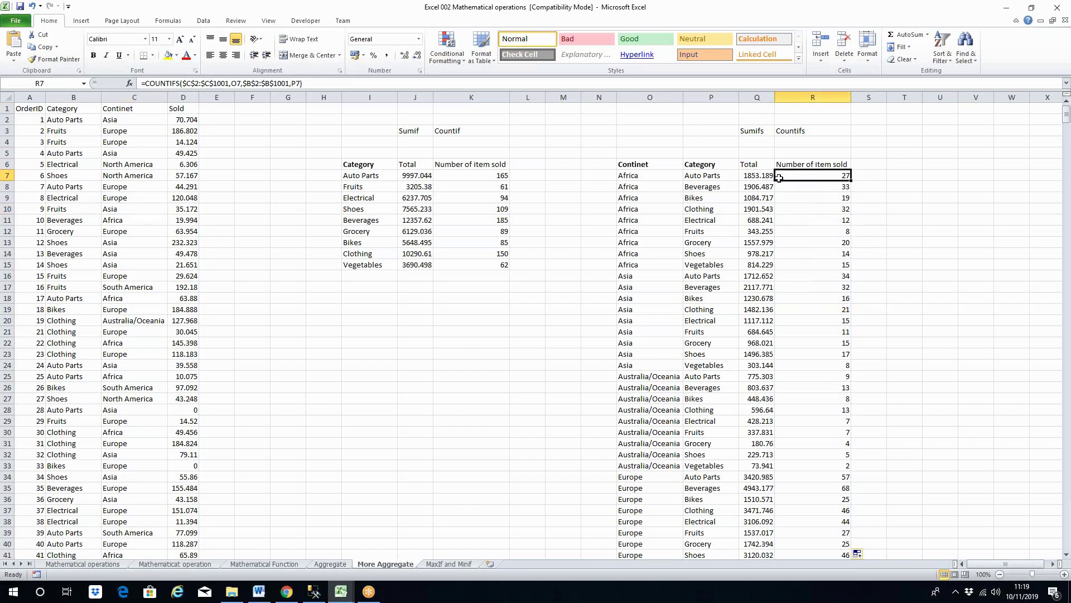
pyautogui.click(632, 177)
pyautogui.click(712, 176)
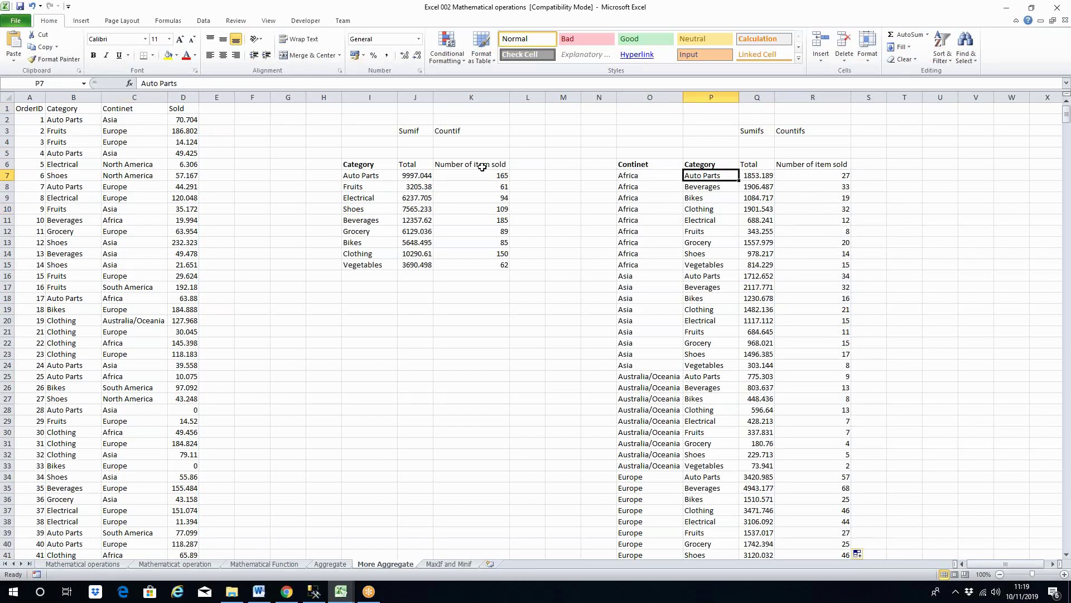
# Step: Add filters to the order data and filter the Continet column to Africa only
pyautogui.click(119, 111)
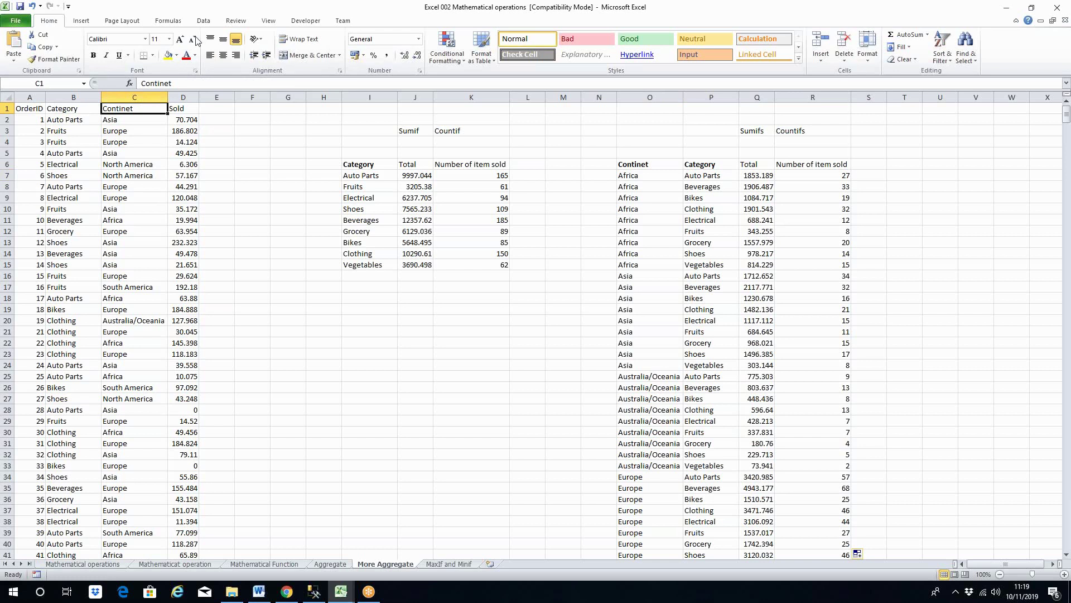
pyautogui.click(203, 21)
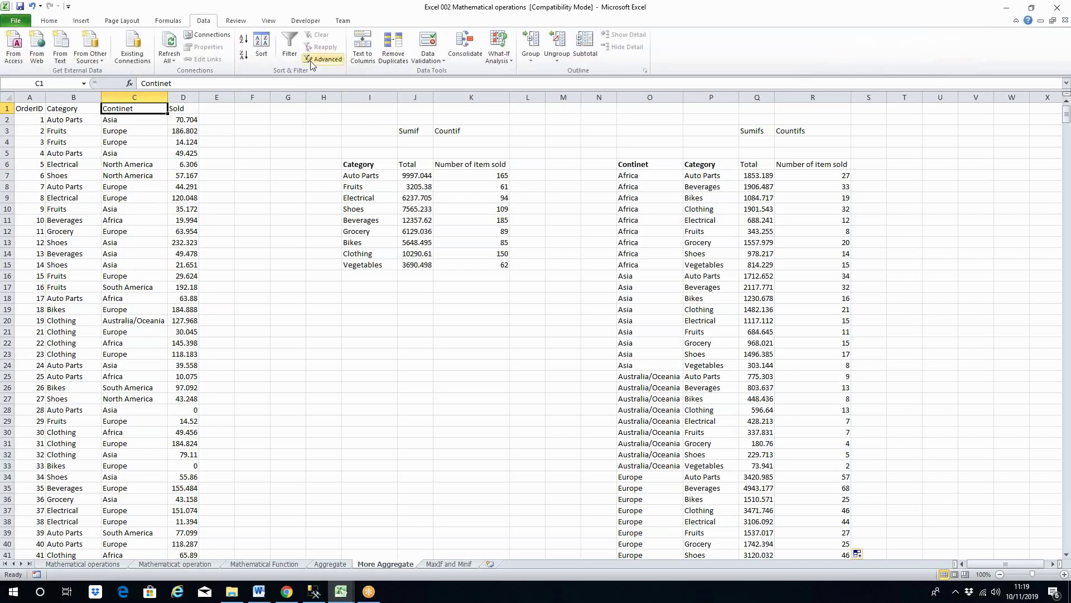
pyautogui.click(290, 48)
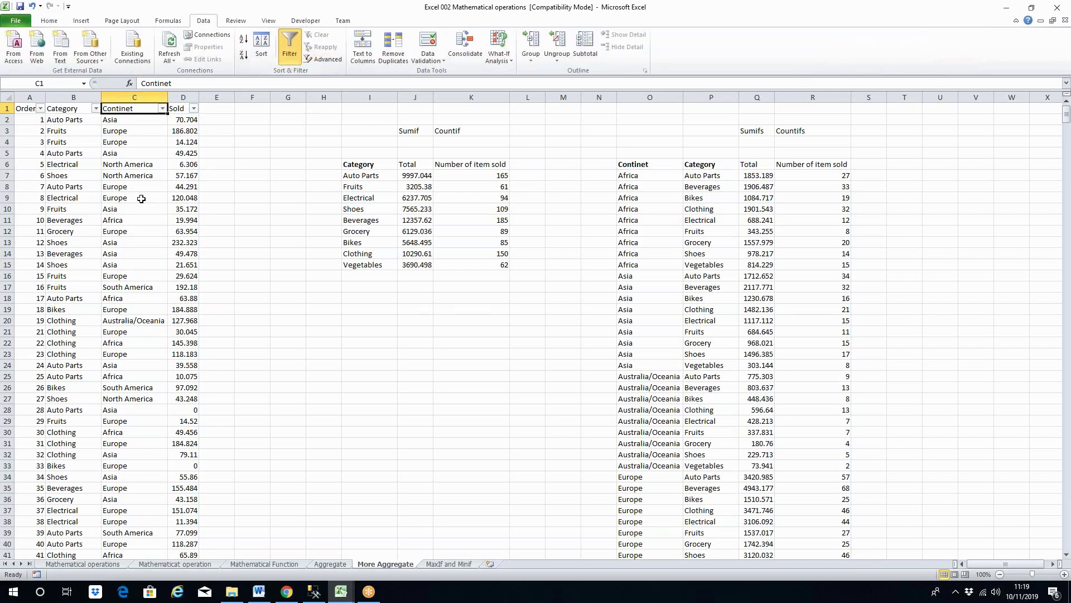
pyautogui.click(97, 109)
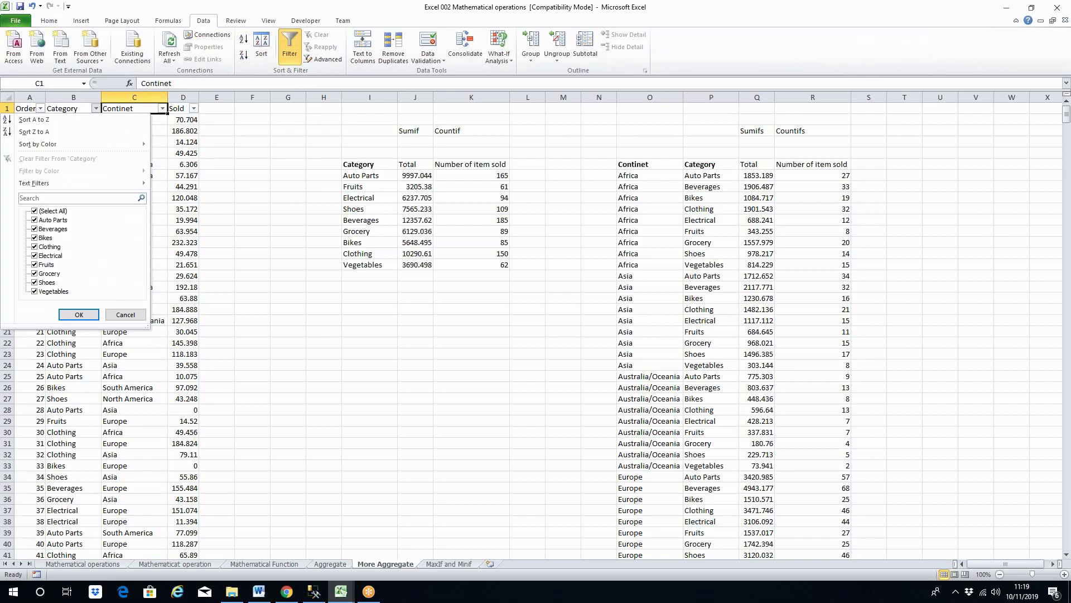
pyautogui.click(162, 109)
pyautogui.click(163, 109)
pyautogui.click(52, 211)
pyautogui.click(52, 220)
pyautogui.click(96, 315)
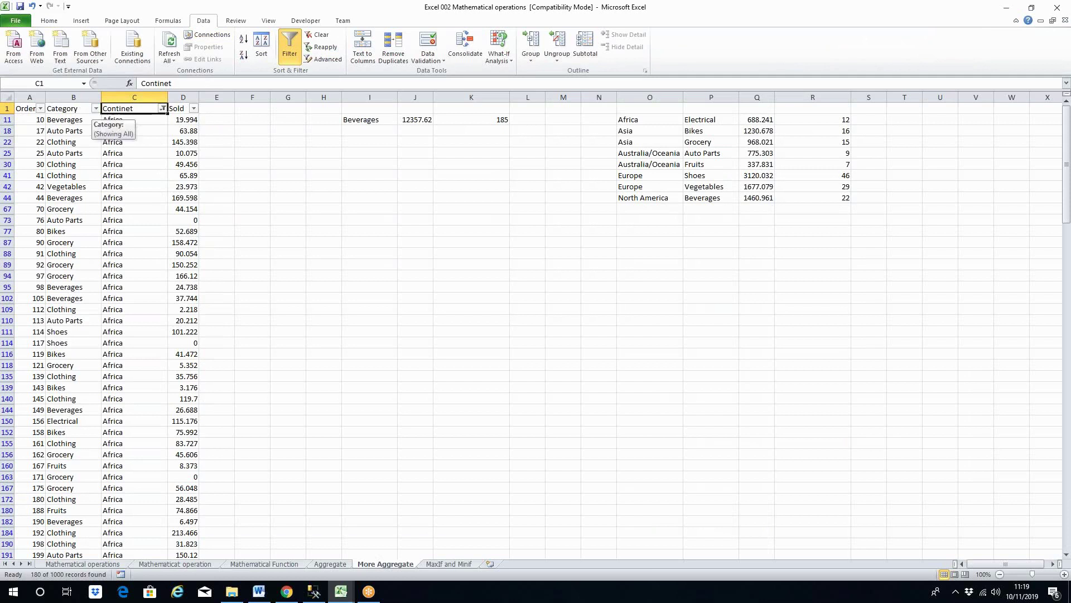
# Step: Filter the Category column to Auto Parts and select the visible Sold values to check their count and sum
pyautogui.click(96, 108)
pyautogui.click(41, 212)
pyautogui.click(43, 220)
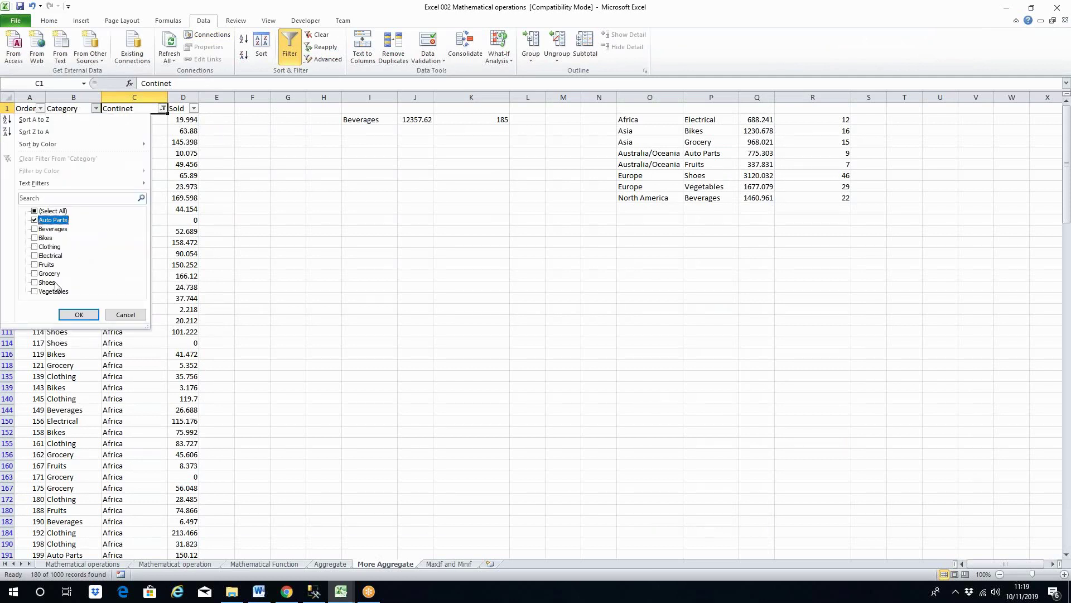
pyautogui.click(79, 314)
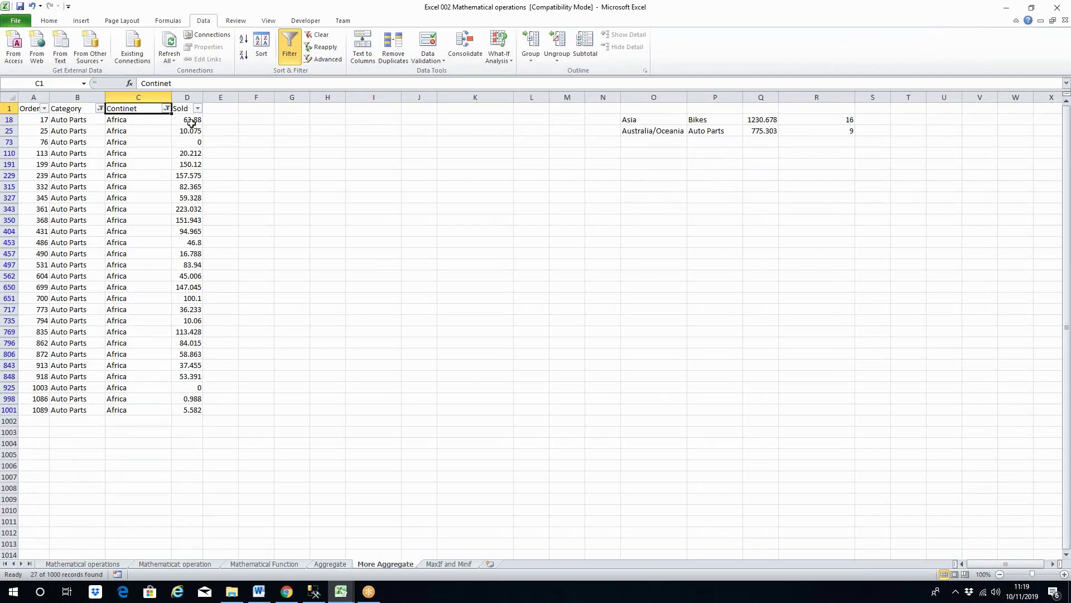
pyautogui.moveTo(191, 122); pyautogui.dragTo(190, 410)
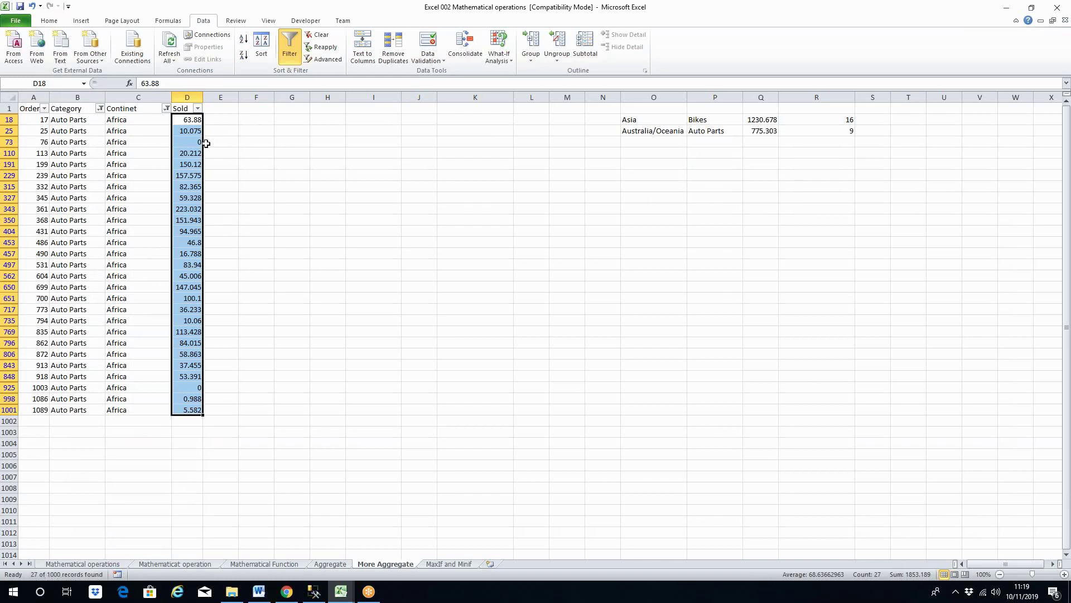
# Step: Show all values again in the Continet and Category filters and deselect the Sold values
pyautogui.click(167, 108)
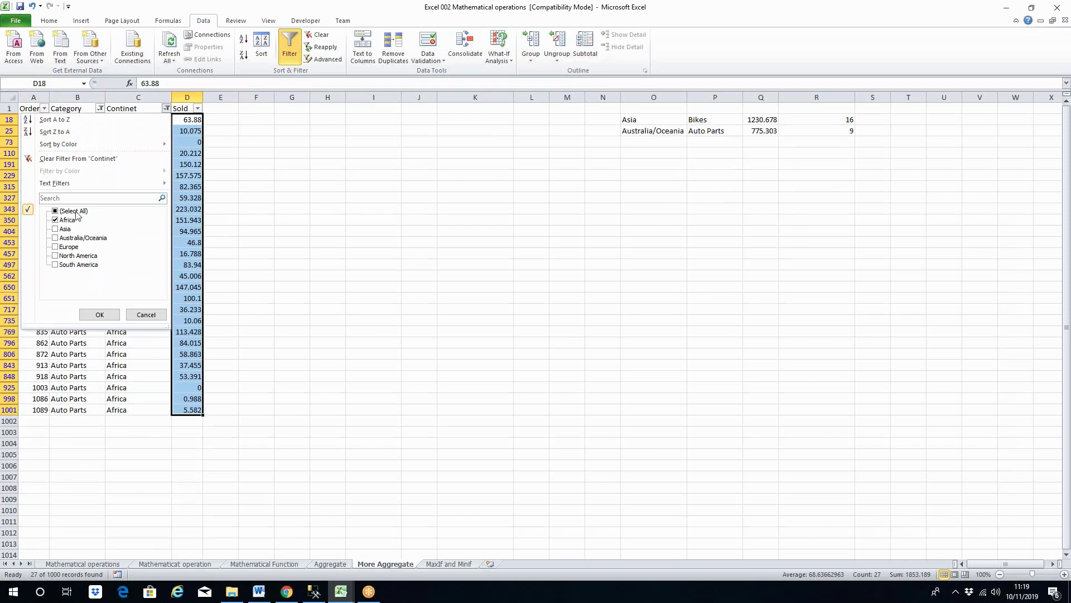
pyautogui.click(55, 211)
pyautogui.click(100, 314)
pyautogui.click(97, 109)
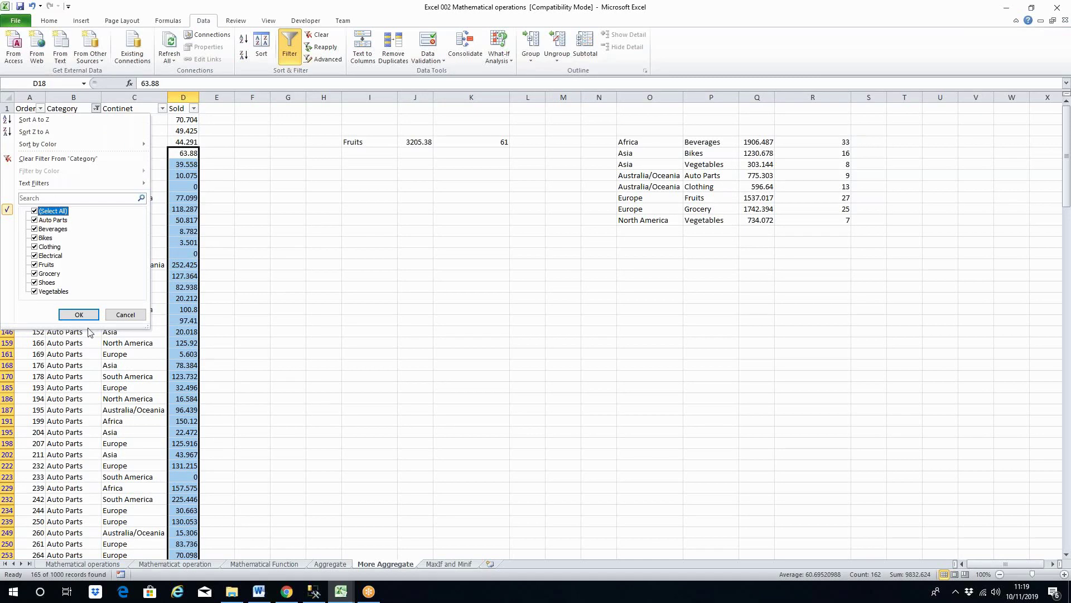
pyautogui.click(78, 315)
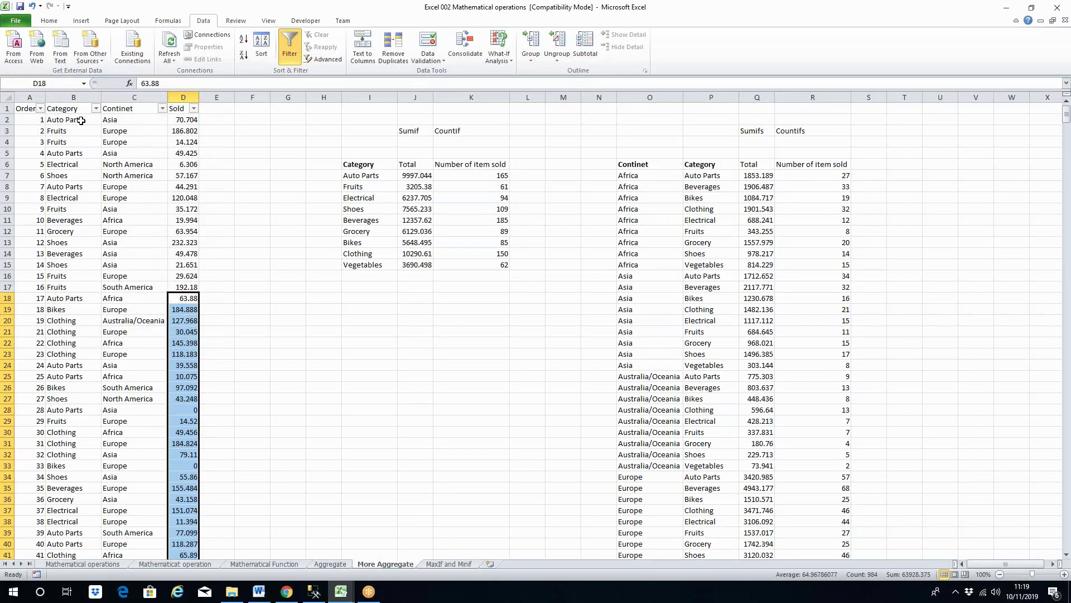
pyautogui.click(81, 120)
pyautogui.click(824, 186)
pyautogui.click(823, 267)
pyautogui.click(841, 367)
pyautogui.click(834, 233)
pyautogui.click(147, 186)
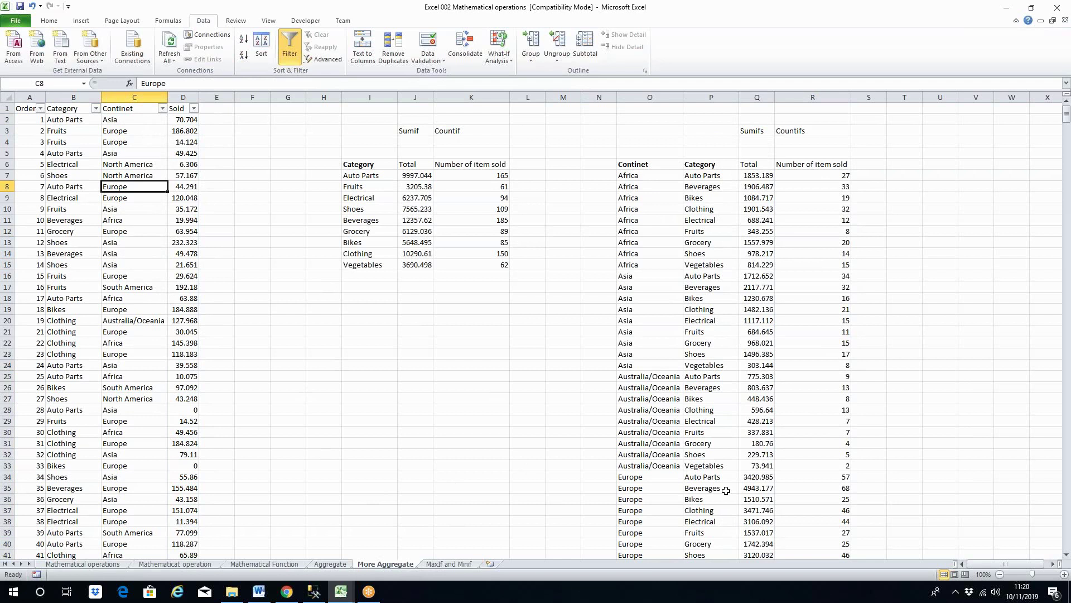
# Step: Open the MaxIf and Minif sheet and review the Category list in I7 to I15
pyautogui.click(453, 563)
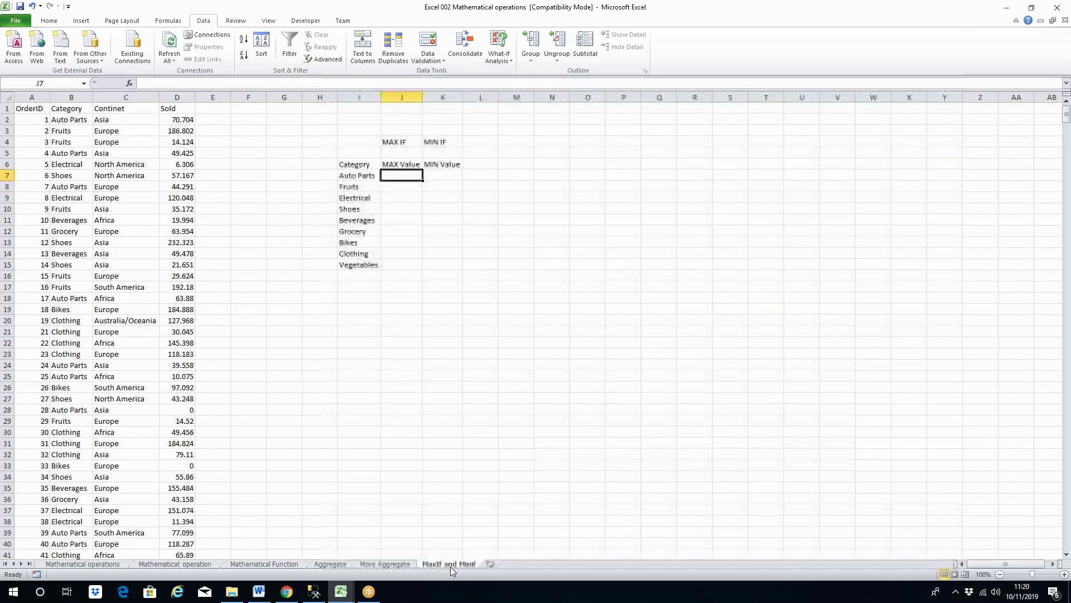
pyautogui.click(362, 166)
pyautogui.click(363, 196)
pyautogui.click(363, 229)
pyautogui.click(366, 177)
pyautogui.click(360, 188)
pyautogui.click(360, 209)
pyautogui.click(360, 231)
pyautogui.click(359, 254)
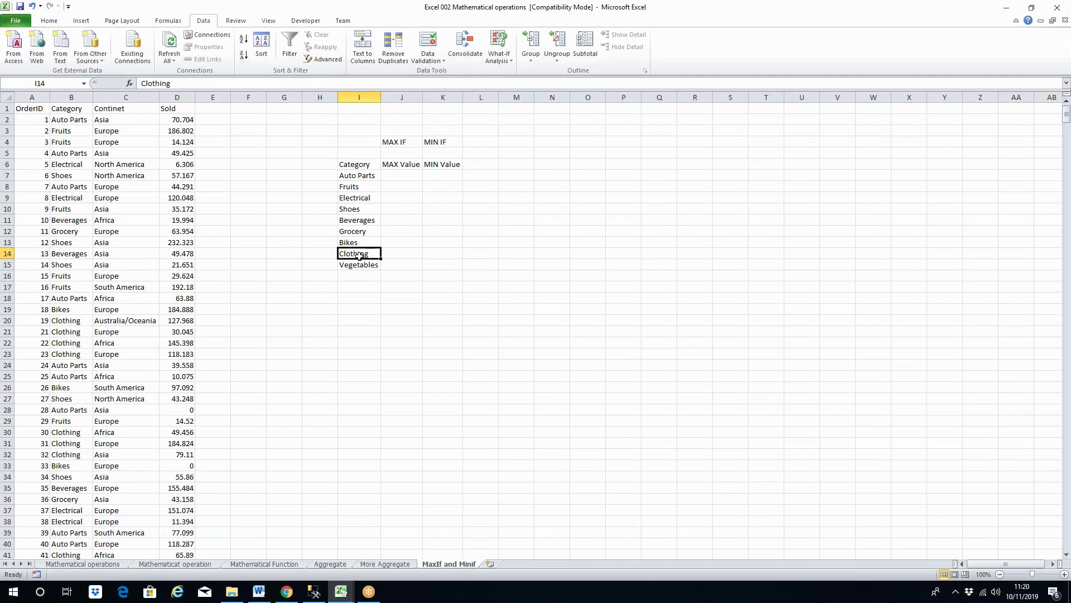
pyautogui.click(365, 220)
pyautogui.click(365, 177)
# Step: Try entering =maxif in the MAX Value cell J7 for Auto Parts
pyautogui.click(395, 175)
pyautogui.write('=')
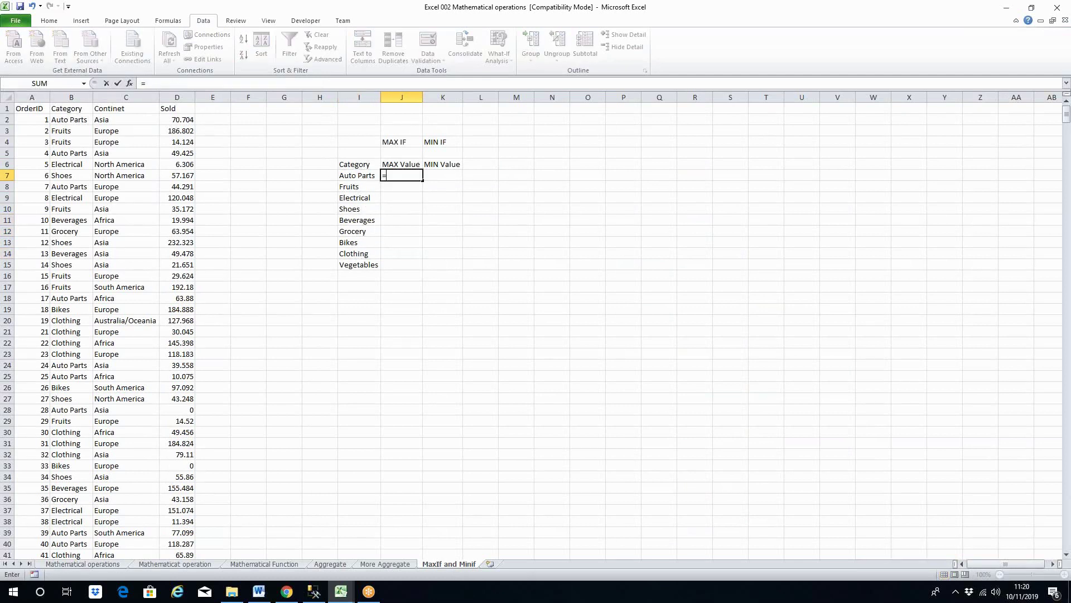
pyautogui.write('maxif')
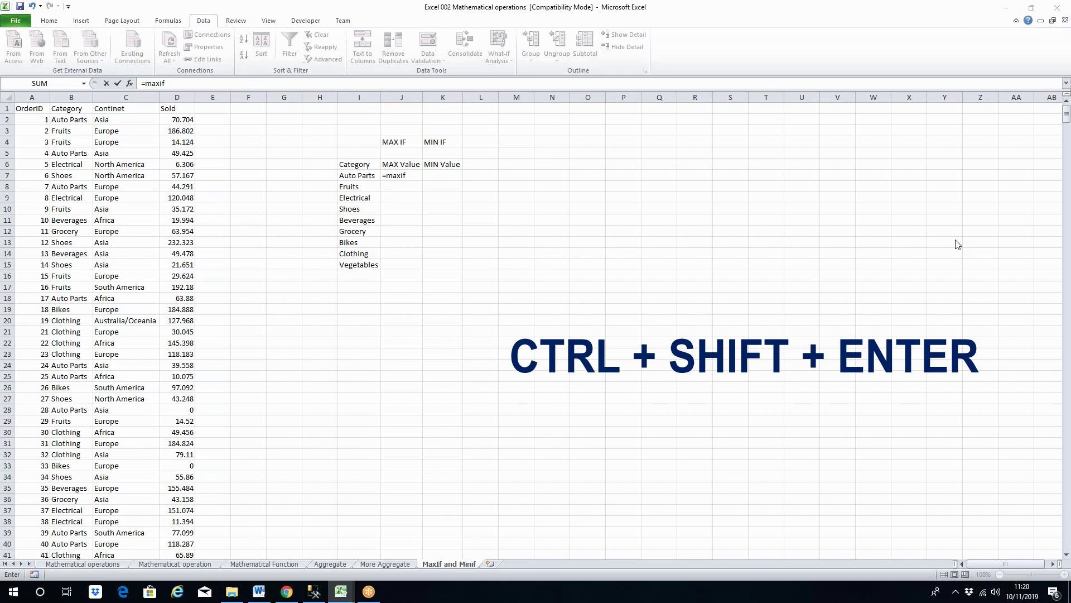
# Step: Put the note "Ctrl+shift+Enter" in N5 and fit column N's width to it
pyautogui.click(555, 151)
pyautogui.write('Ctrl+shift+Enter')
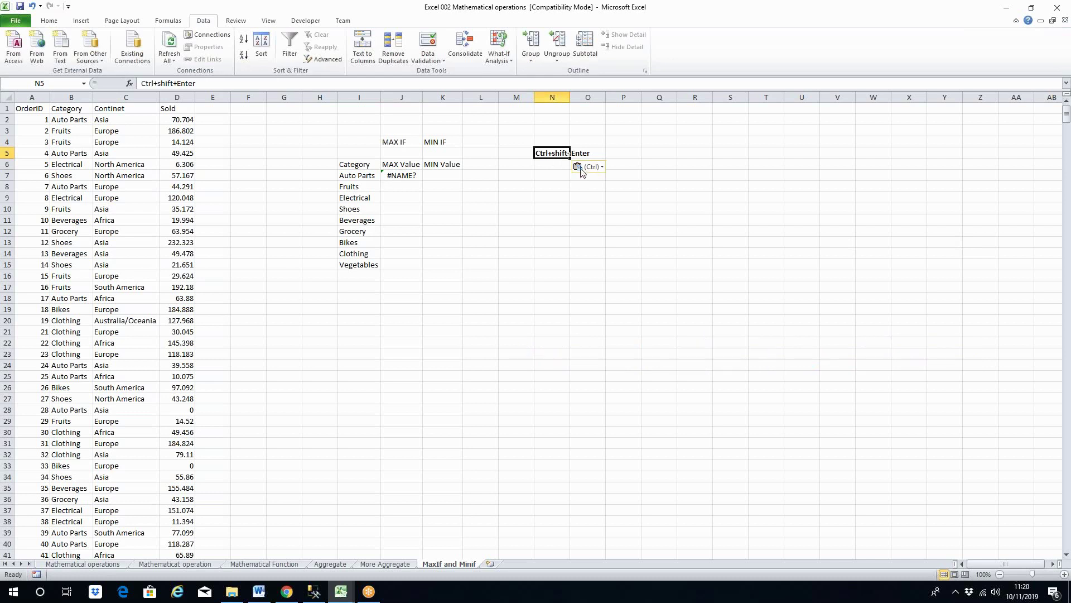
pyautogui.doubleClick(570, 98)
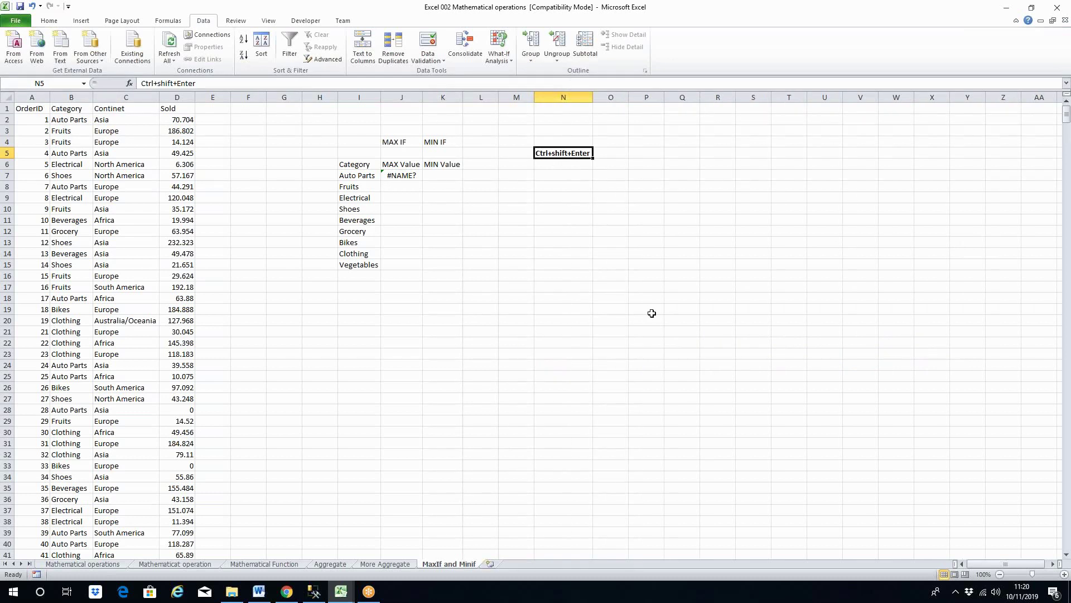
# Step: Replace the content of J7 with the start of a formula that nests IF inside MAX
pyautogui.click(402, 176)
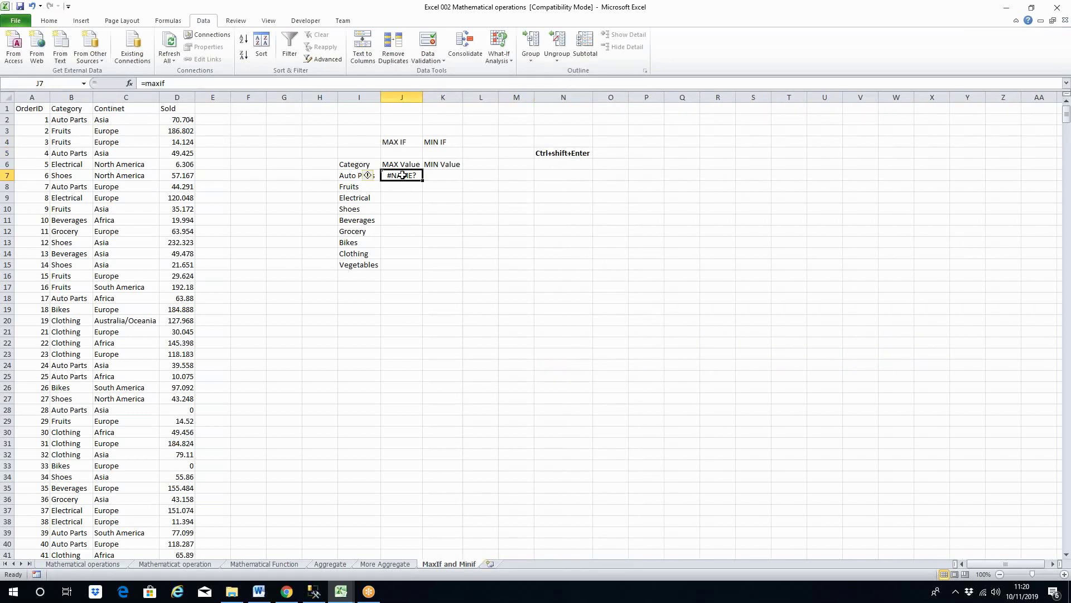
pyautogui.write('=')
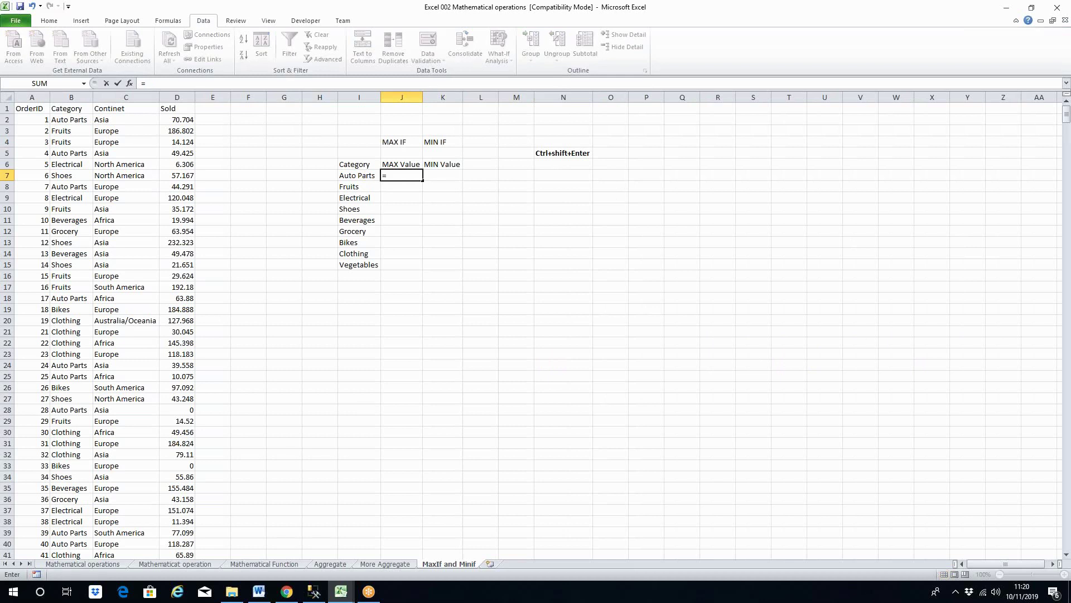
pyautogui.write('max')
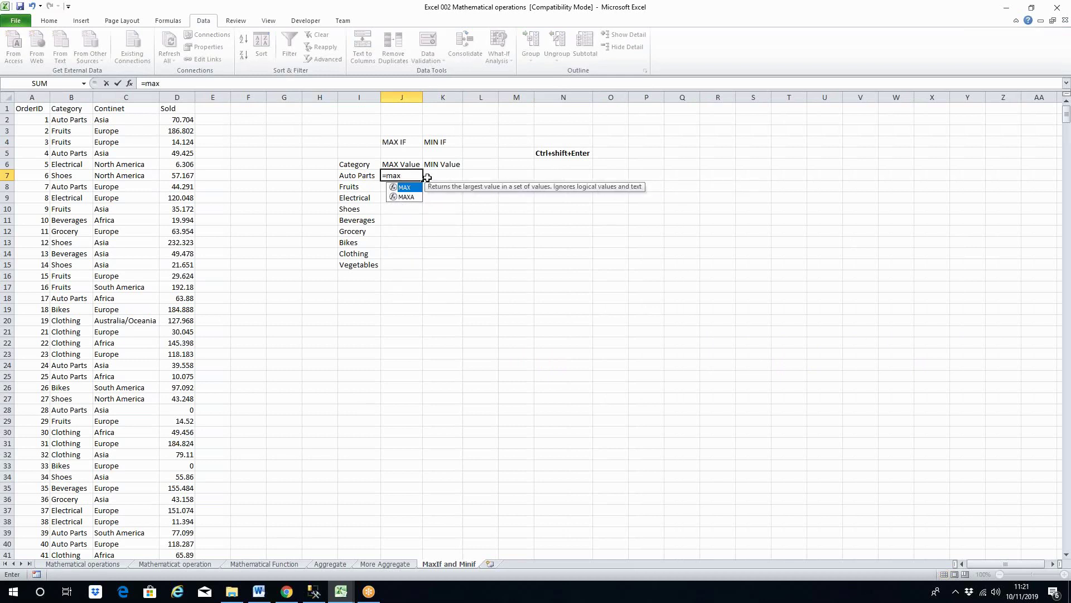
pyautogui.doubleClick(411, 188)
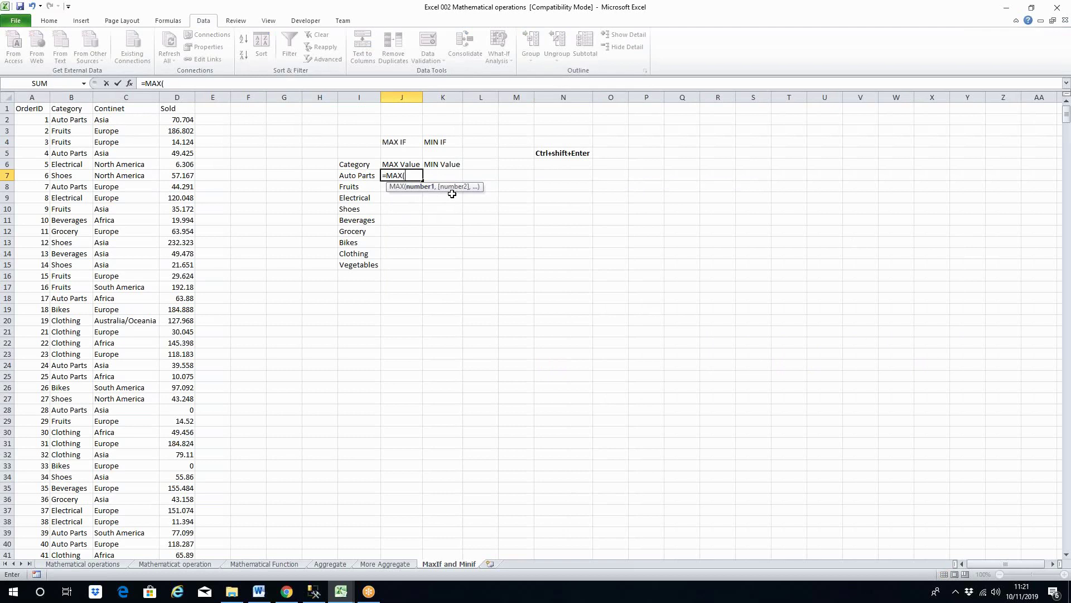
pyautogui.write('if')
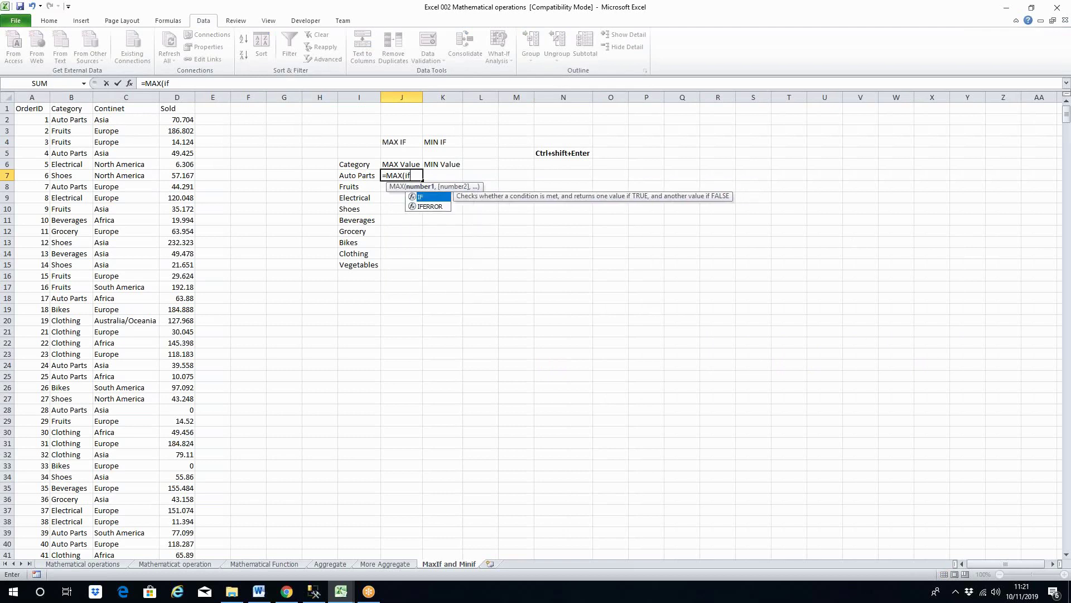
pyautogui.doubleClick(430, 194)
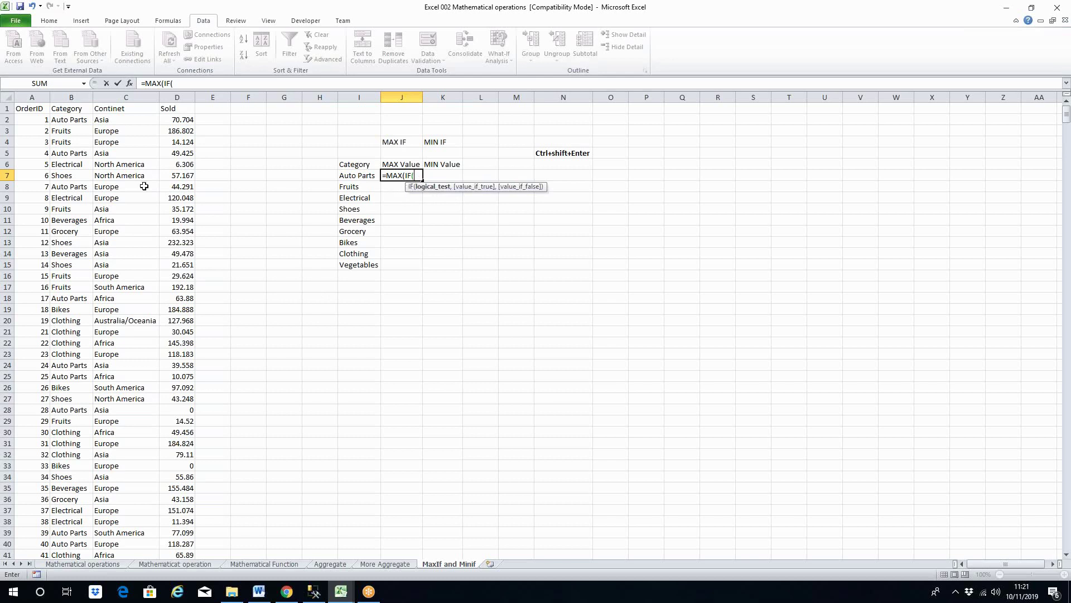
# Step: Set the IF condition in J7 to test whether the Category range $B$2:$B$1001 equals I7
pyautogui.click(71, 122)
pyautogui.hotkey('ctrl', 'shift', 'Down')
pyautogui.hotkey('ctrl', 'BackSpace')
pyautogui.press('F4')
pyautogui.write('=')
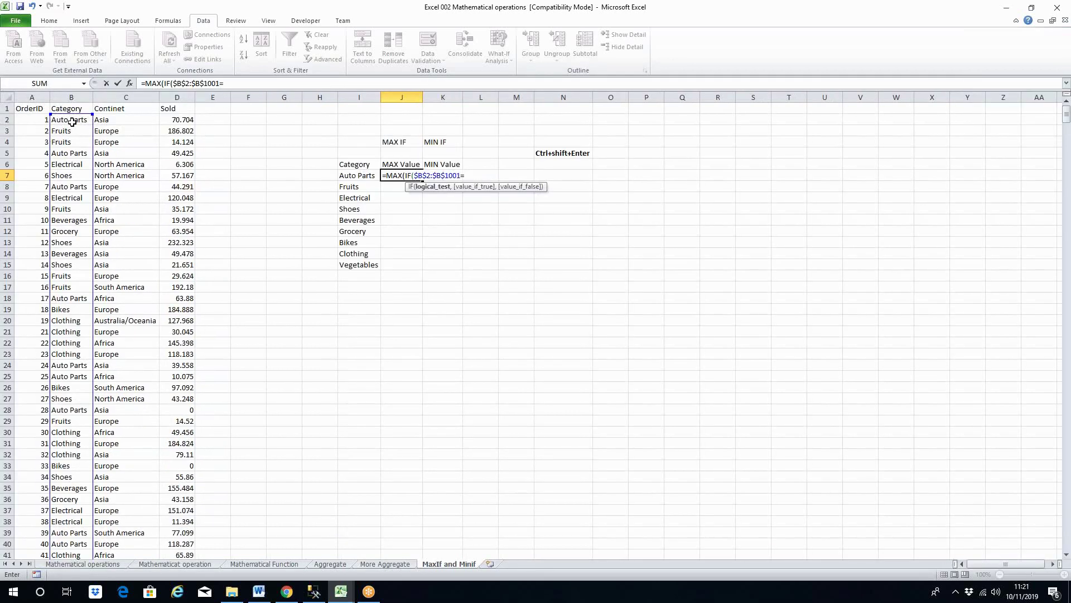
pyautogui.click(356, 177)
pyautogui.write(',')
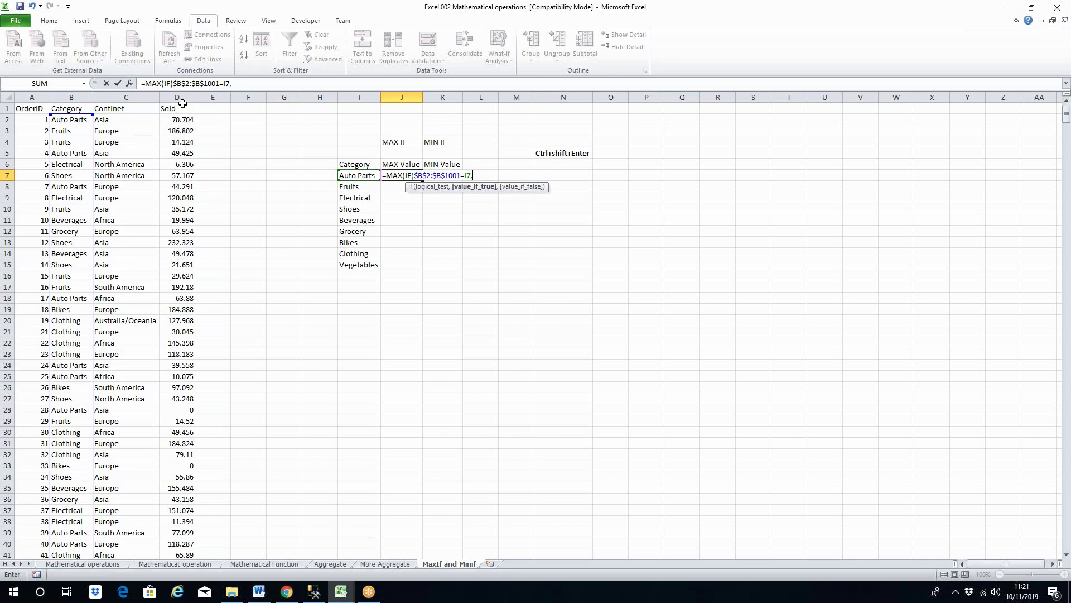
# Step: Complete the MAX(IF formula in J7 with the absolute Sold range $D$2:$D$1001 as value if true, accepting the proposed bracket correction
pyautogui.click(176, 120)
pyautogui.hotkey('ctrl', 'shift', 'Down')
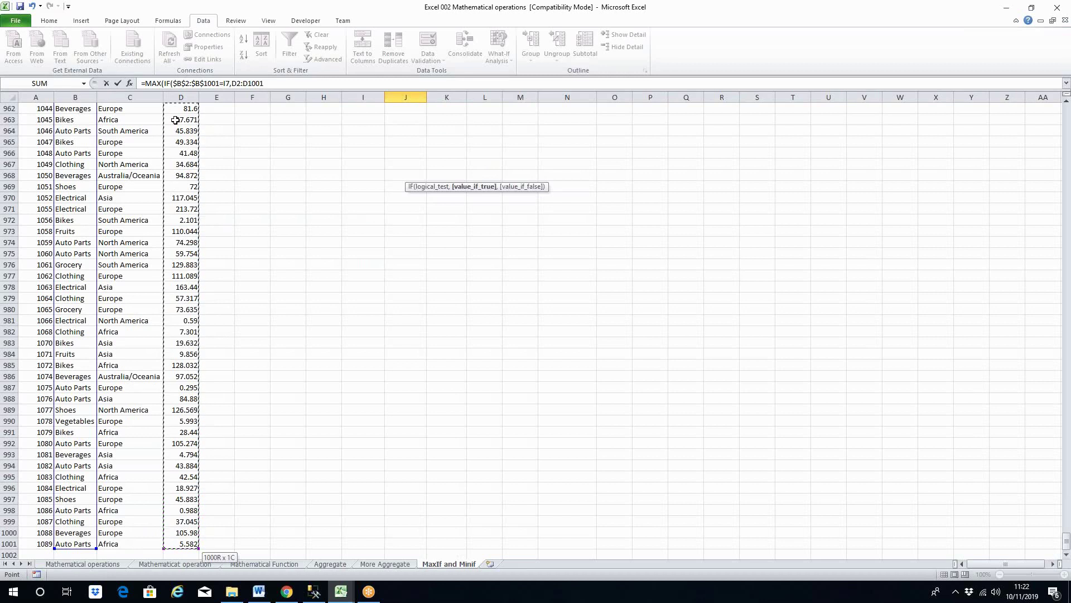
pyautogui.press('F4')
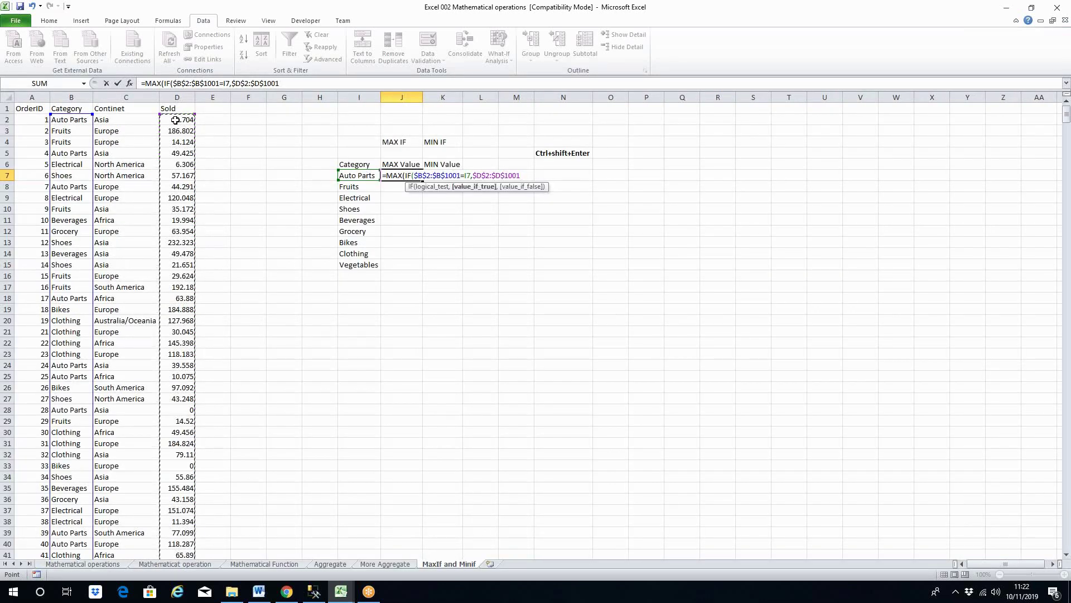
pyautogui.write('))')
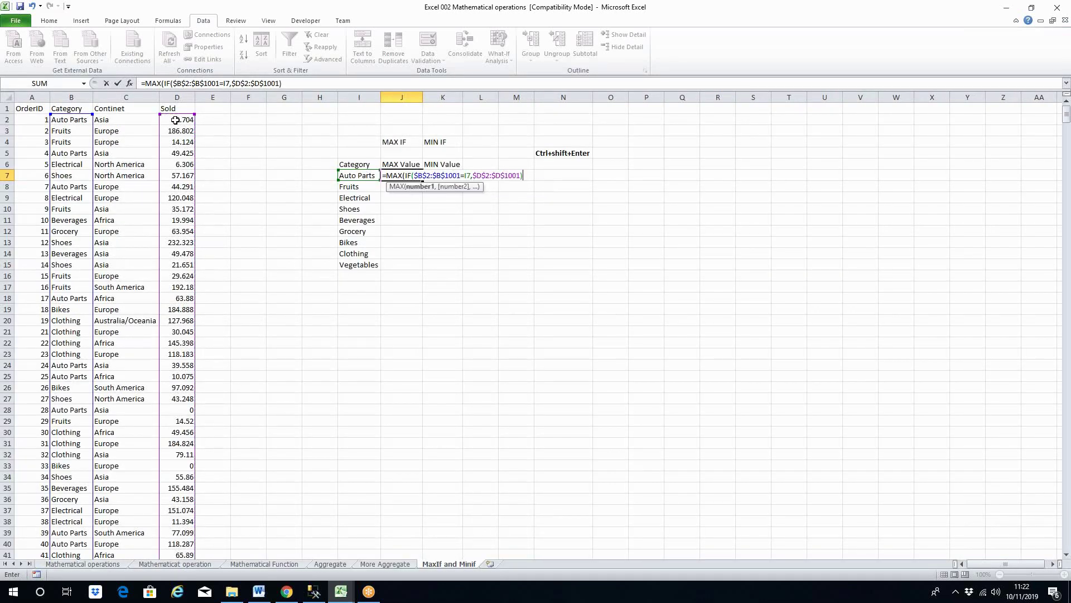
pyautogui.hotkey('ctrl', 'shift', 'Return')
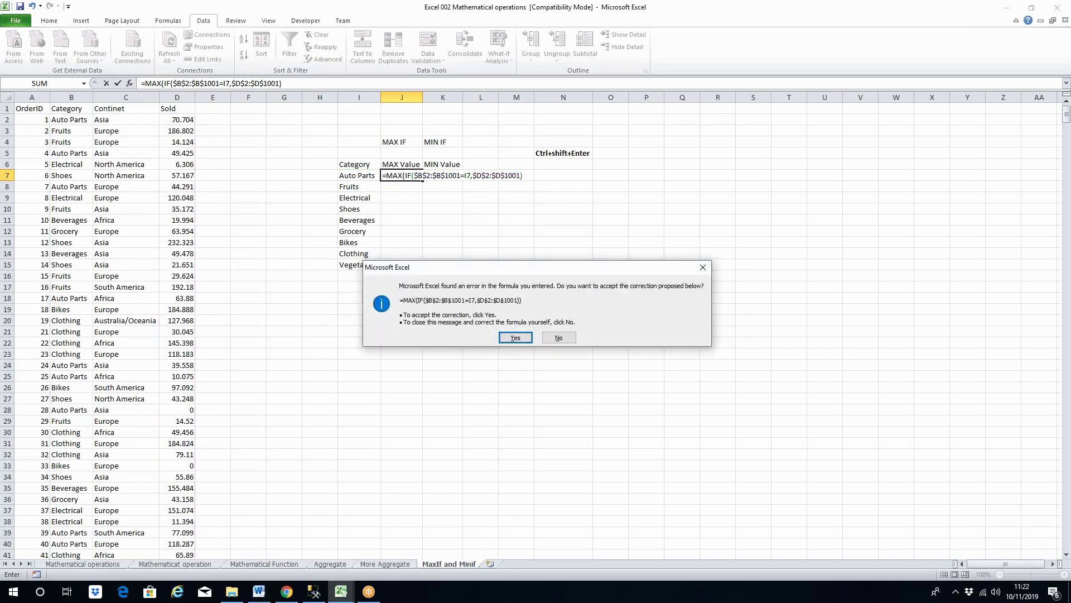
pyautogui.press('Return')
# Step: Fill the MAX formula from J7 down through J15 and check the copied formulas
pyautogui.click(417, 177)
pyautogui.moveTo(424, 183); pyautogui.dragTo(426, 273)
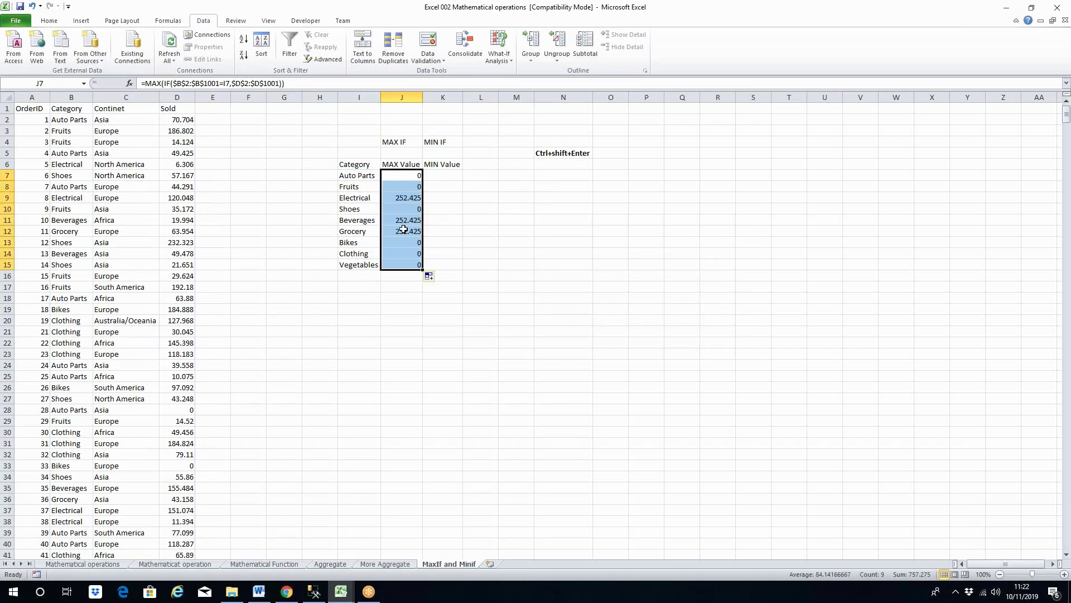
pyautogui.click(402, 243)
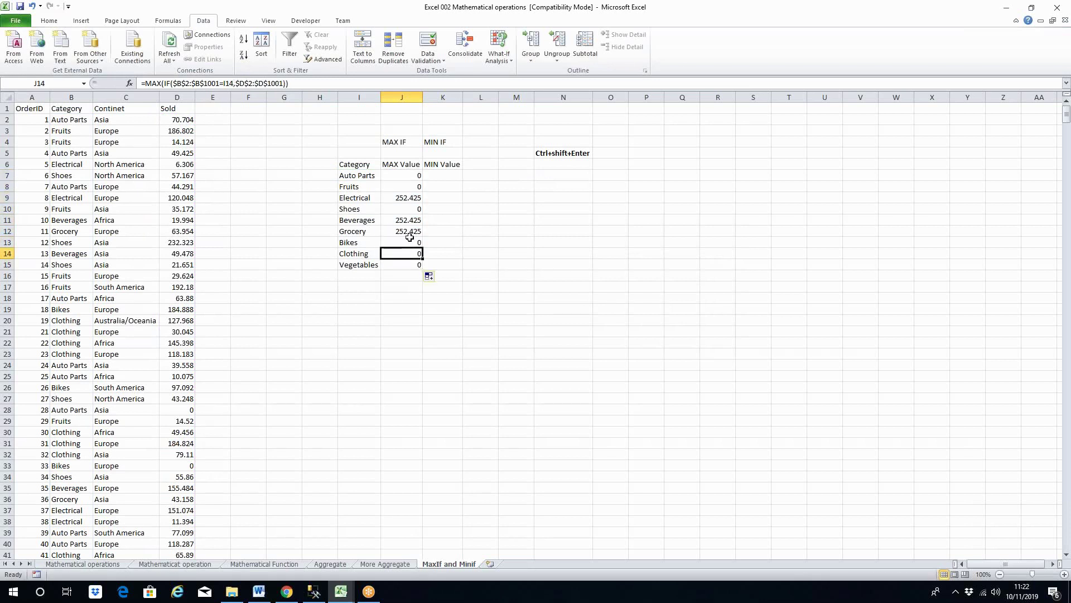
pyautogui.click(359, 189)
pyautogui.click(406, 189)
pyautogui.click(404, 241)
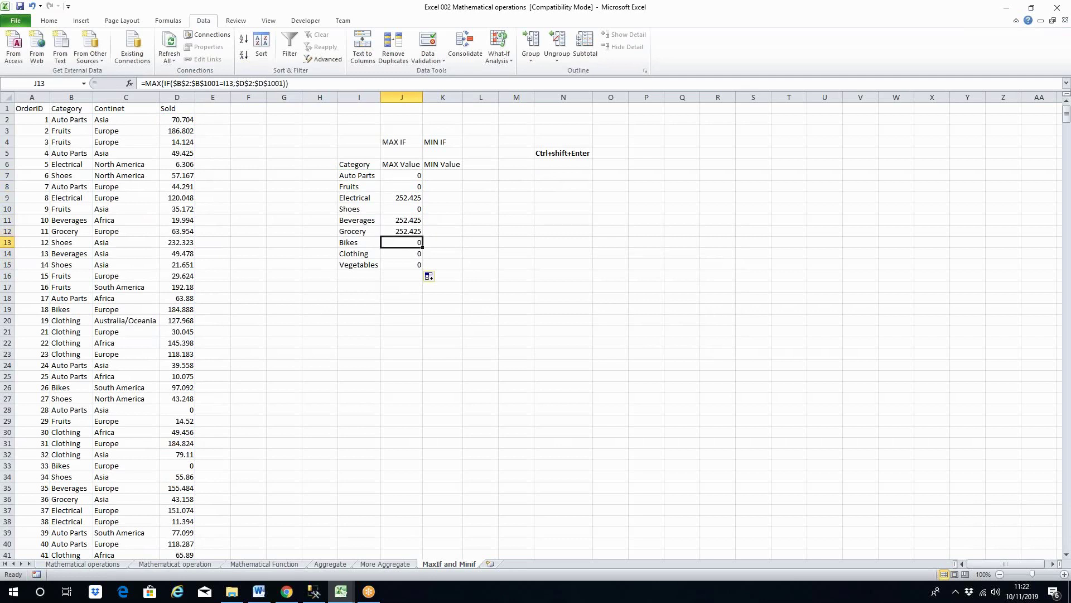
# Step: Re-enter the J7 formula as an array formula and fill it down through J15
pyautogui.click(405, 176)
pyautogui.doubleClick(411, 176)
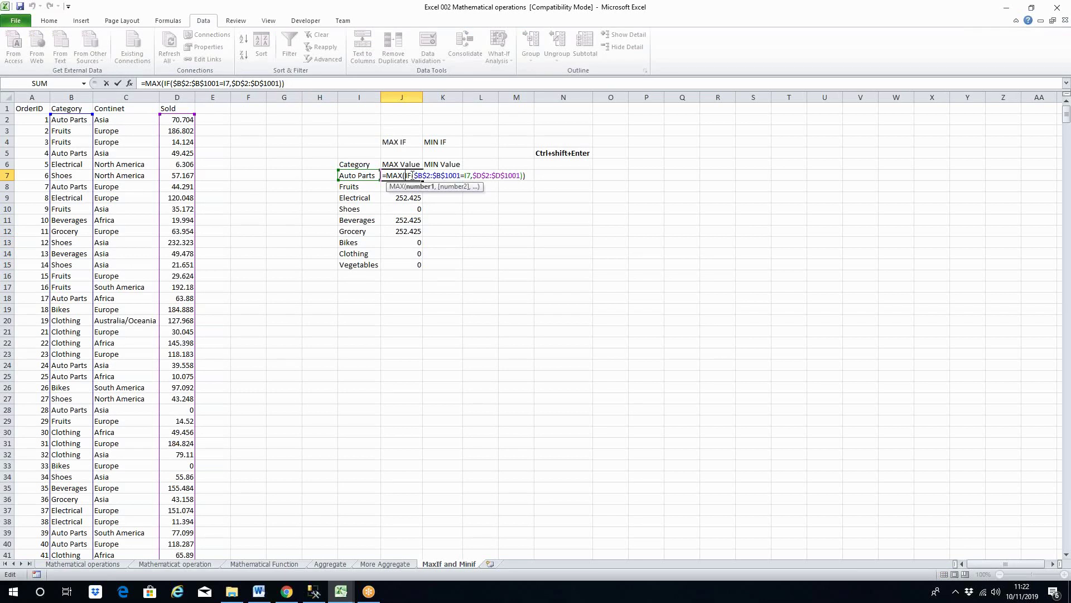
pyautogui.hotkey('ctrl', 'shift', 'Return')
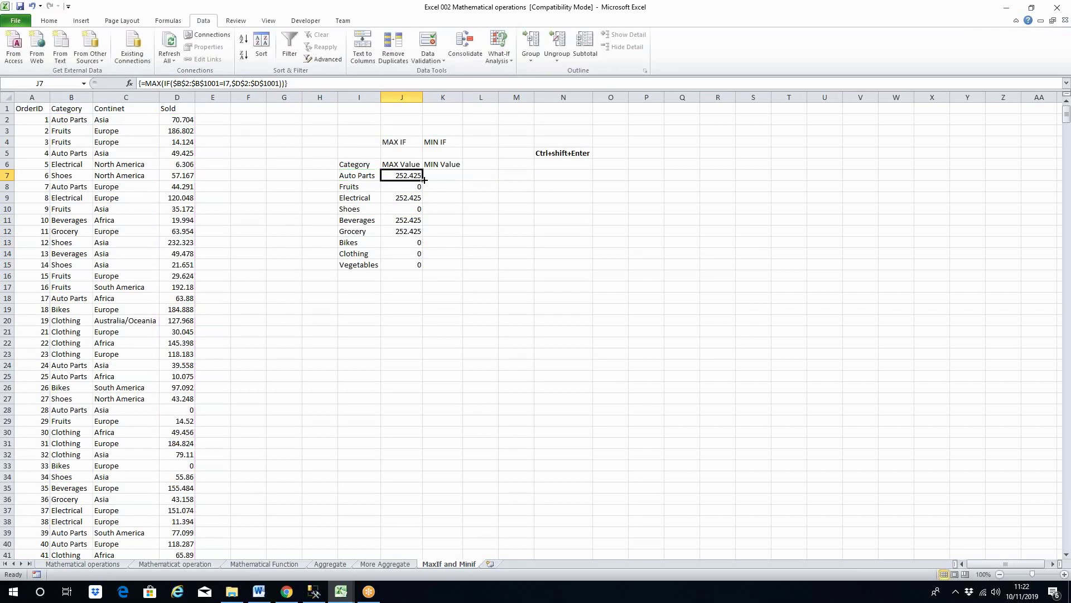
pyautogui.moveTo(424, 181); pyautogui.dragTo(415, 266)
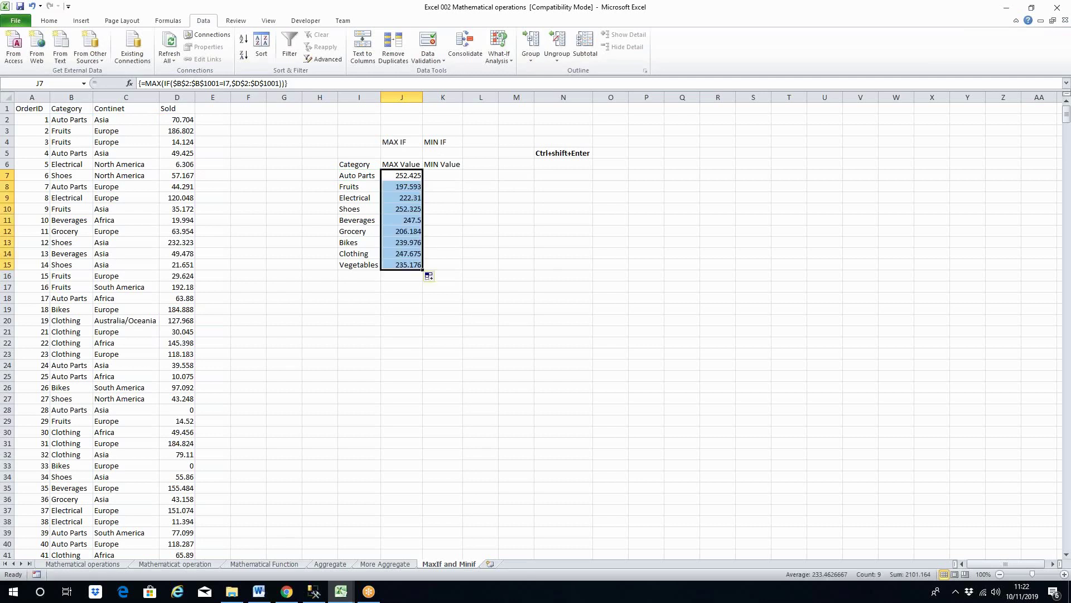
pyautogui.click(397, 177)
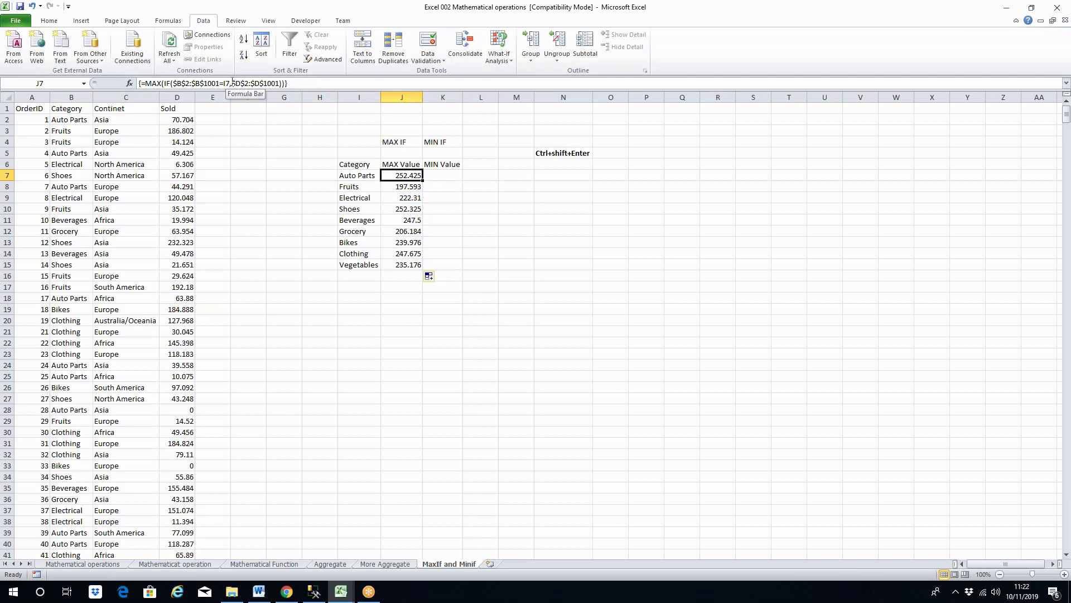
# Step: Start a formula in the MIN Value cell K7 for Auto Parts that nests IF inside MIN
pyautogui.click(441, 175)
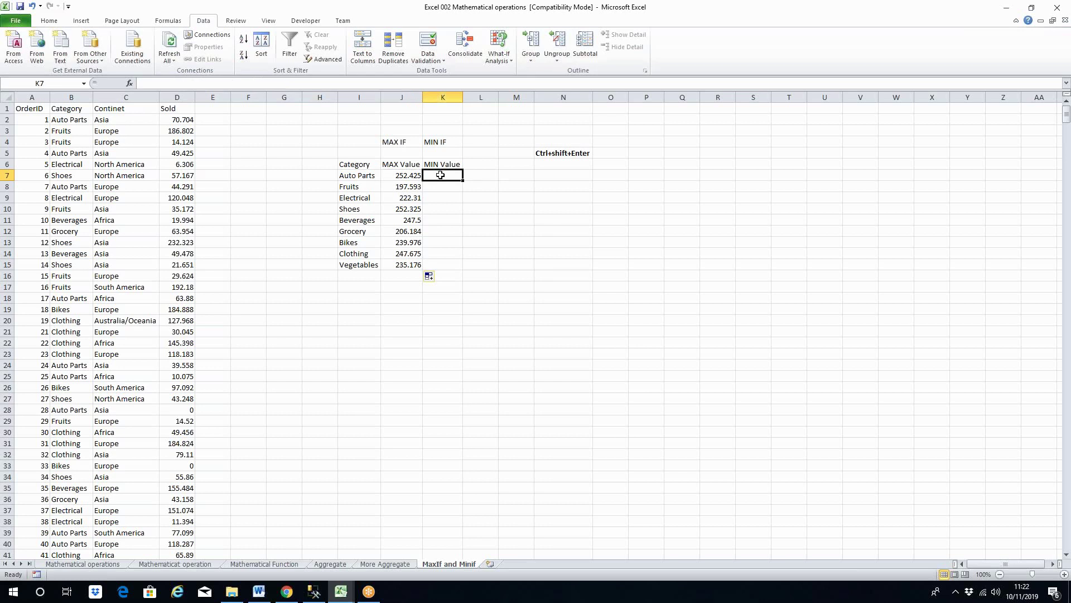
pyautogui.write('=')
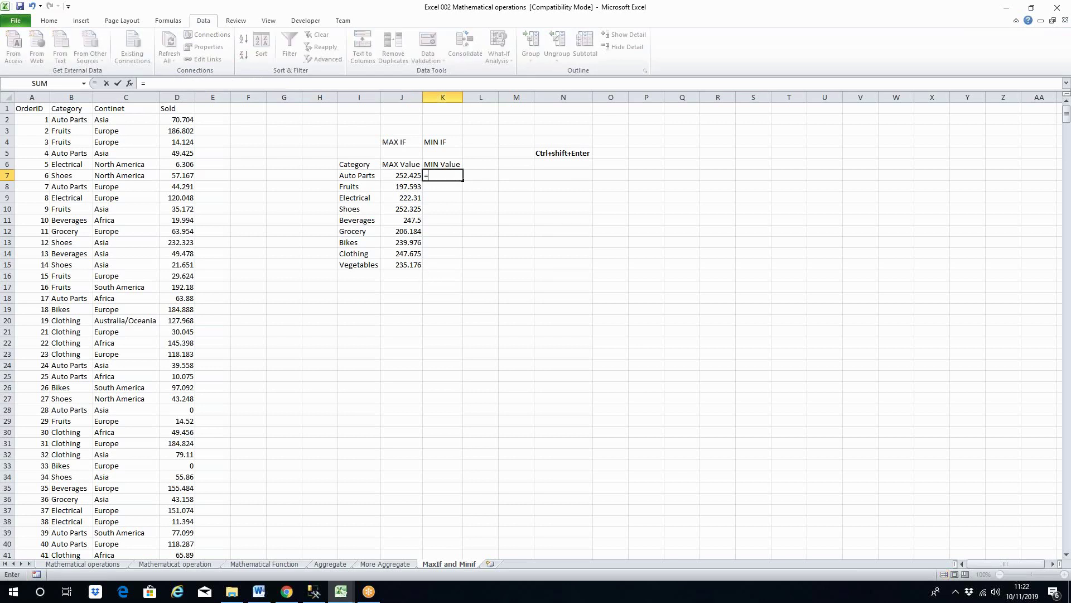
pyautogui.write('min')
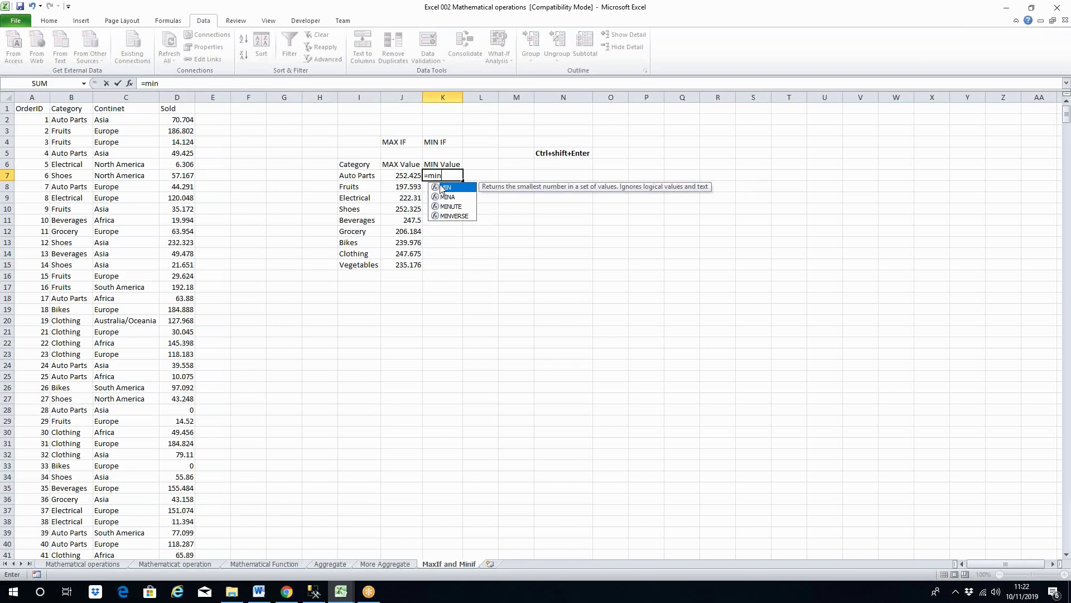
pyautogui.doubleClick(444, 188)
pyautogui.write('i')
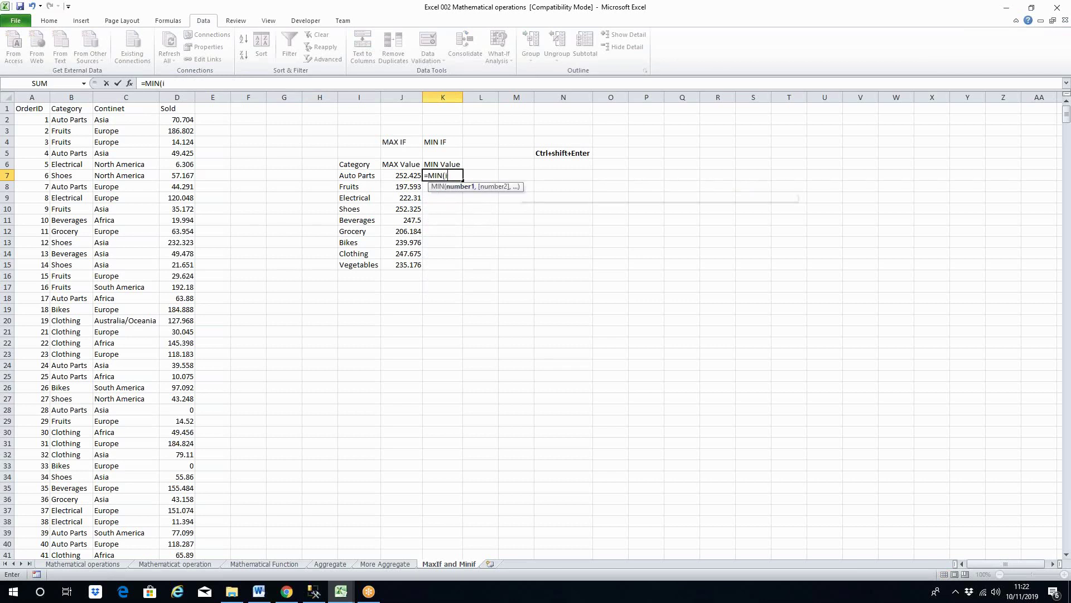
pyautogui.write('f')
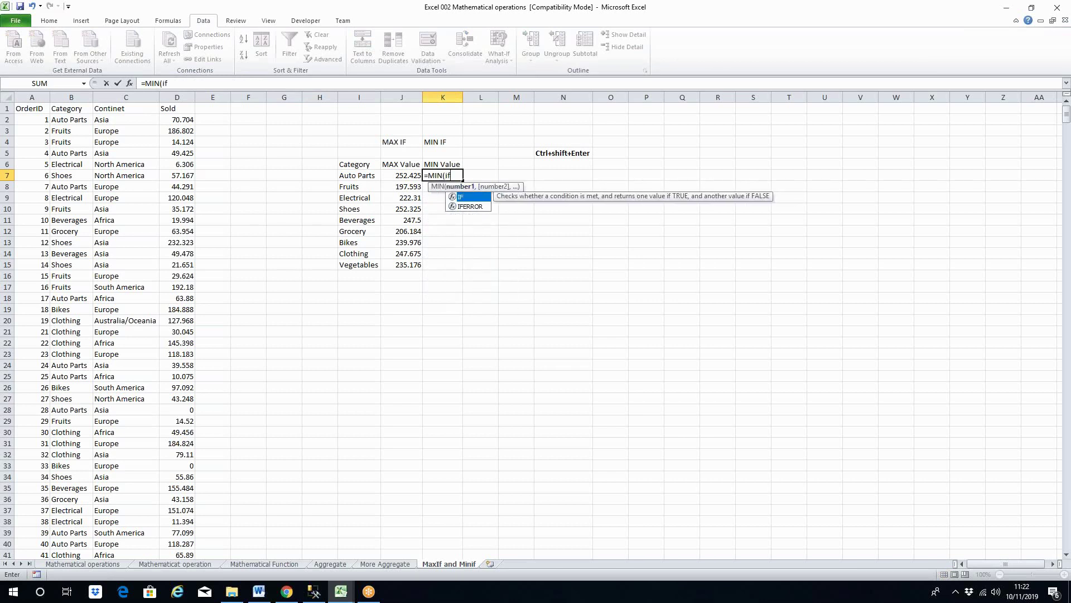
pyautogui.doubleClick(469, 198)
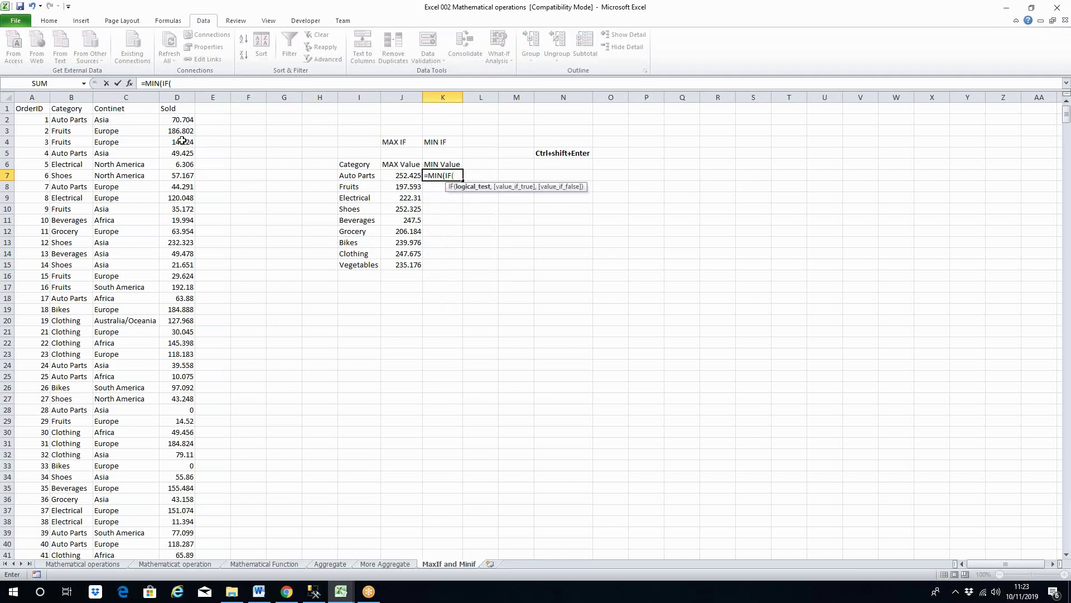
# Step: Set the IF condition in K7 to test whether the absolute Category range $B$2:$B$1001 equals I7
pyautogui.click(75, 119)
pyautogui.hotkey('ctrl', 'shift', 'Down')
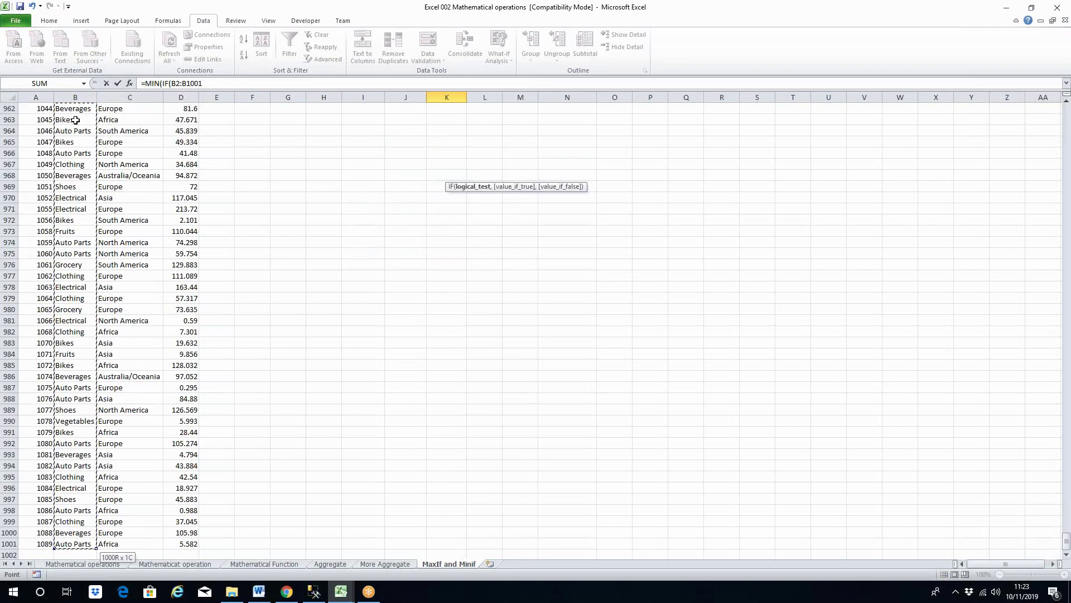
pyautogui.press('F4')
pyautogui.write('=')
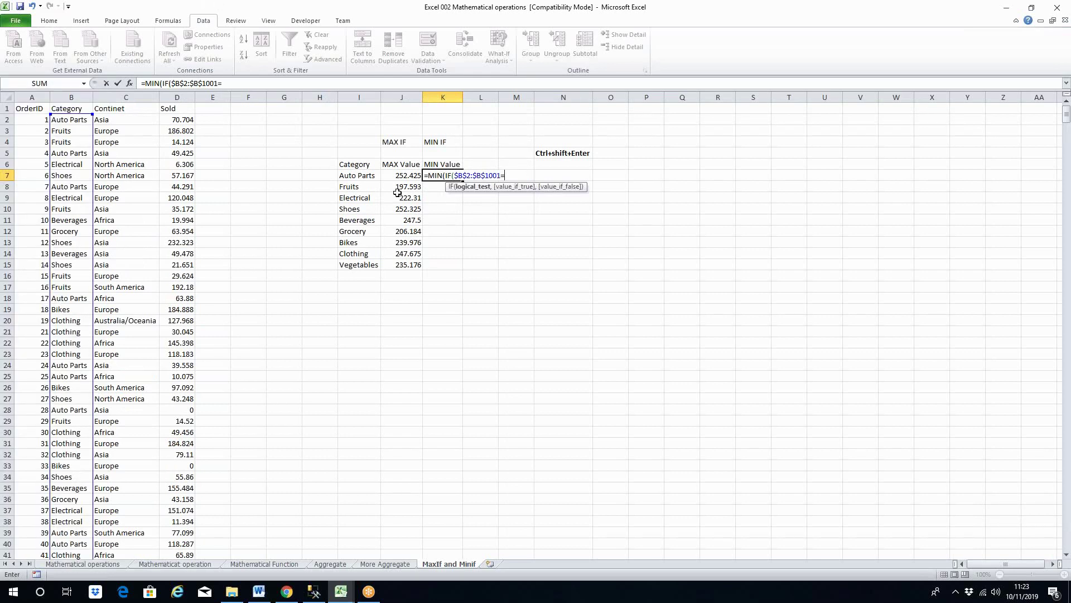
pyautogui.click(363, 176)
pyautogui.write(',')
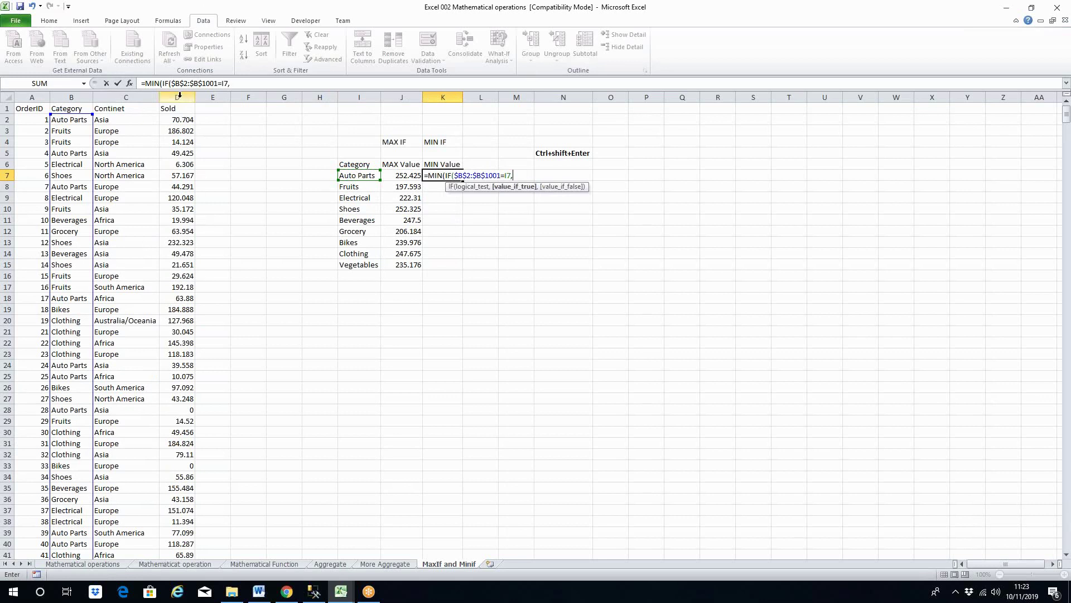
# Step: Complete the K7 formula with the absolute Sold range $D$2:$D$1001 as value if true, accepting the proposed bracket correction
pyautogui.click(182, 119)
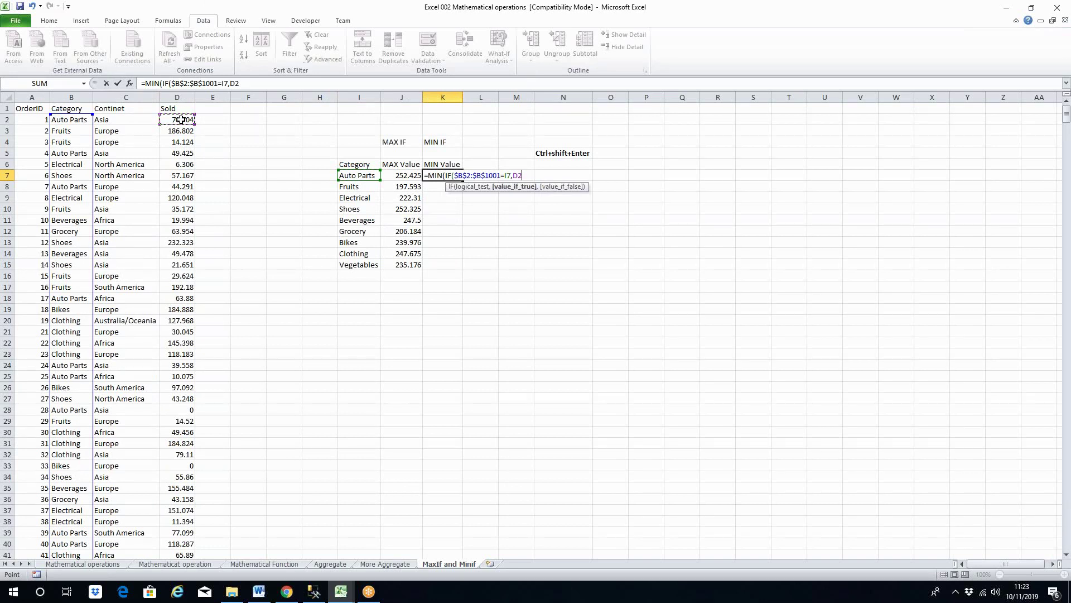
pyautogui.hotkey('ctrl', 'shift', 'Down')
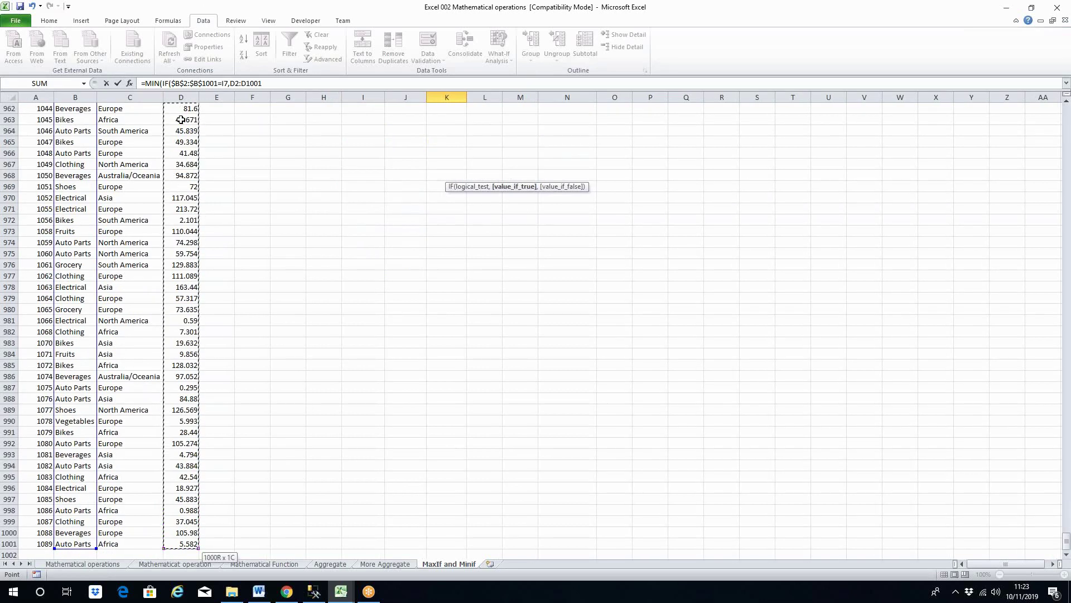
pyautogui.press('F4')
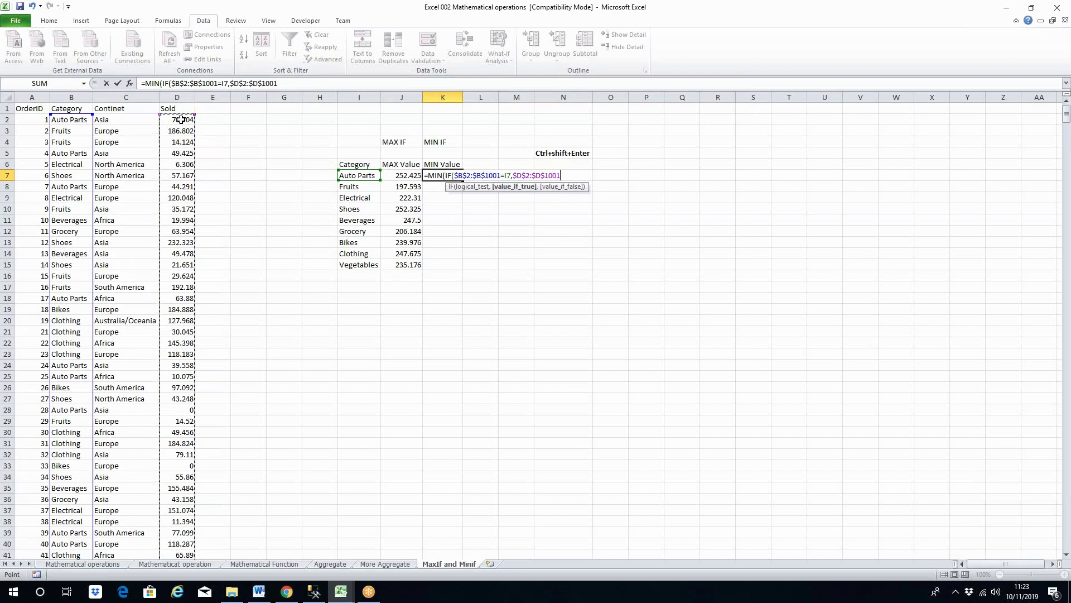
pyautogui.write(')')
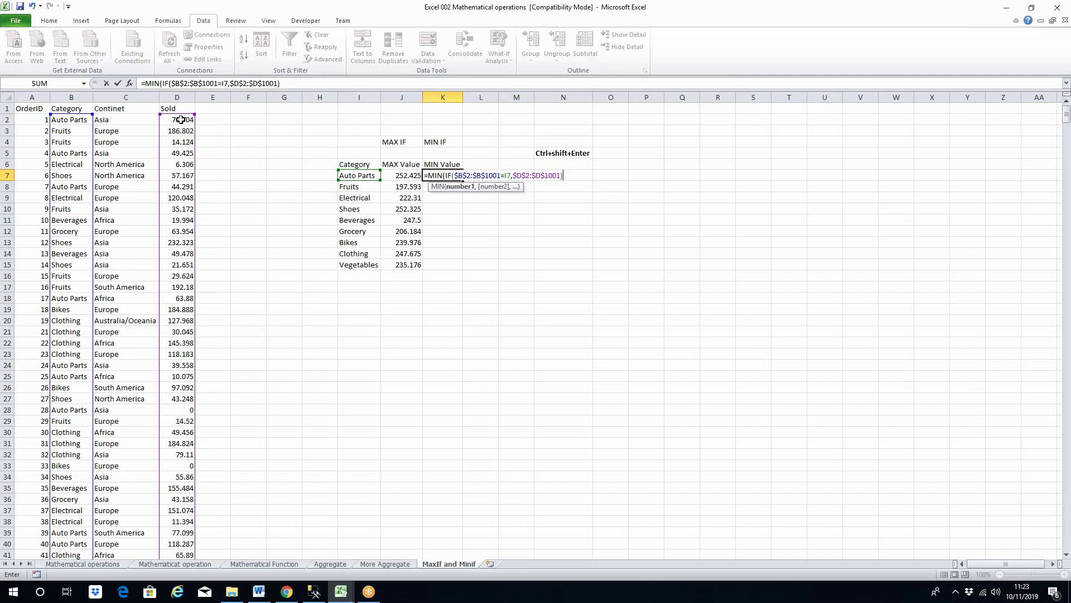
pyautogui.hotkey('ctrl', 'shift', 'Return')
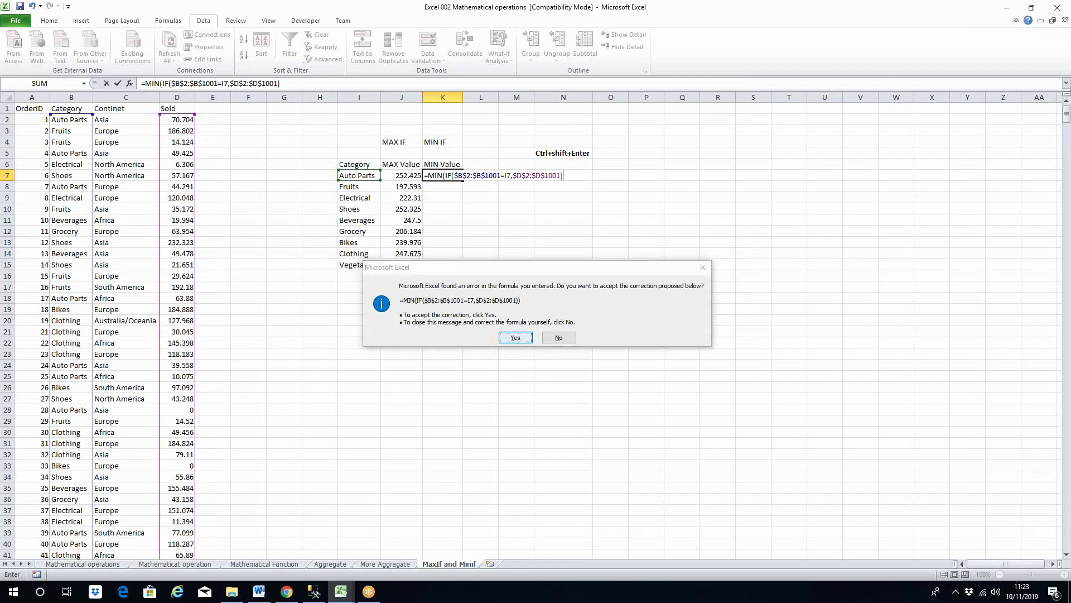
pyautogui.click(515, 338)
# Step: Re-enter the K7 formula as an array formula and fill it down through K15 for all categories
pyautogui.doubleClick(452, 175)
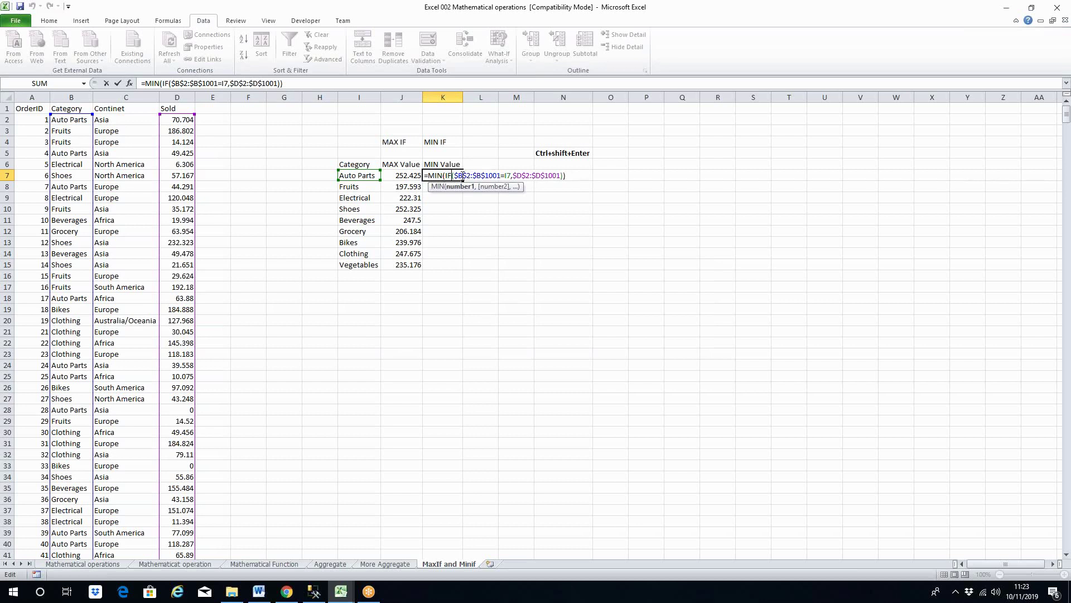
pyautogui.click(568, 176)
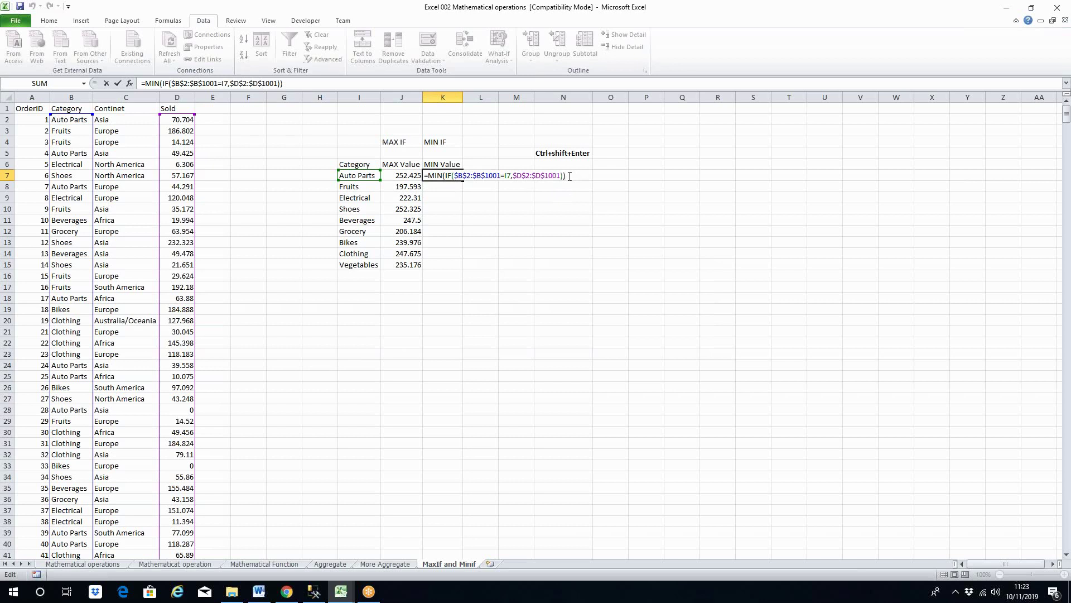
pyautogui.hotkey('ctrl', 'shift', 'Return')
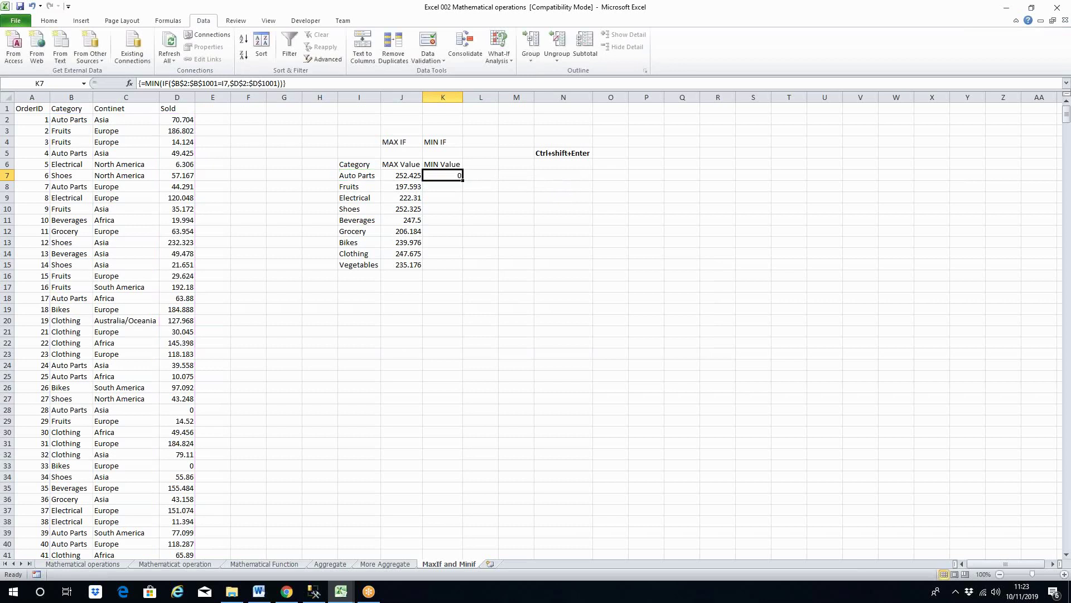
pyautogui.doubleClick(459, 180)
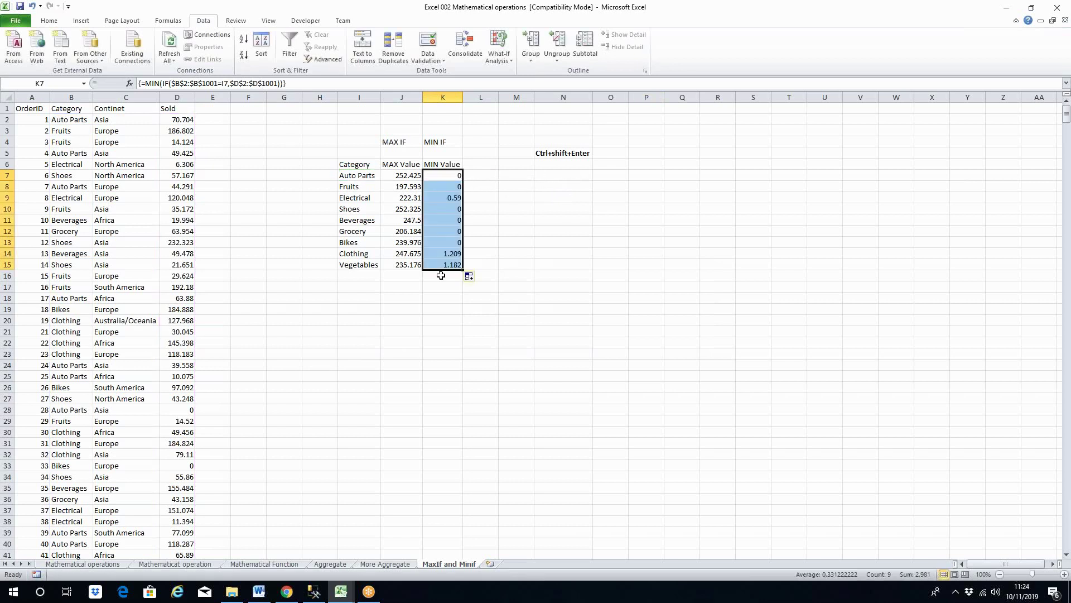
pyautogui.click(442, 189)
pyautogui.click(446, 211)
pyautogui.click(448, 227)
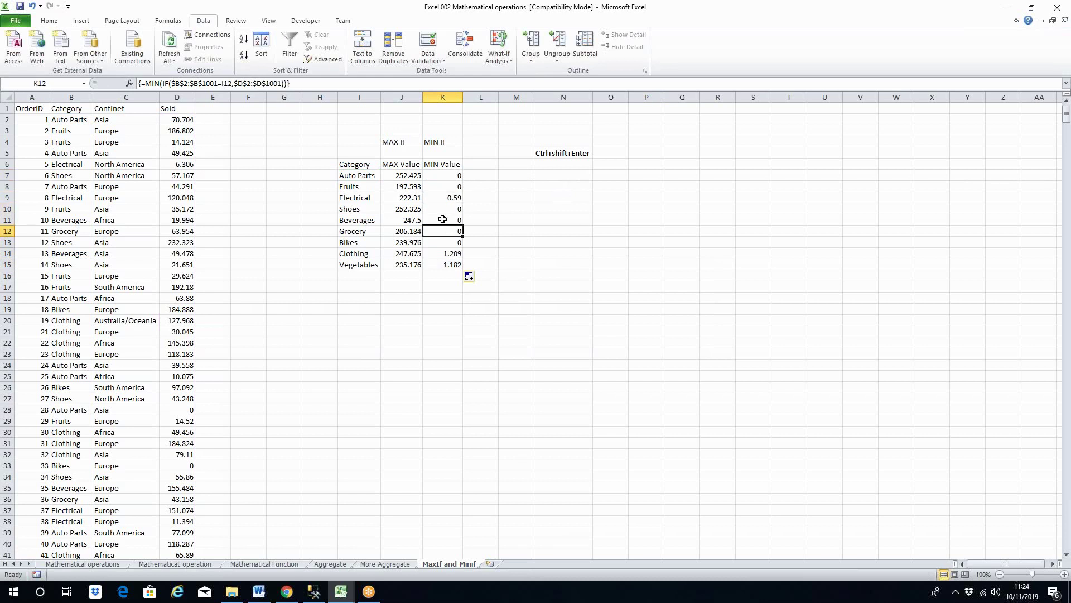
pyautogui.click(451, 167)
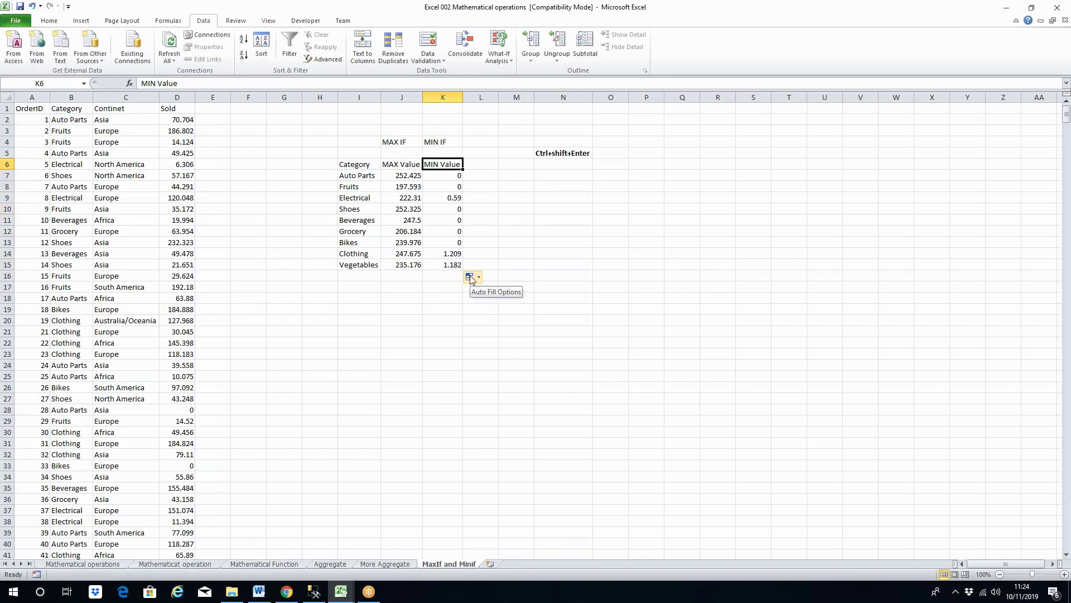